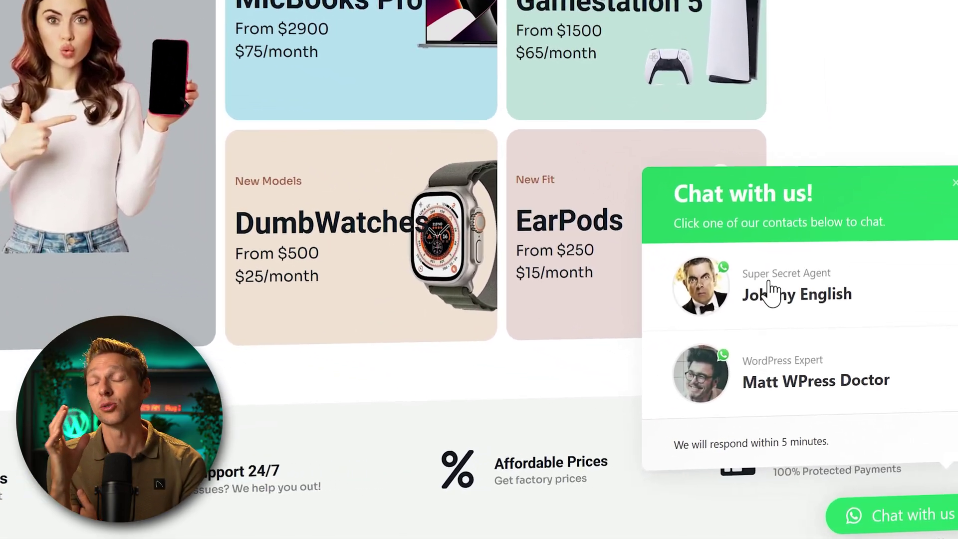
Open Johnny English's storefront chat and start the reply 'Hi! I would love to buy'.
click(812, 318)
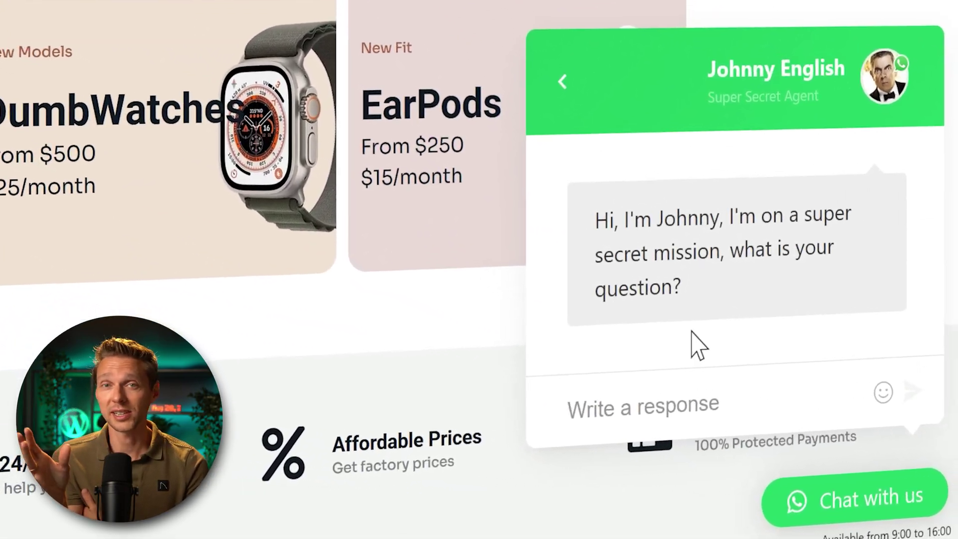
click(658, 408)
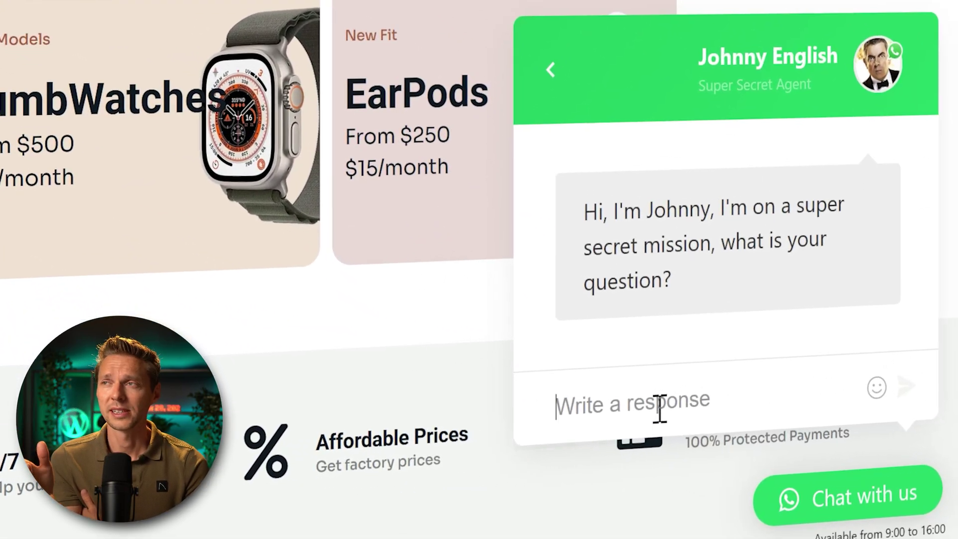
text(Hi! I would love to buy )
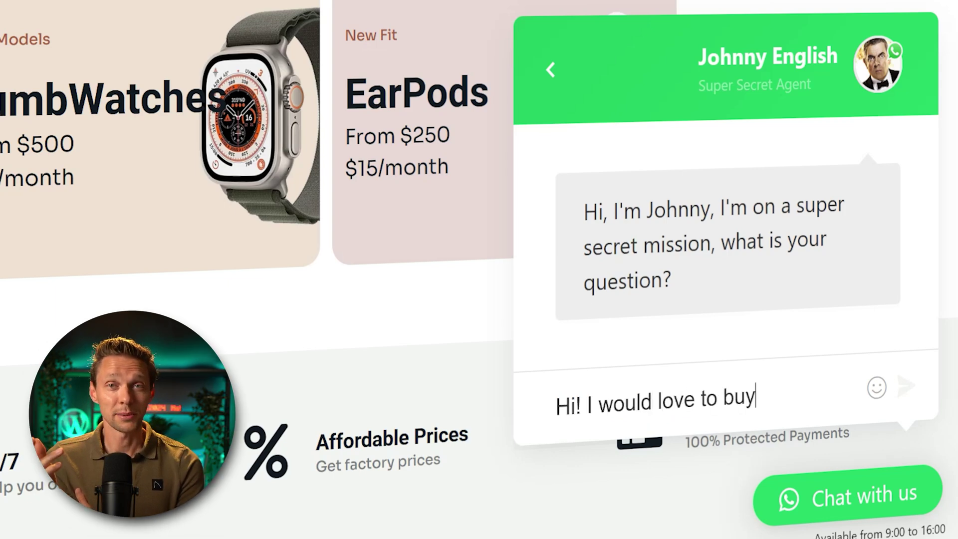
text(a GameStation 5, is it also in black?)
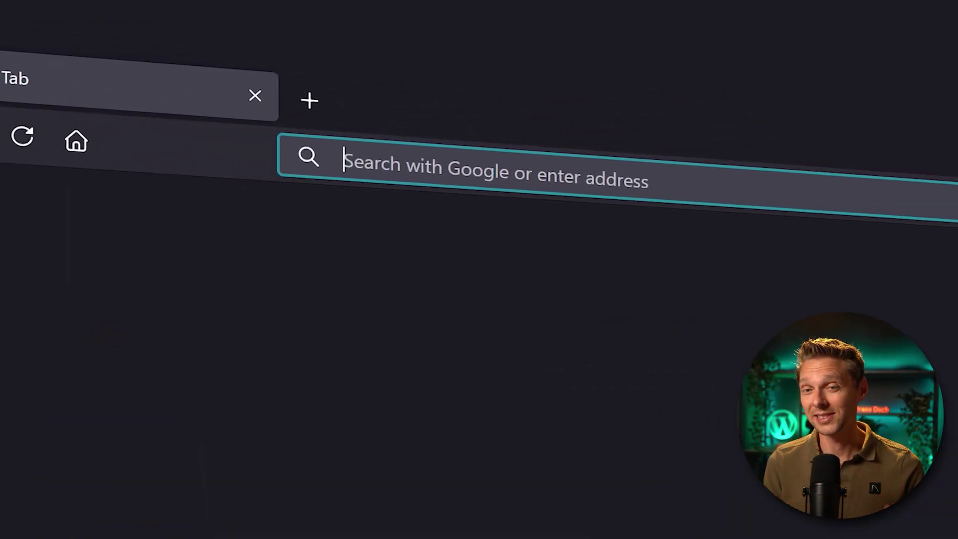
text(wp.discount/)
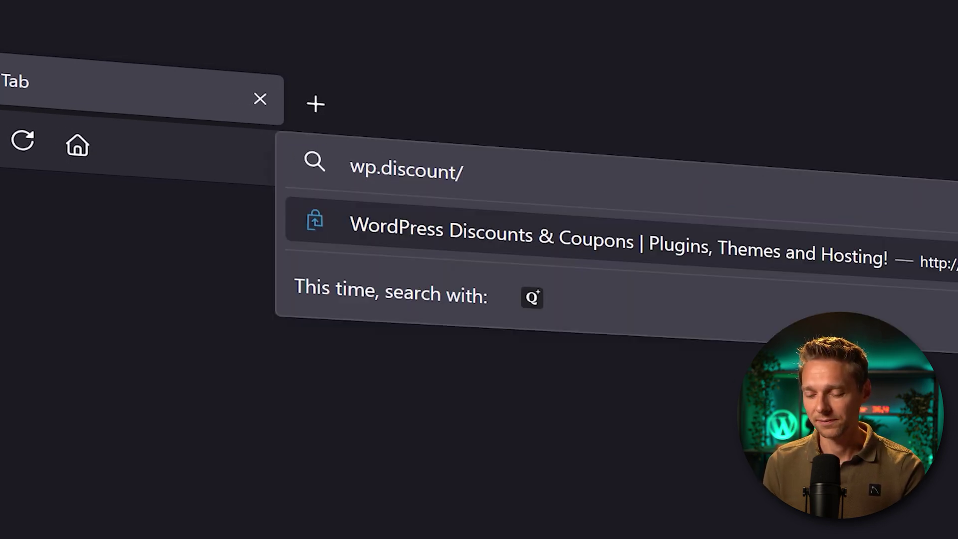
text(whatsa)
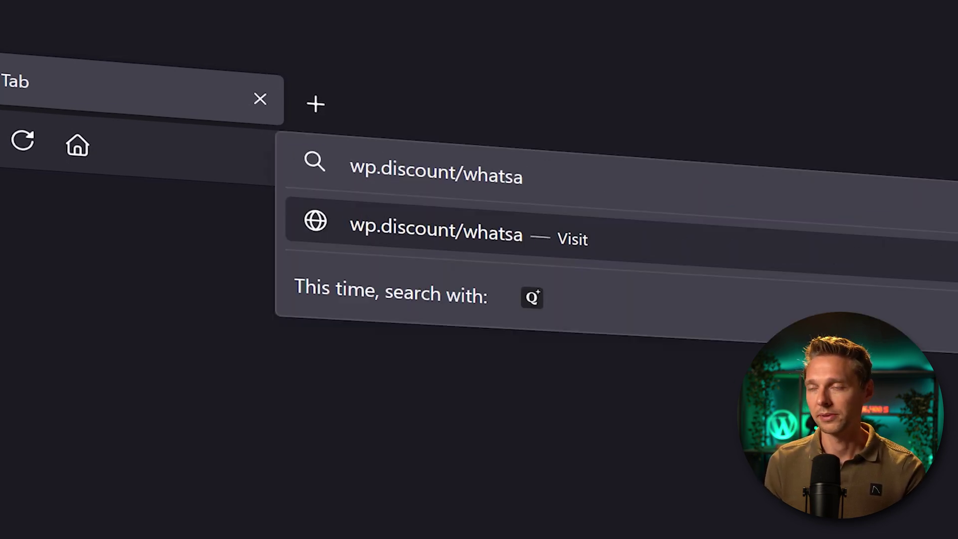
text(ppchat)
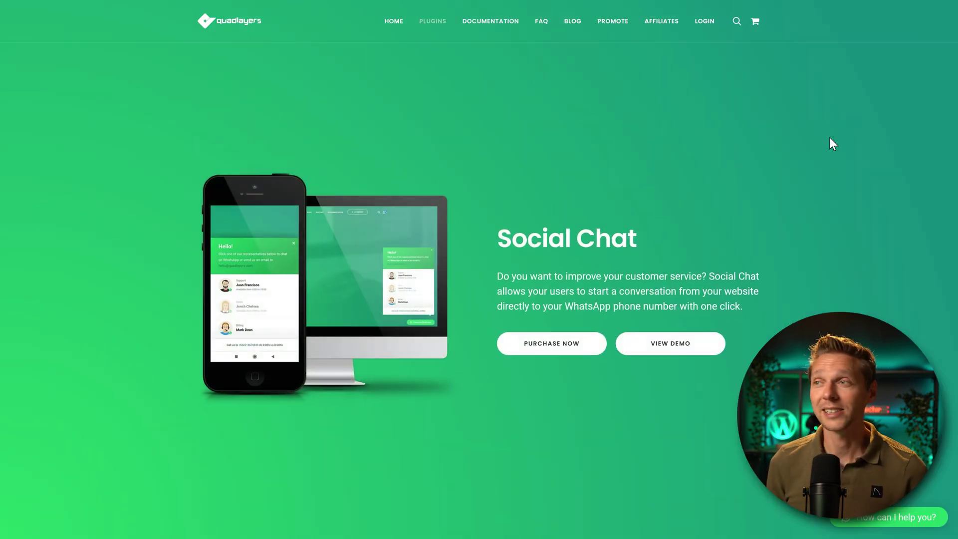
Review the lifetime Social Chat prices, comparing each plan's site activation count.
middle_click(844, 131)
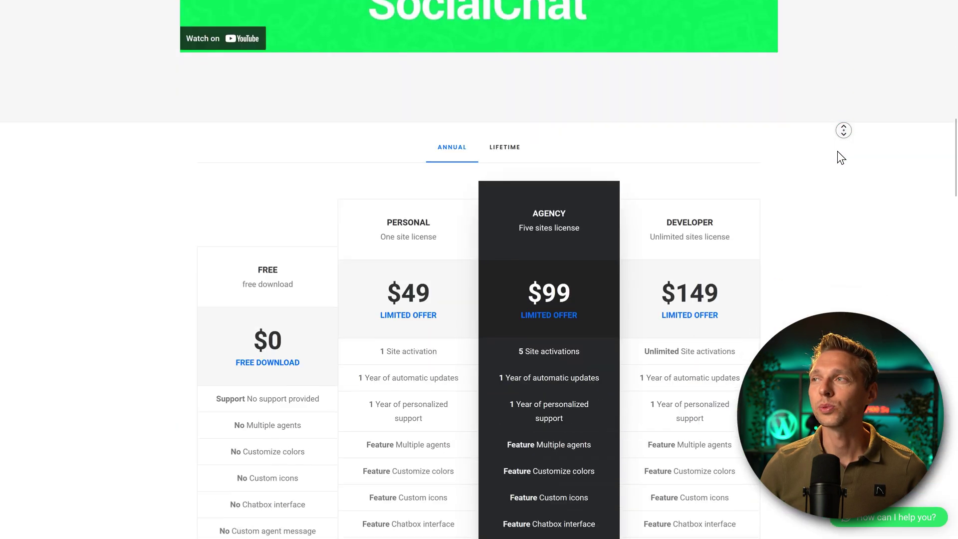
middle_click(837, 145)
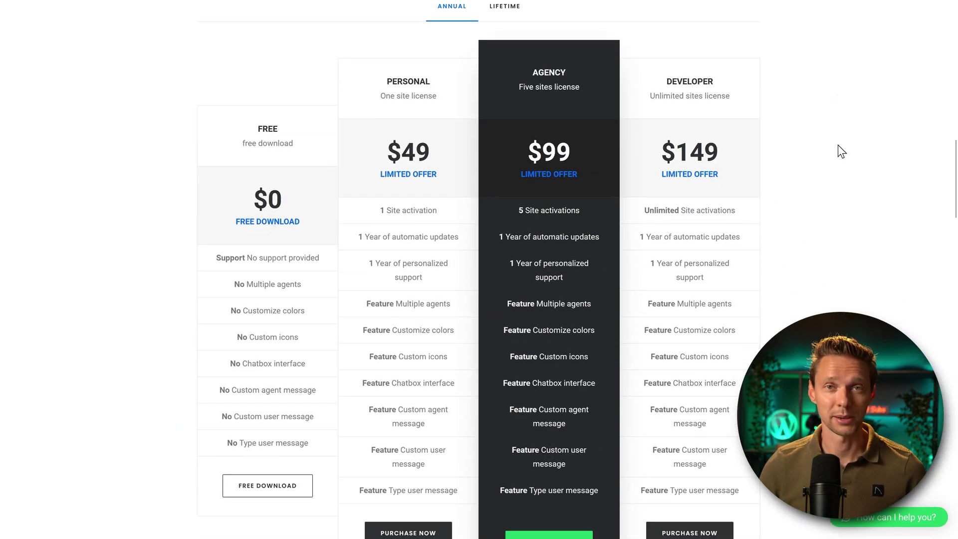
scroll(283, 57, up, 1)
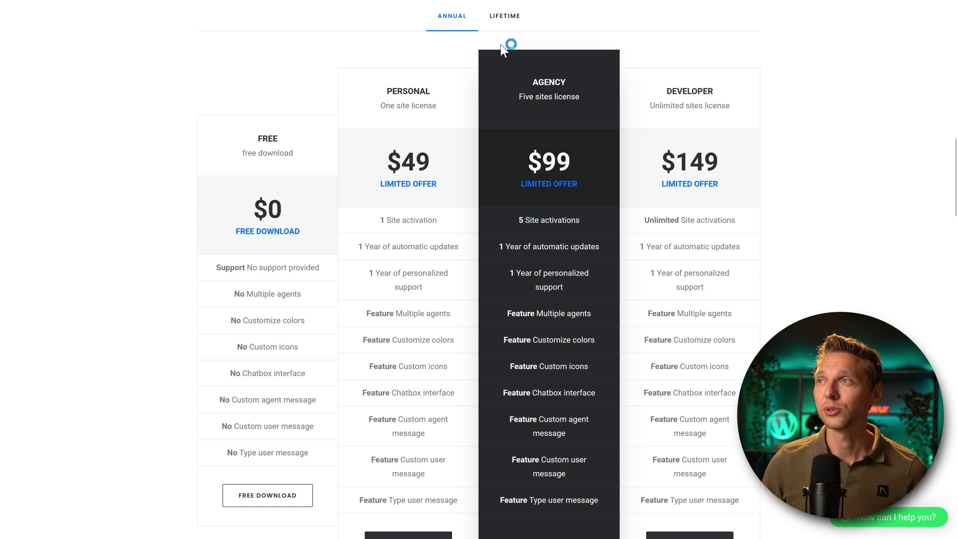
click(502, 19)
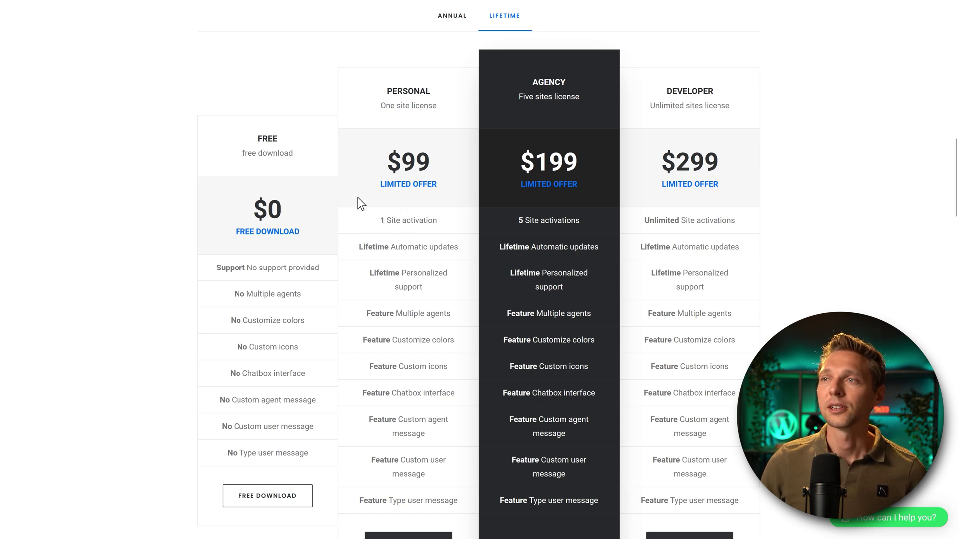
drag(379, 223, 437, 220)
drag(520, 220, 736, 220)
click(736, 220)
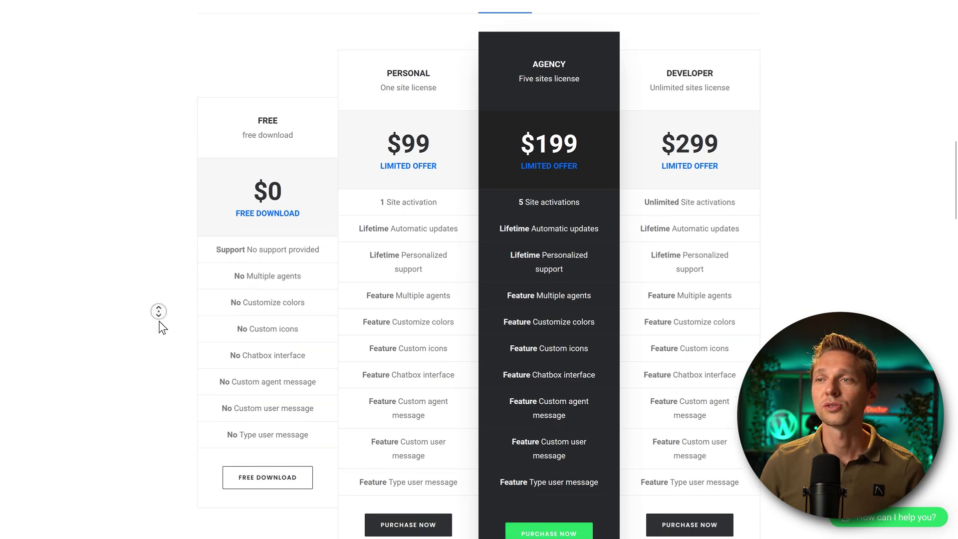
scroll(156, 321, down, 3)
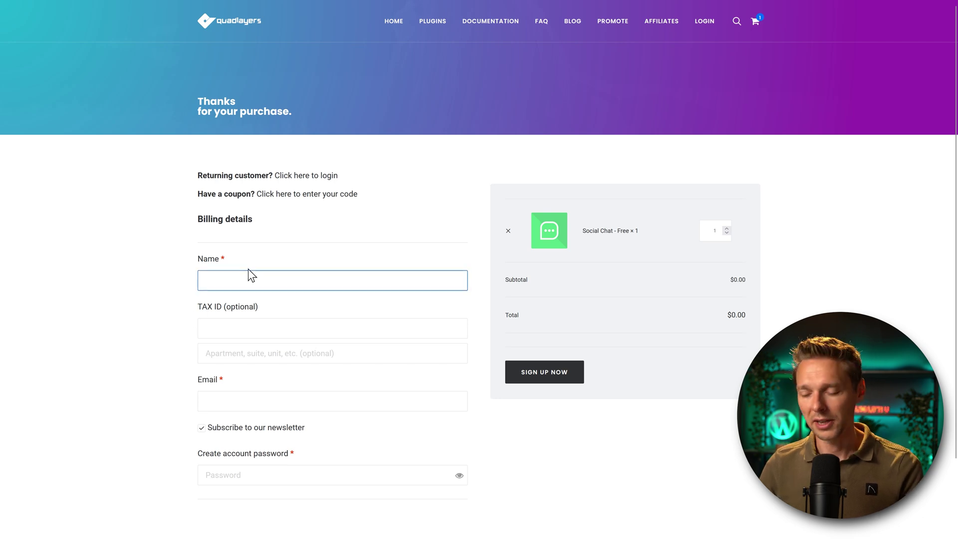
text(Matt)
Complete the free order's billing details and download wp-whatsapp-chat.zip.
key(Tab)
key(Tab)
key(Tab)
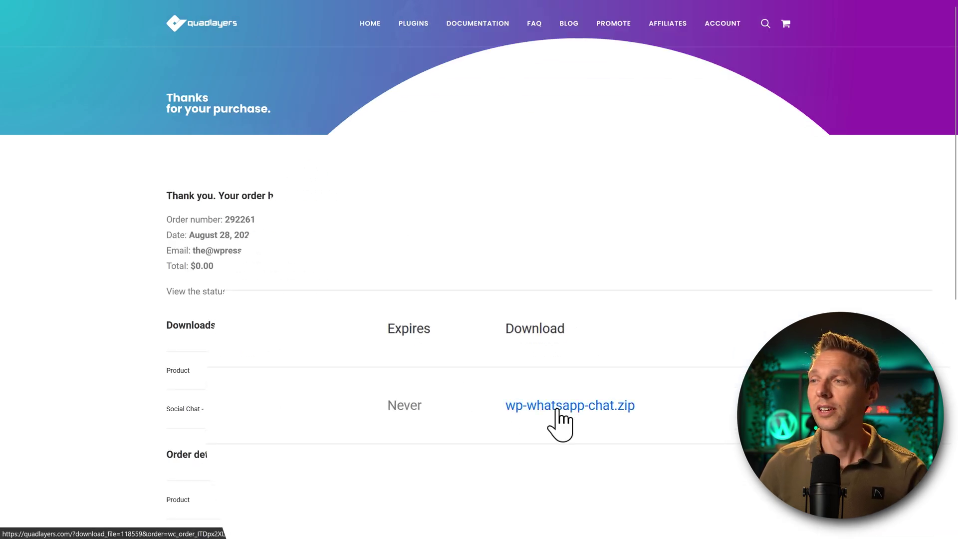
click(557, 411)
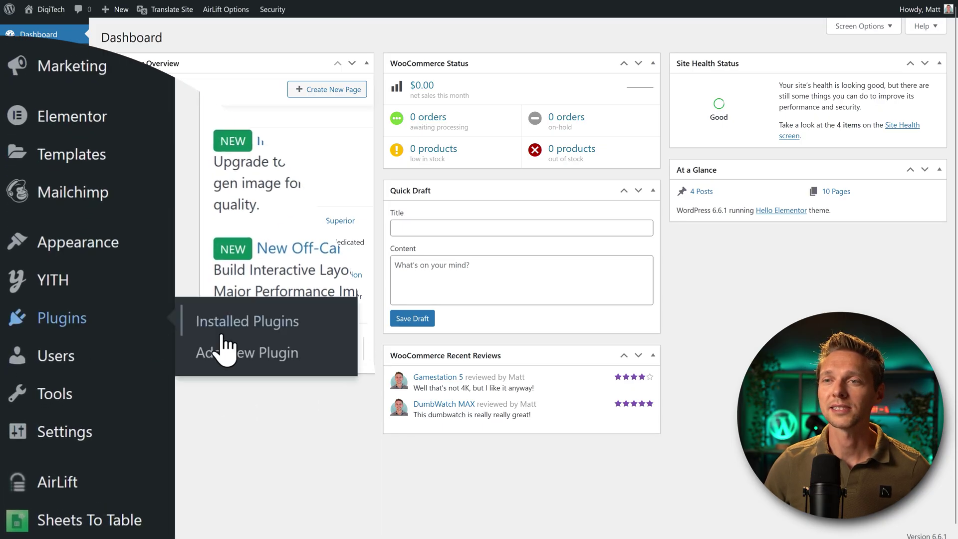
Upload wp-whatsapp-chat.zip as a new plugin, install it and activate Social Chat.
click(245, 368)
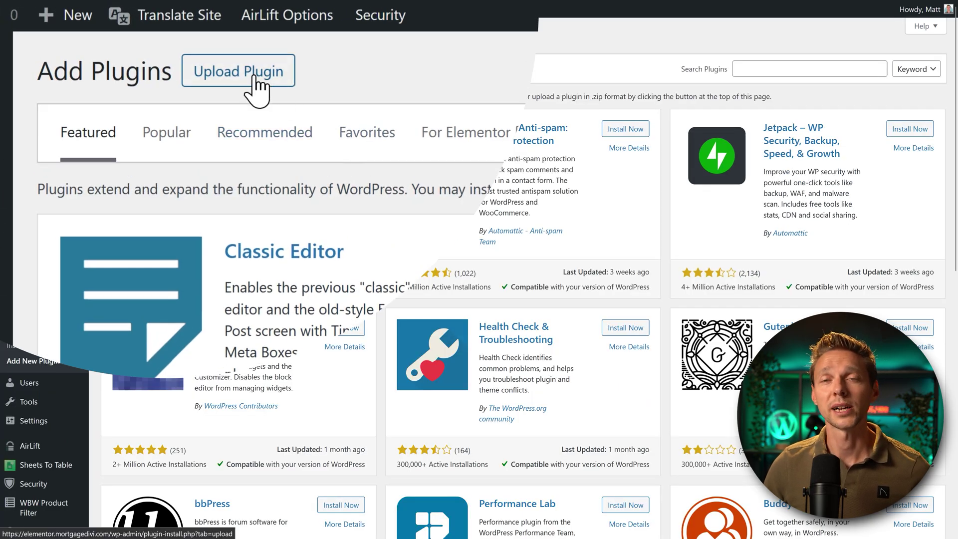
click(255, 77)
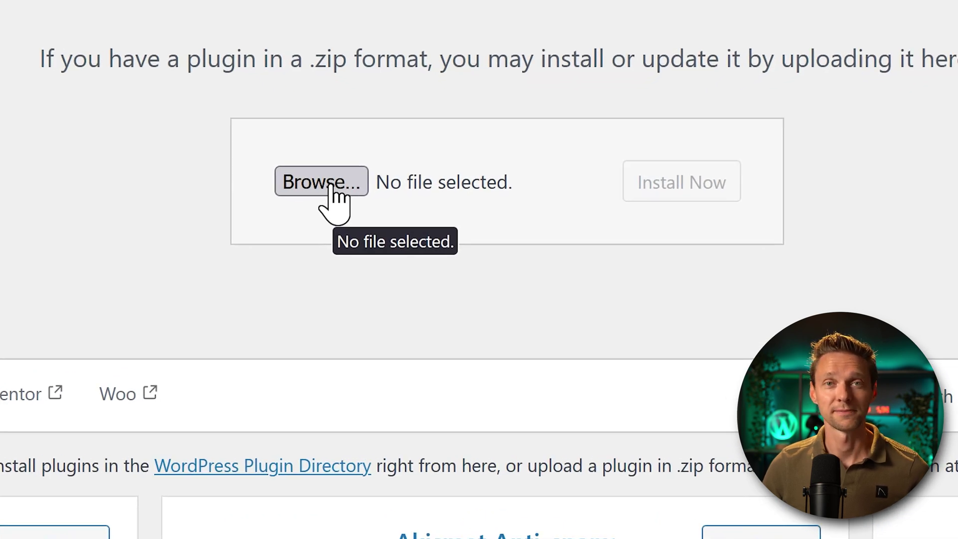
click(667, 196)
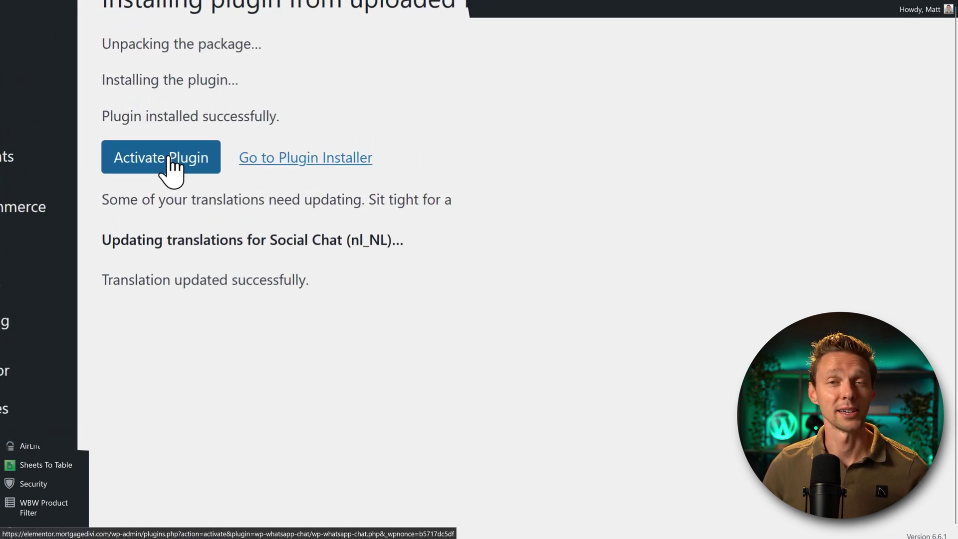
click(171, 166)
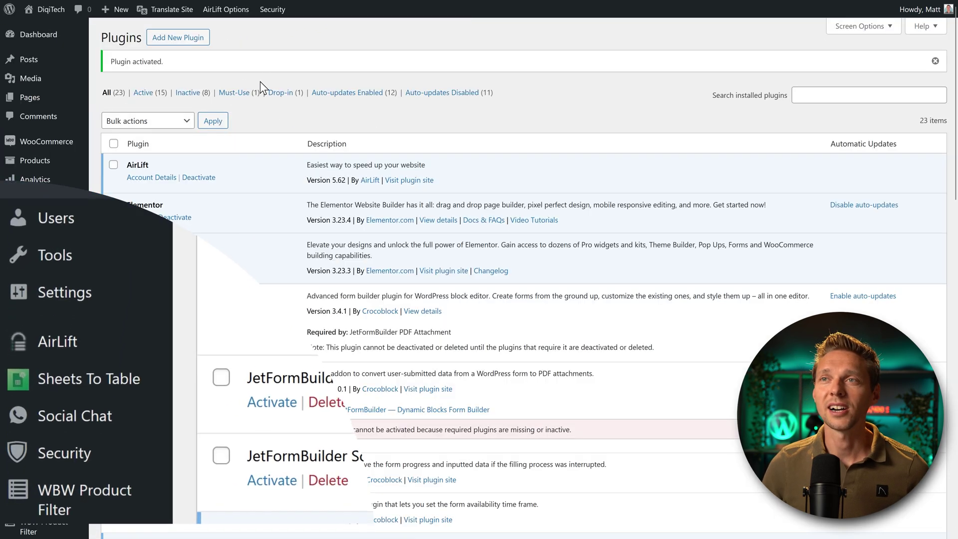
mouse_move(75, 412)
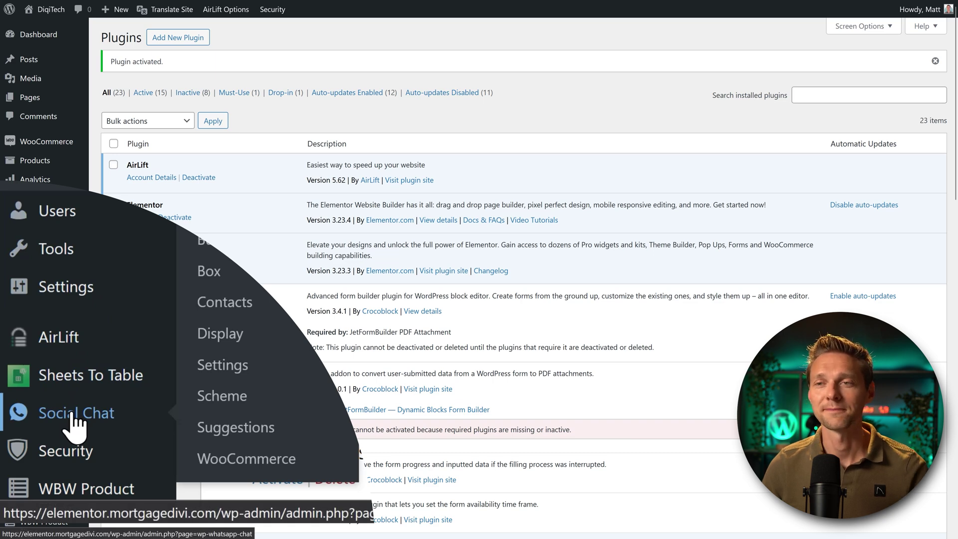
Open Social Chat's Premium page listing multiple agents, custom colours and custom icons.
click(75, 427)
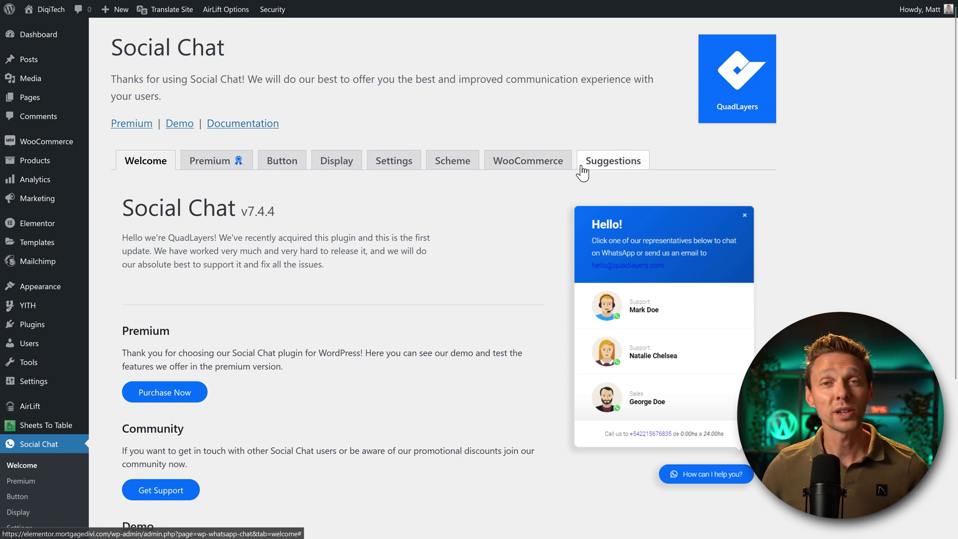
scroll(426, 229, down, 2)
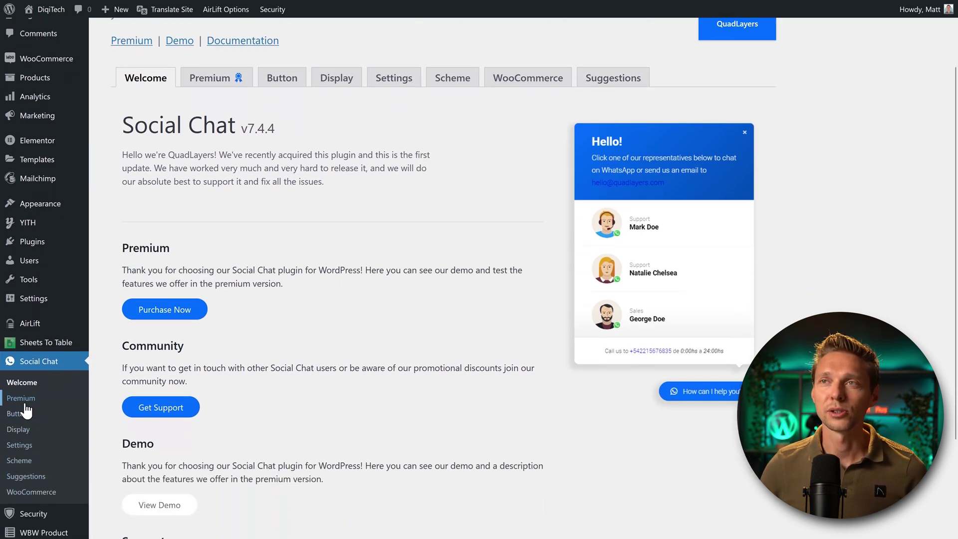
click(24, 403)
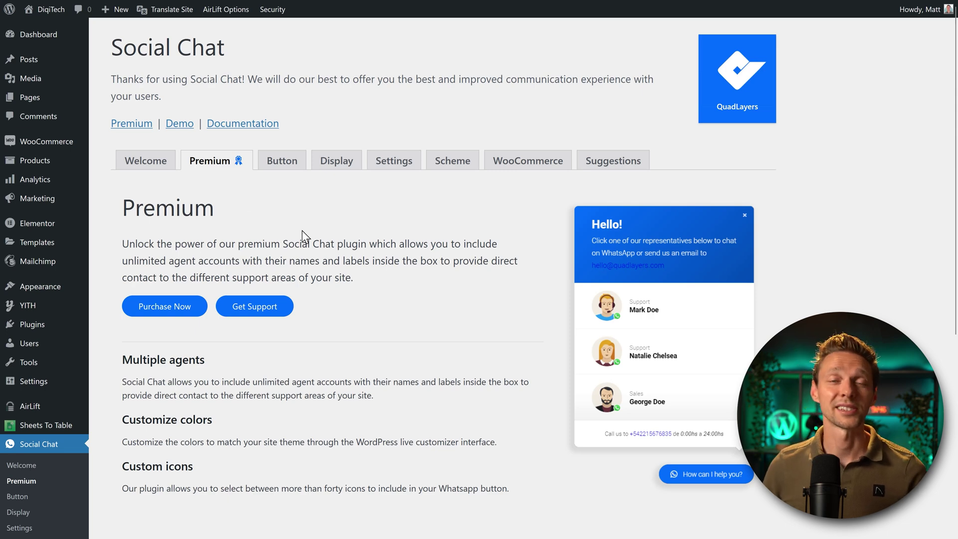
Open Social Chat's Button settings and open the storefront in a new tab.
click(285, 160)
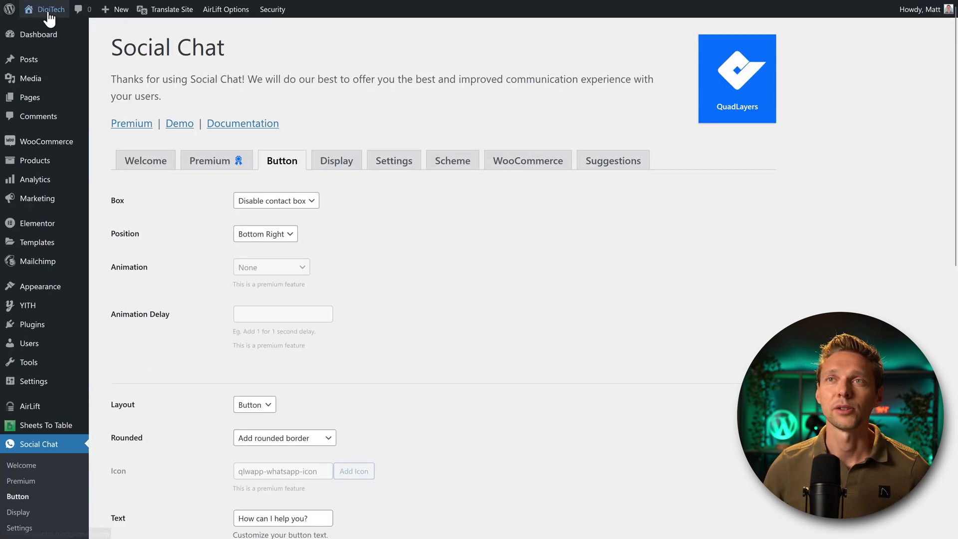
mouse_move(51, 10)
right_click(49, 34)
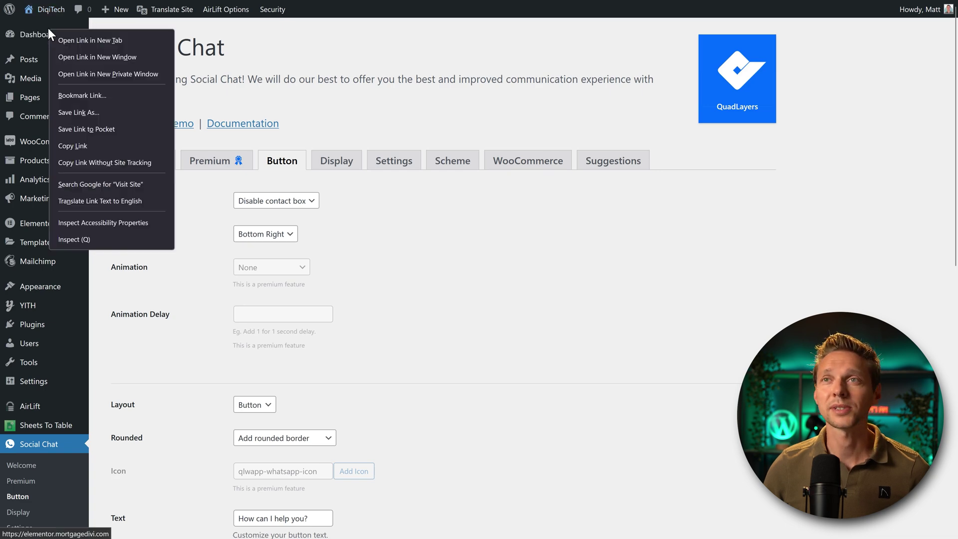
click(70, 36)
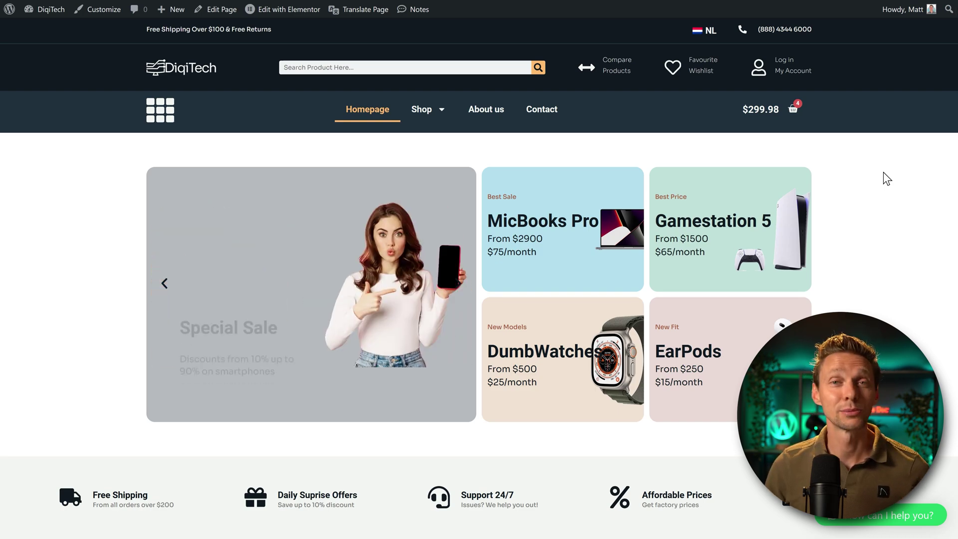
Test the storefront chat button, which opens WhatsApp with a prefilled message.
middle_click(883, 172)
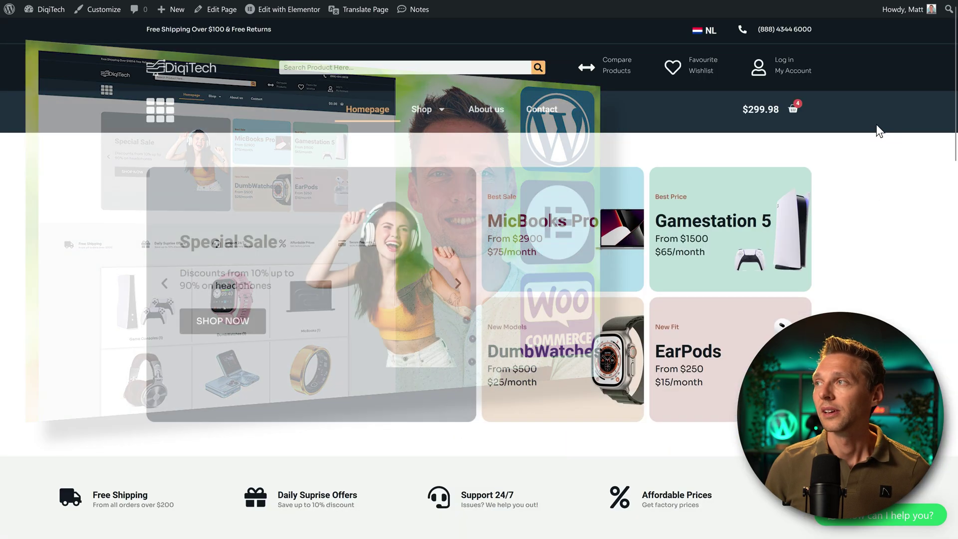
middle_click(878, 133)
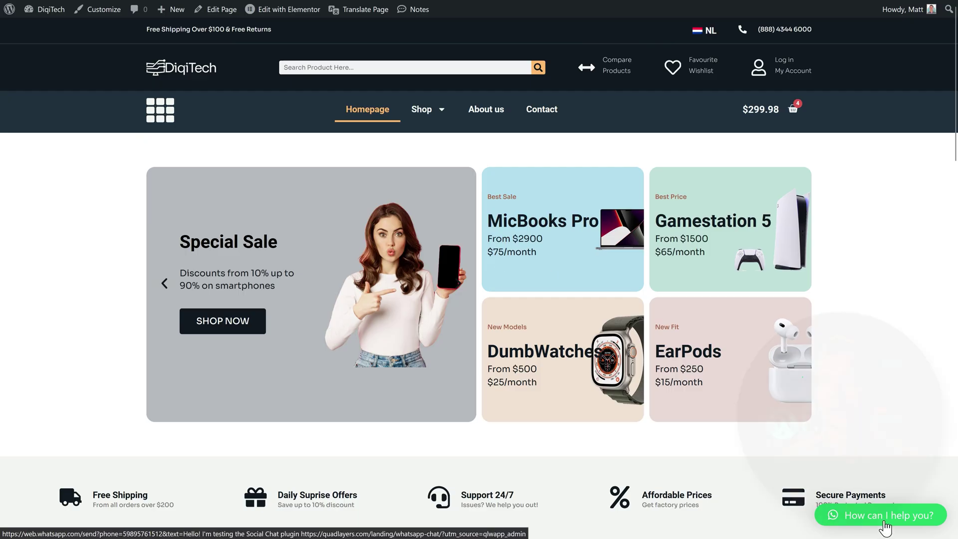
click(884, 520)
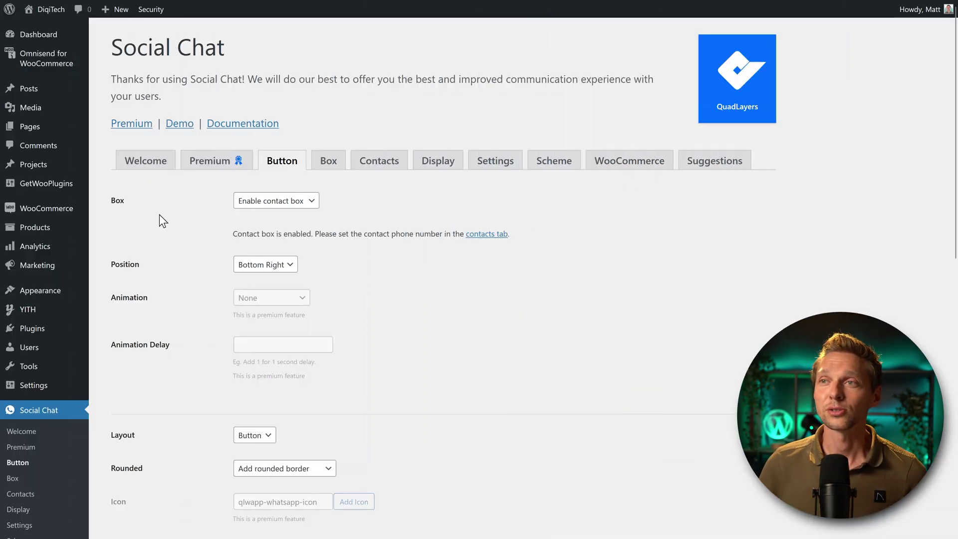
click(263, 209)
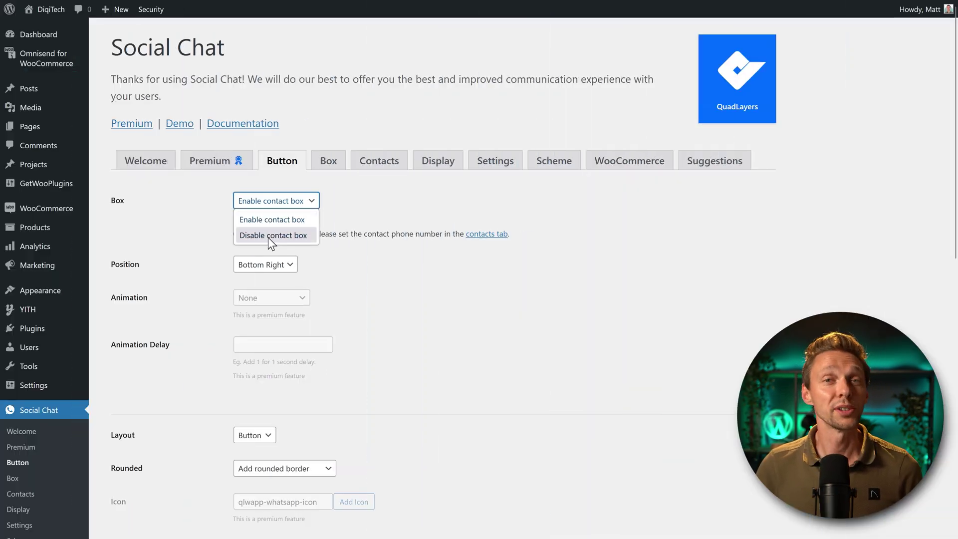
click(270, 219)
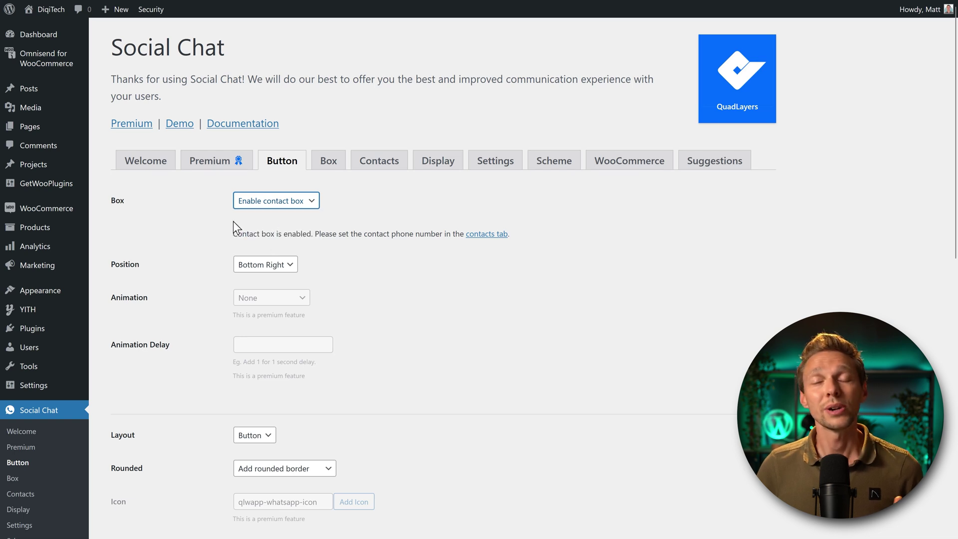
click(379, 171)
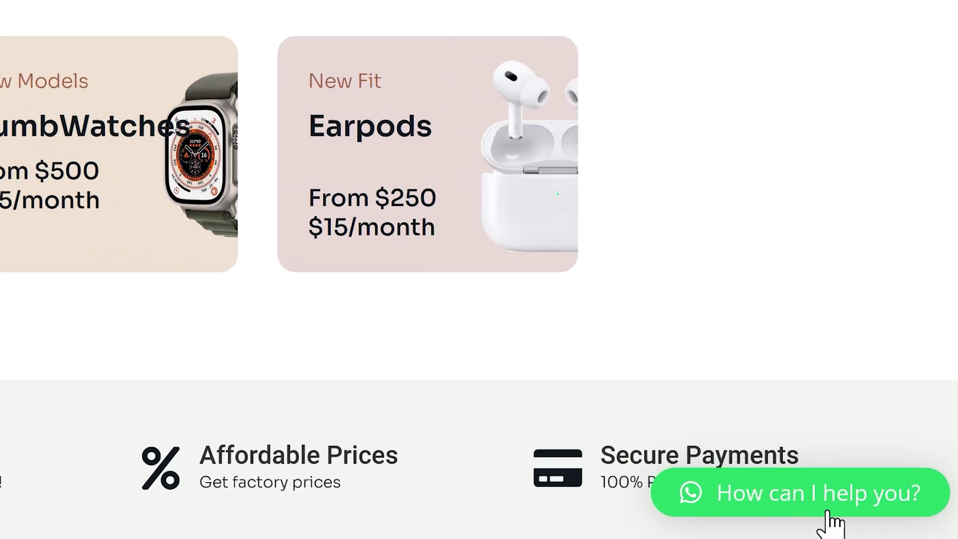
click(825, 517)
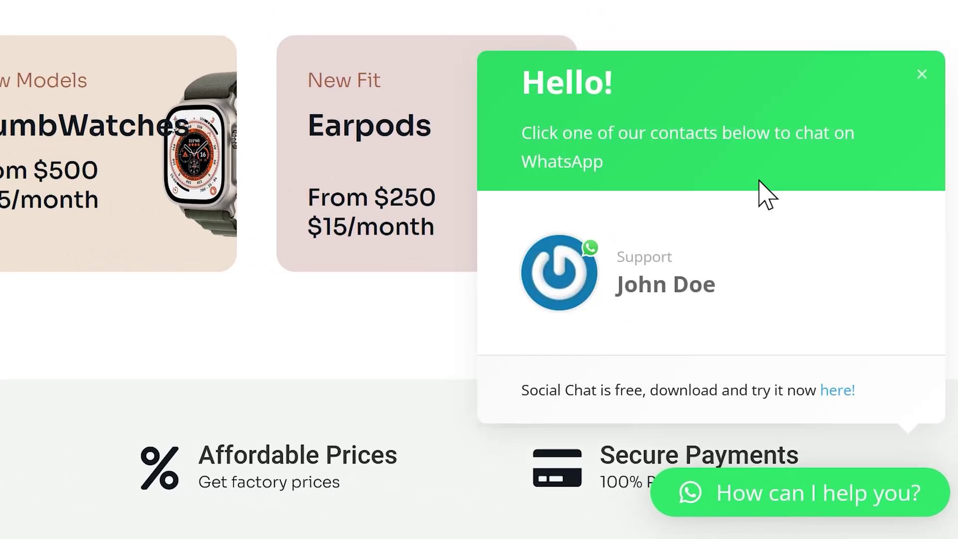
click(593, 283)
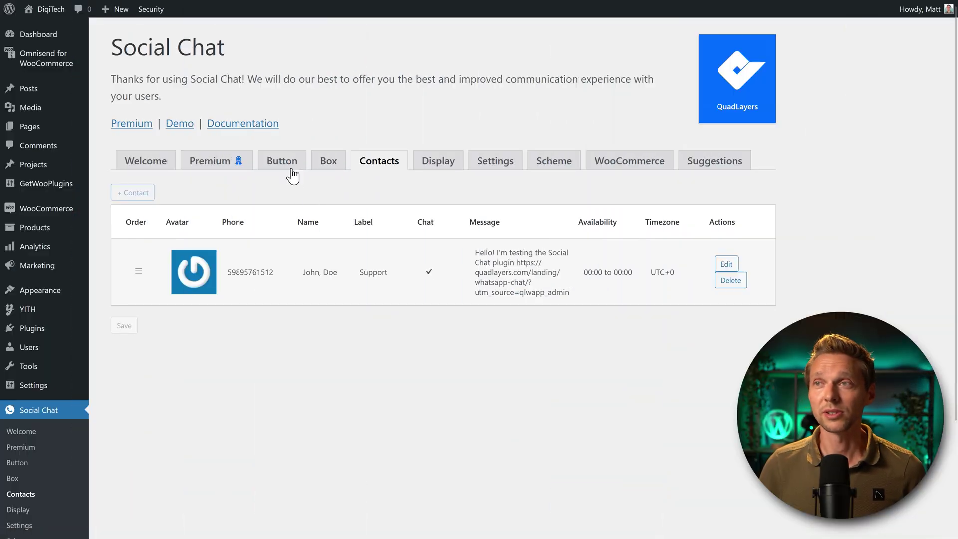
click(284, 162)
click(262, 204)
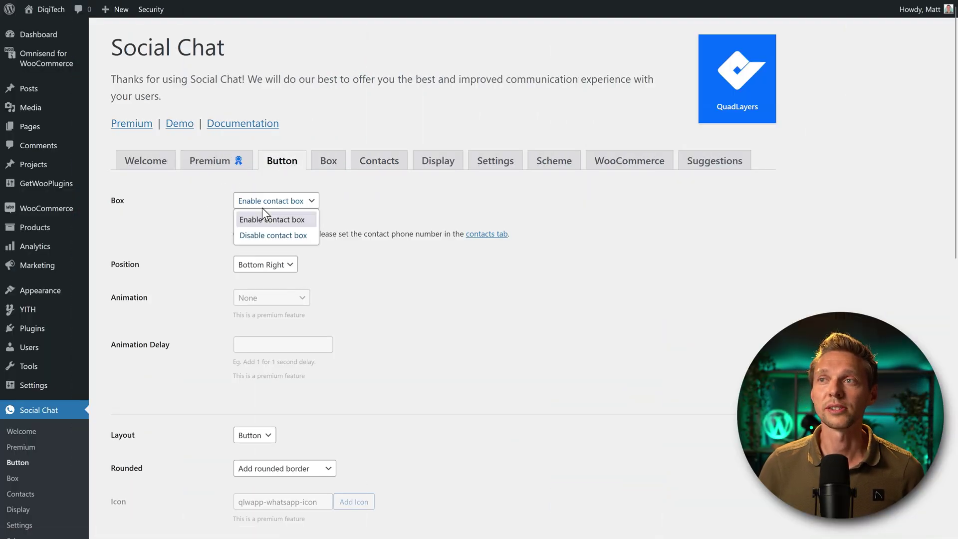
click(267, 237)
middle_click(413, 211)
middle_click(409, 239)
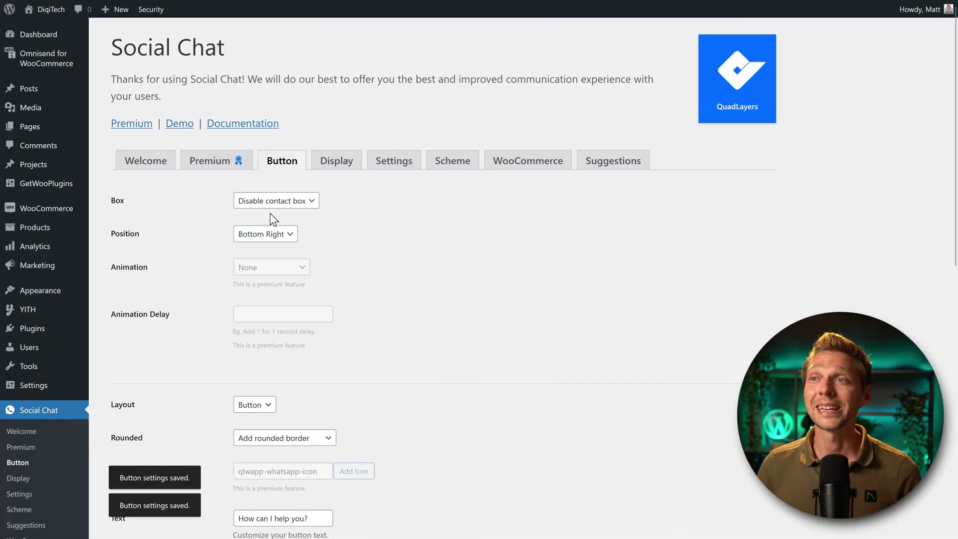
click(271, 202)
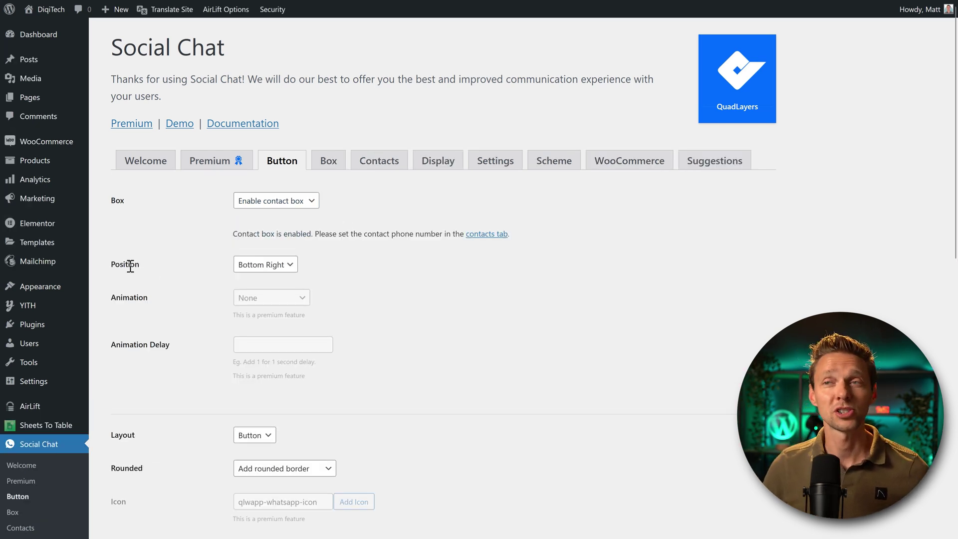
click(259, 267)
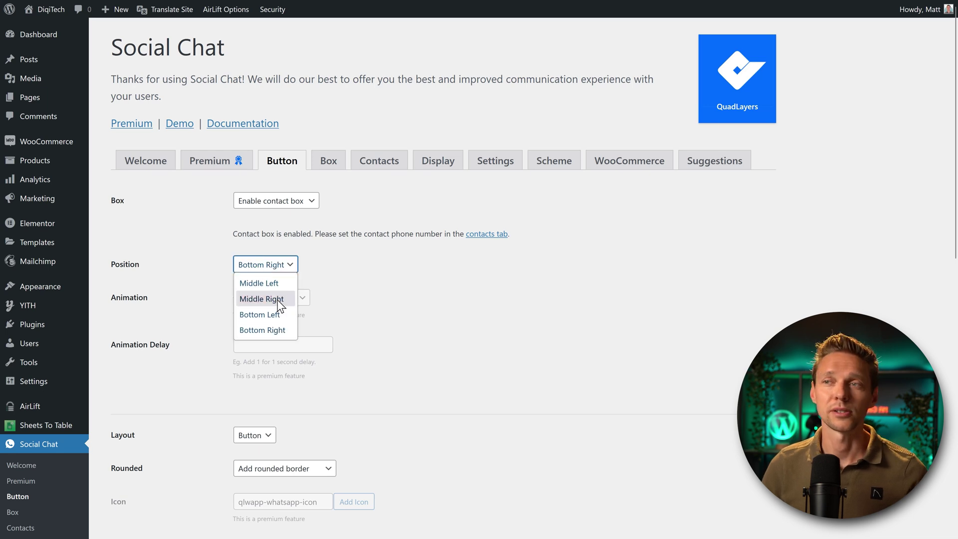
click(343, 304)
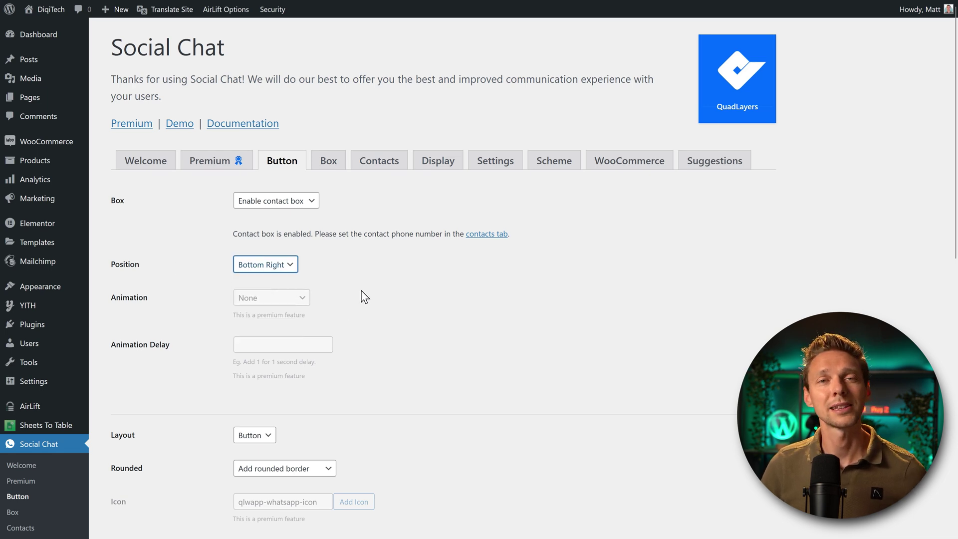
click(360, 293)
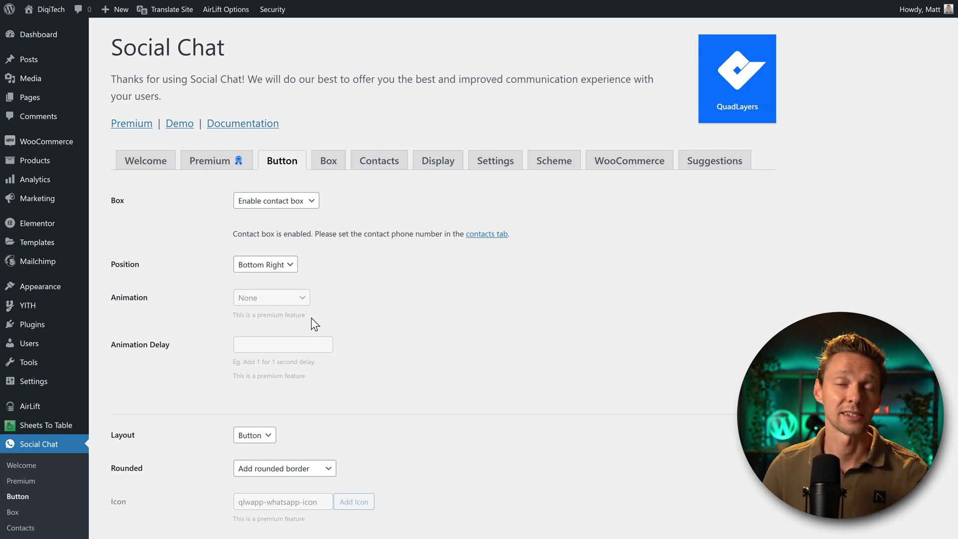
middle_click(356, 294)
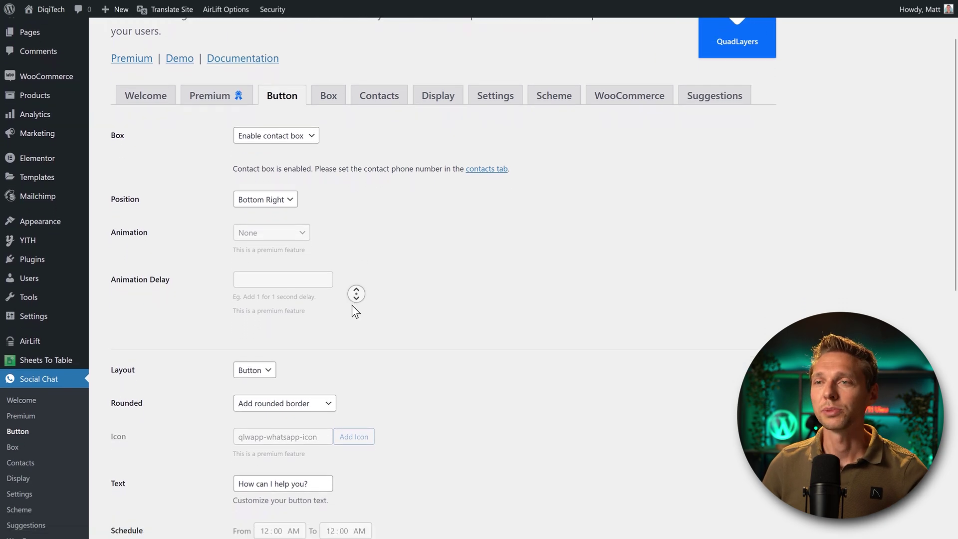
Switch the chat button layout to Bubble and preview it on the storefront.
middle_click(352, 302)
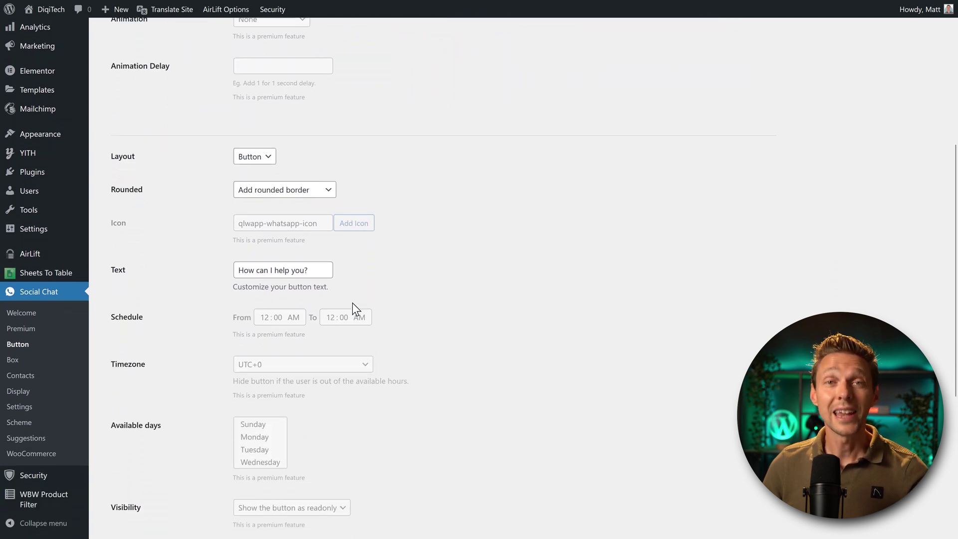
click(265, 159)
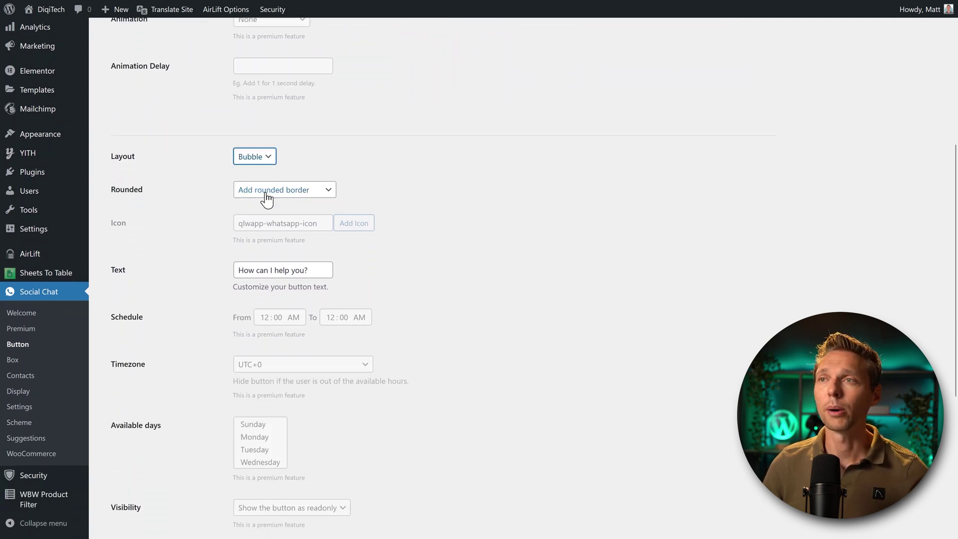
click(254, 192)
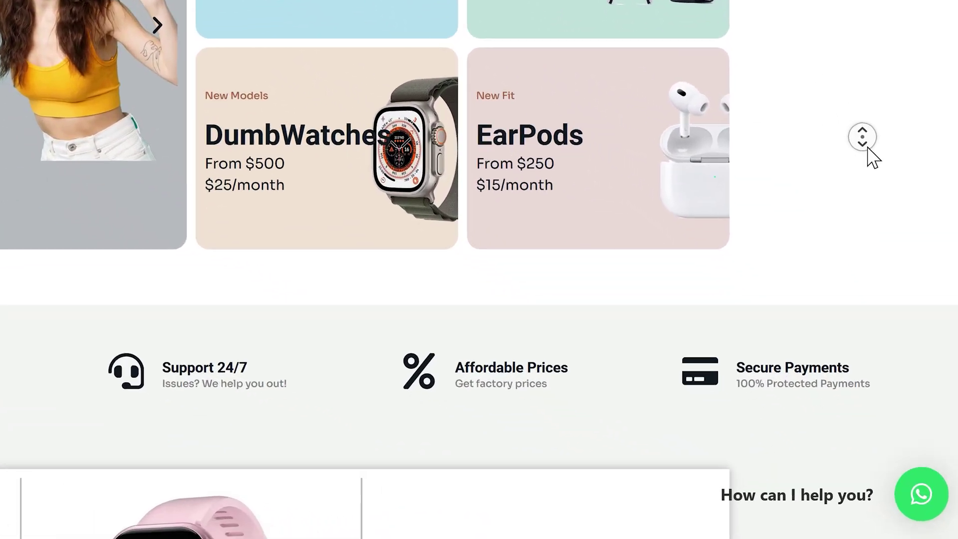
scroll(872, 157, down, 5)
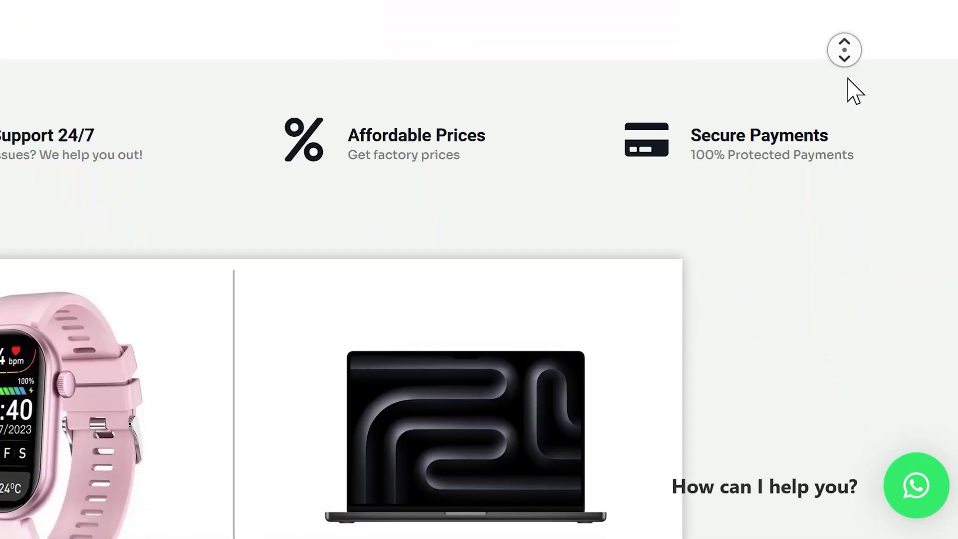
scroll(848, 86, down, 5)
click(896, 497)
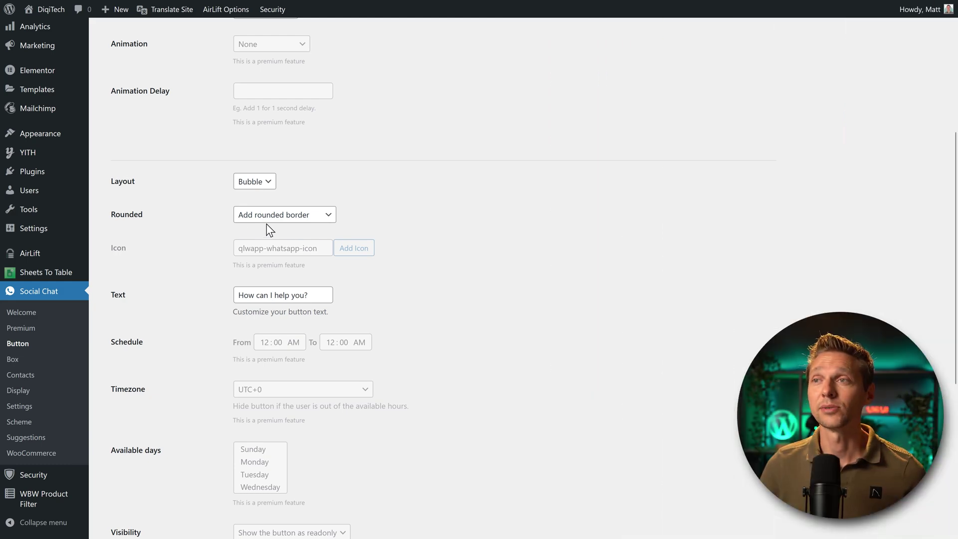
Clear the button Text field and preview the icon-only WhatsApp button.
click(267, 219)
click(281, 248)
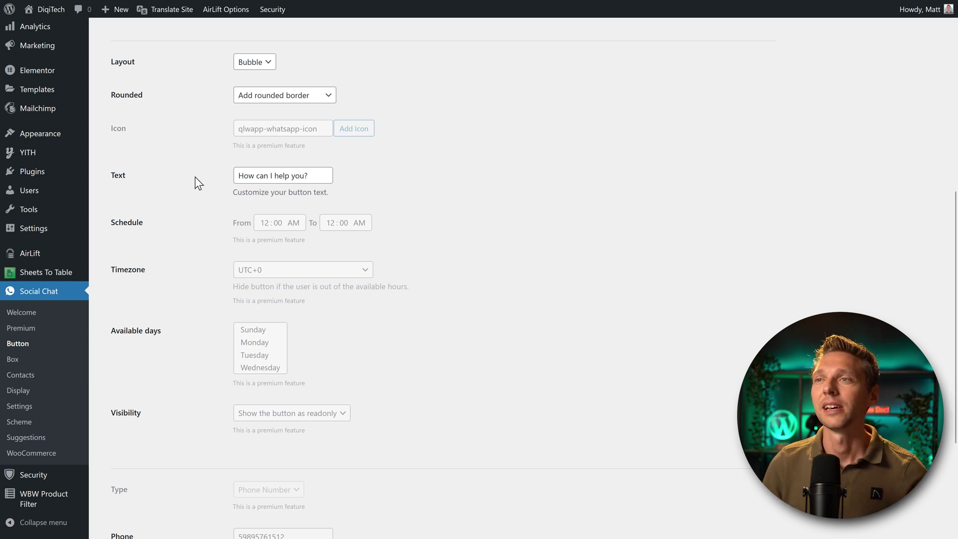
drag(317, 176, 254, 177)
key(BackSpace)
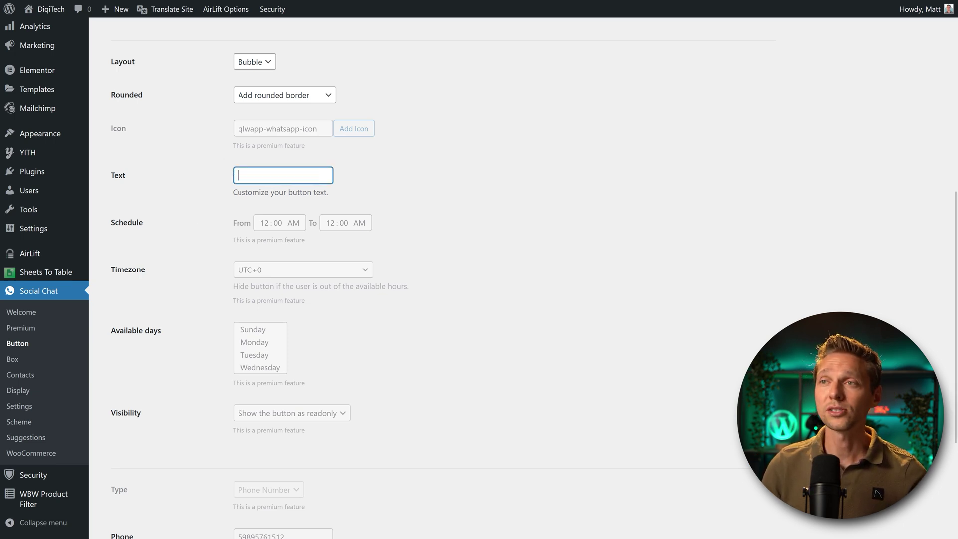
click(172, 210)
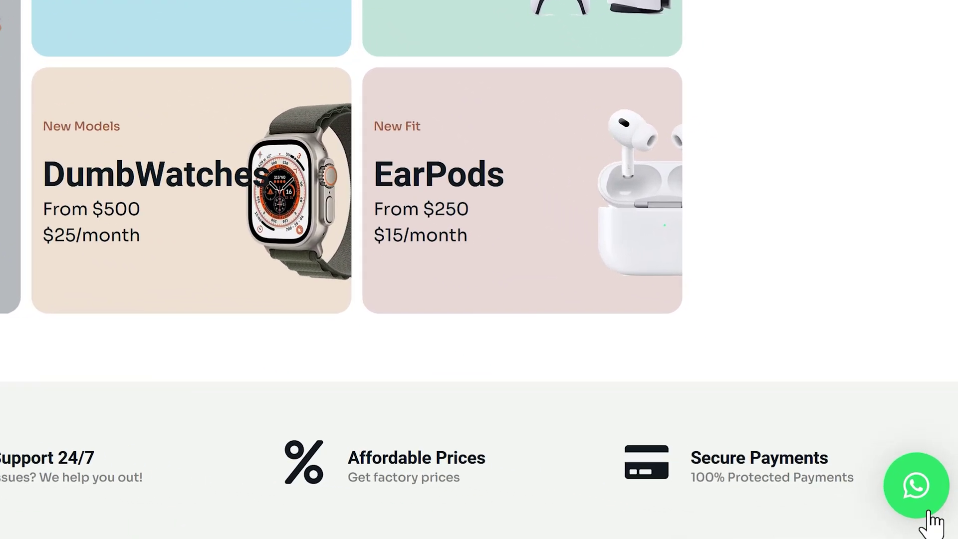
click(921, 495)
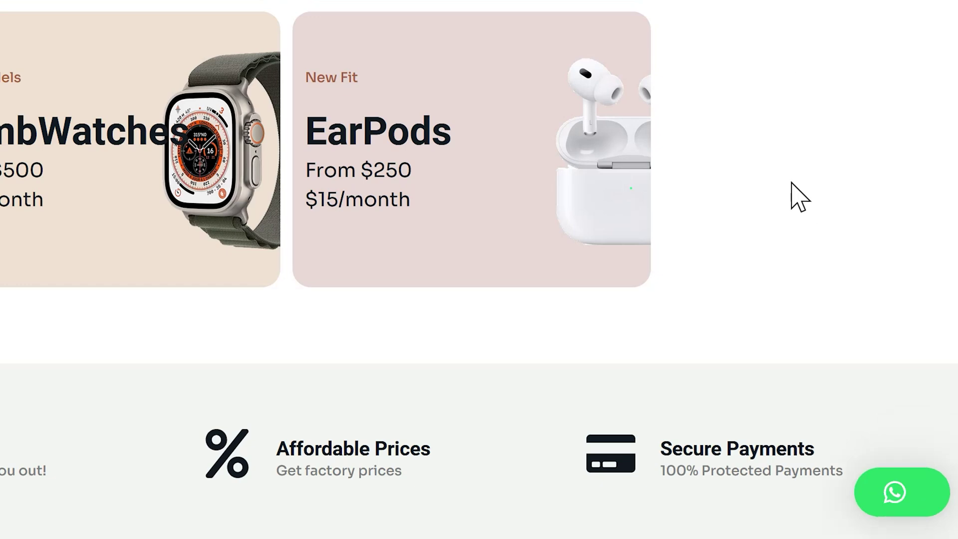
Preview the icon-only popup, then set the button text to 'Chat with us'.
click(893, 501)
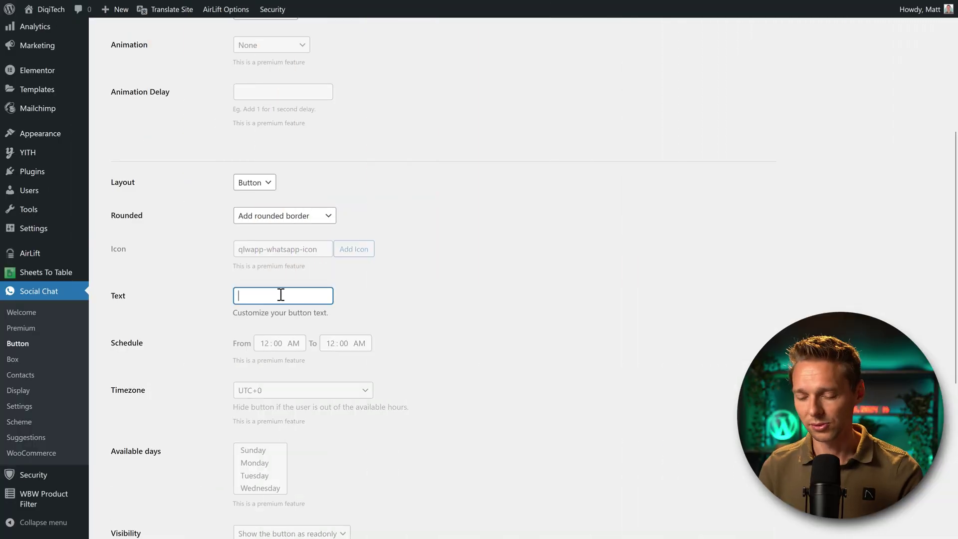
text(Chat with us)
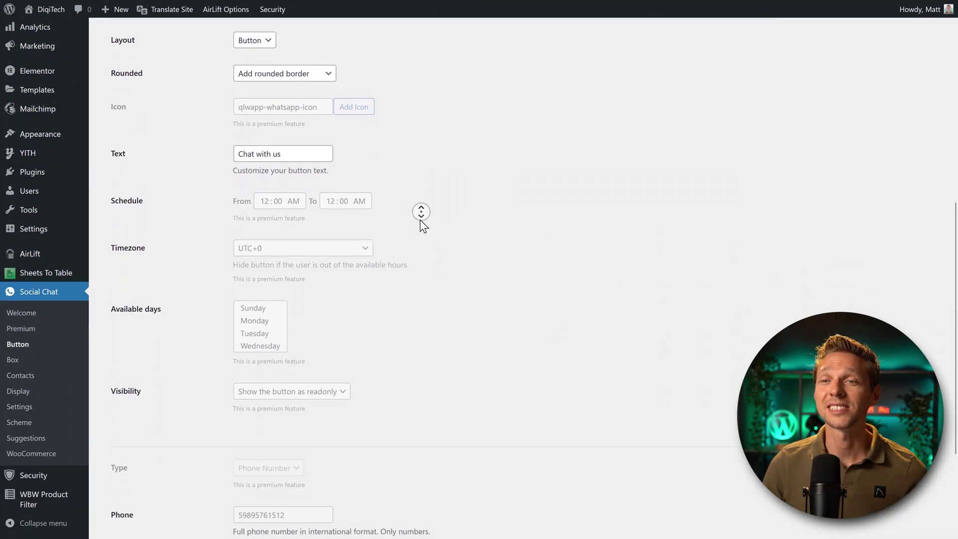
middle_click(406, 217)
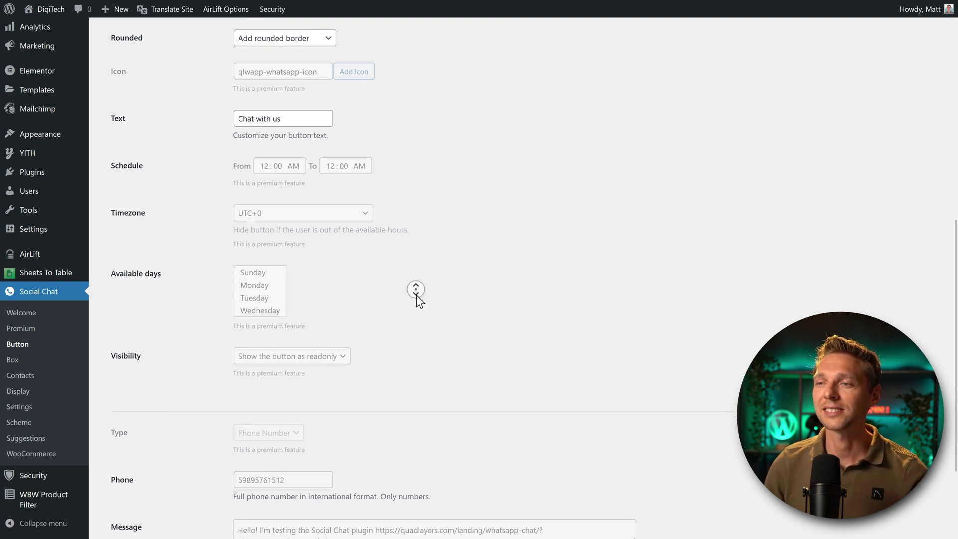
scroll(417, 292, down, 3)
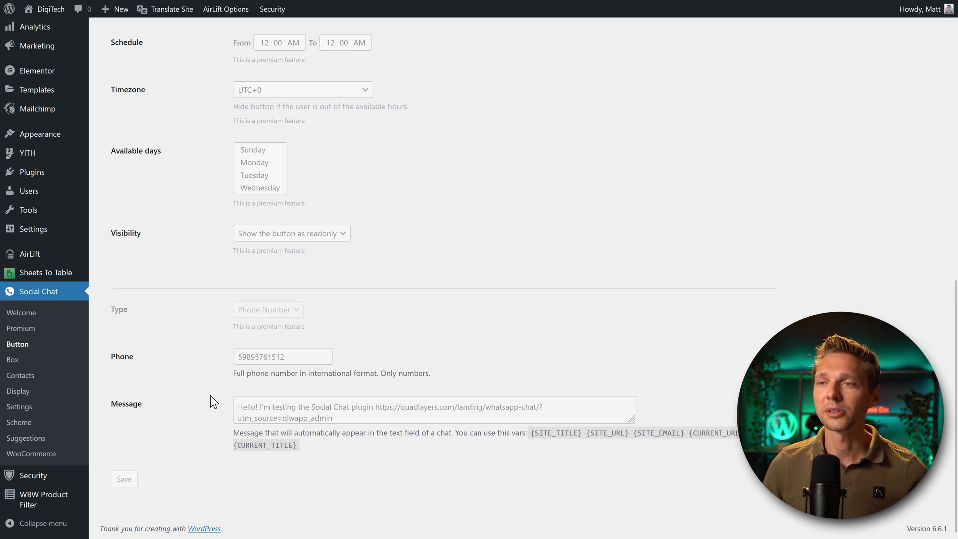
Enable image lazy load in Box settings and preview the 'Chat with us' button.
click(329, 161)
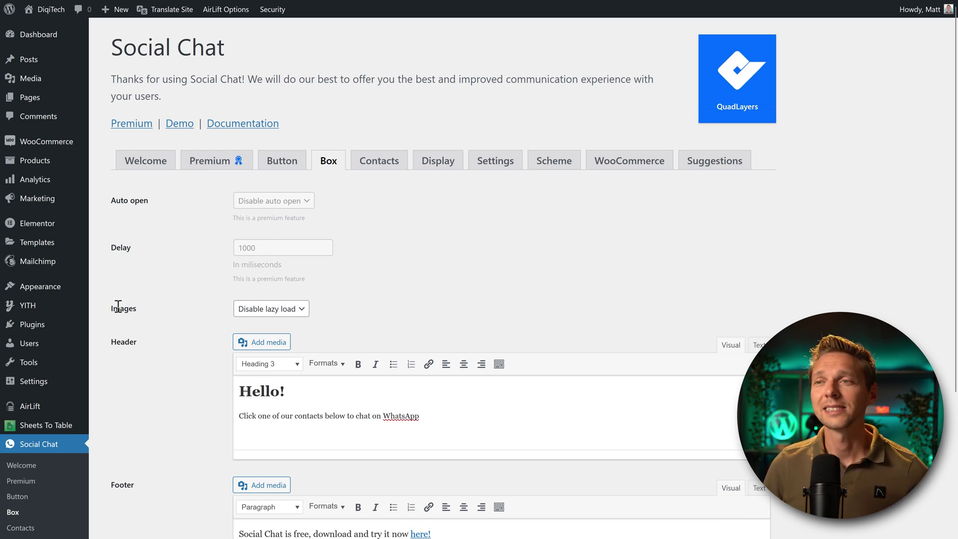
click(261, 310)
click(267, 327)
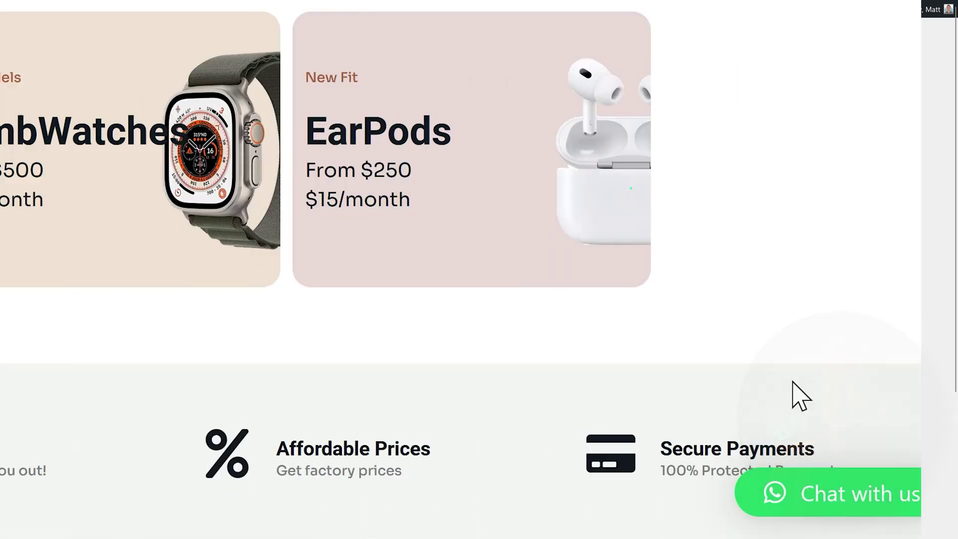
click(866, 505)
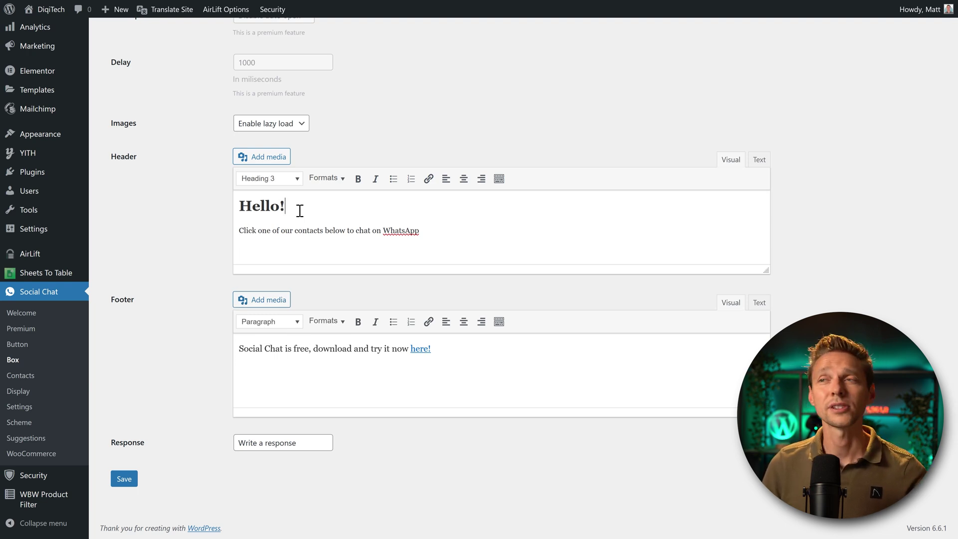
Drop ' on WhatsApp' from the header, set footer 'We will respond within 5 minutes.', and save.
drag(300, 210, 238, 209)
text(Chat with us!)
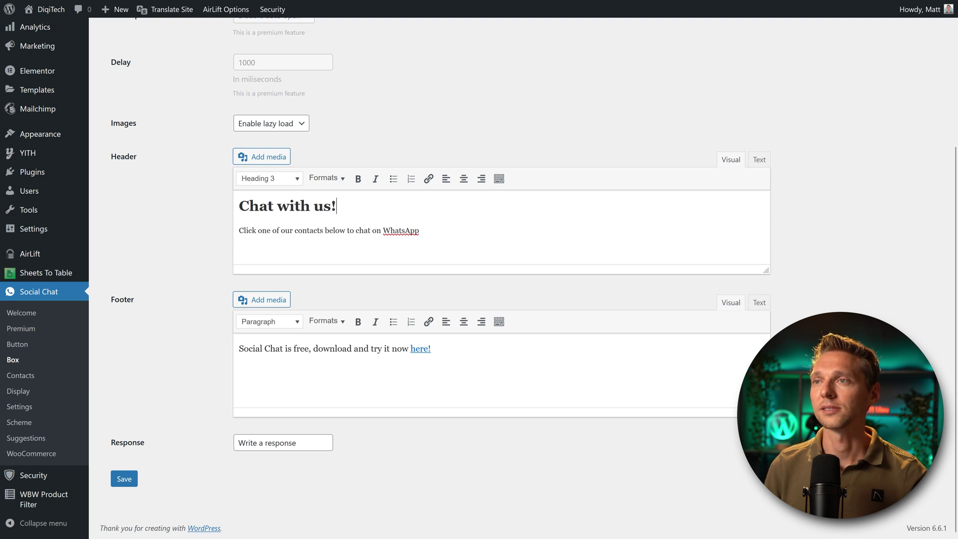
click(253, 234)
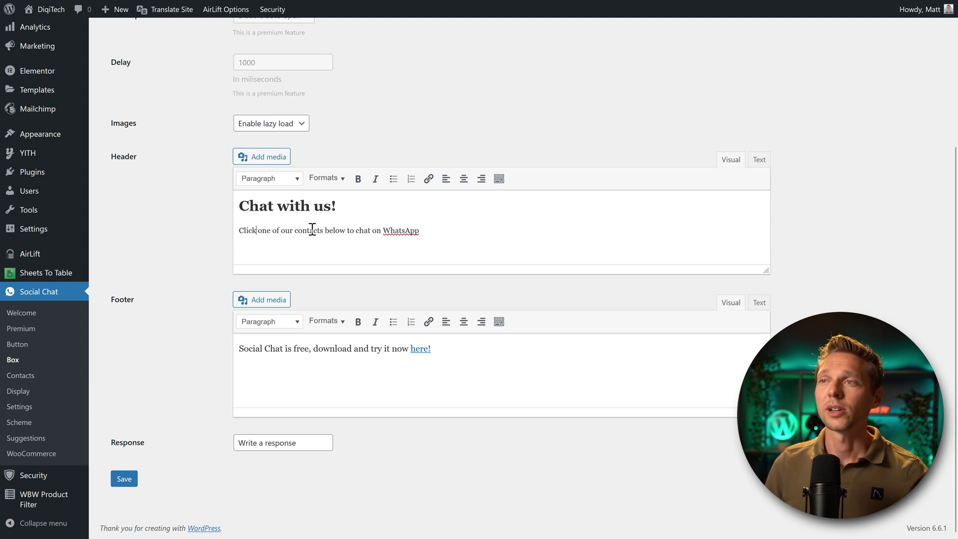
drag(371, 231, 474, 237)
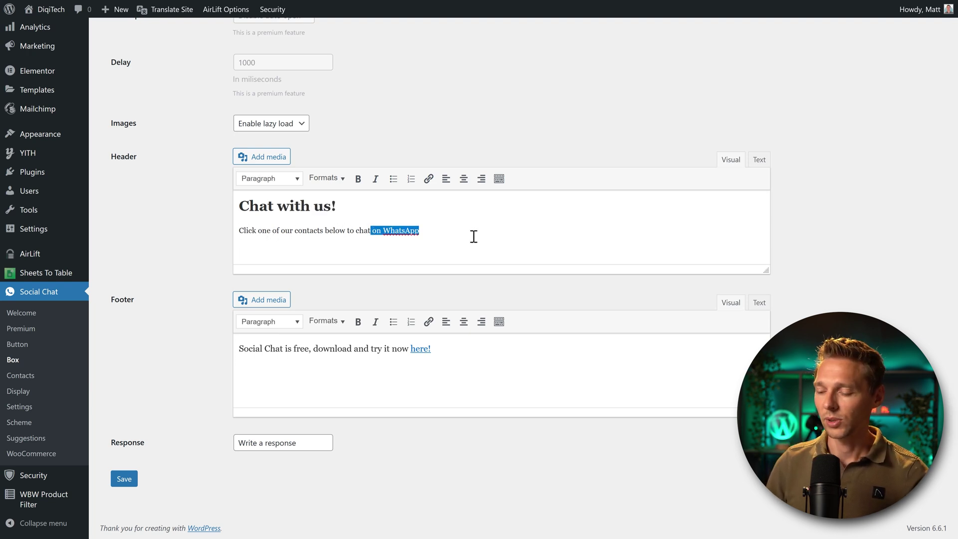
key(BackSpace)
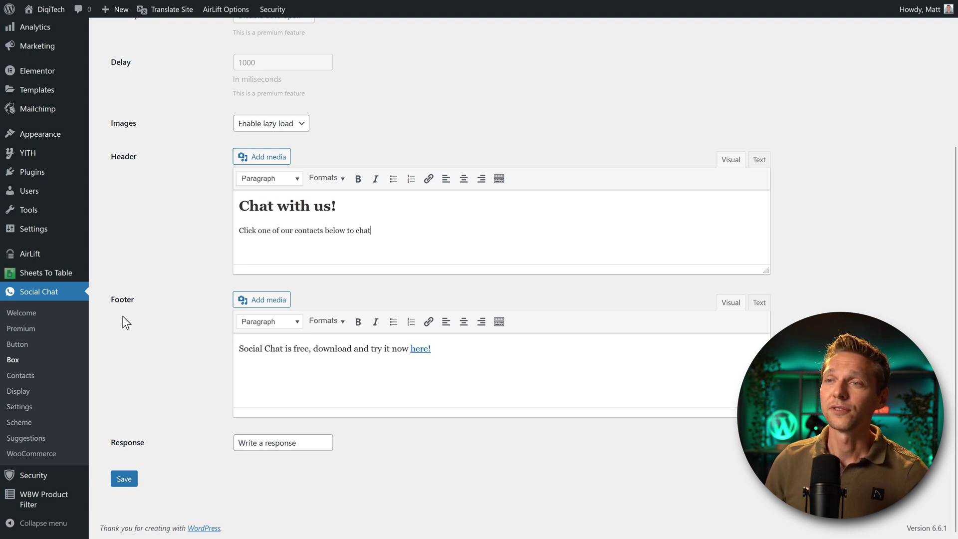
triple_click(273, 348)
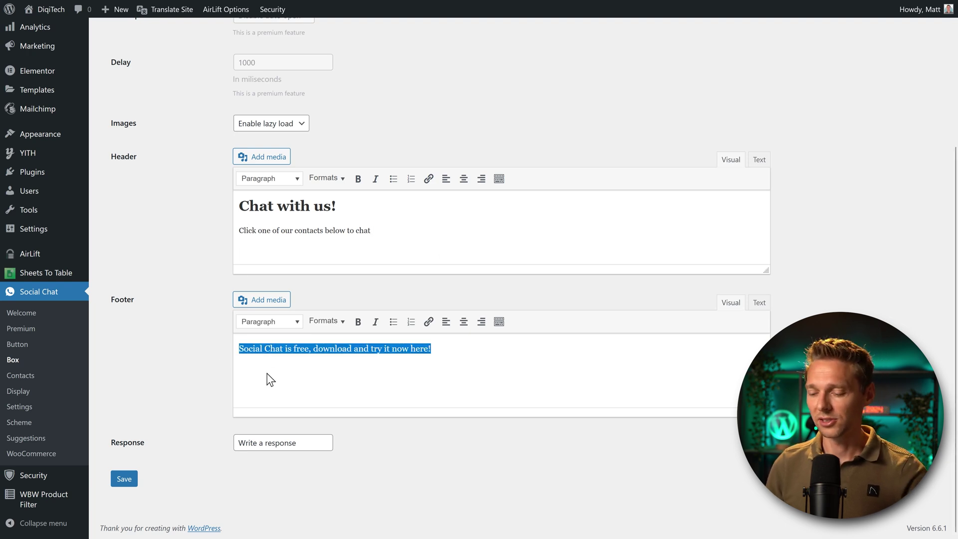
text(We wi)
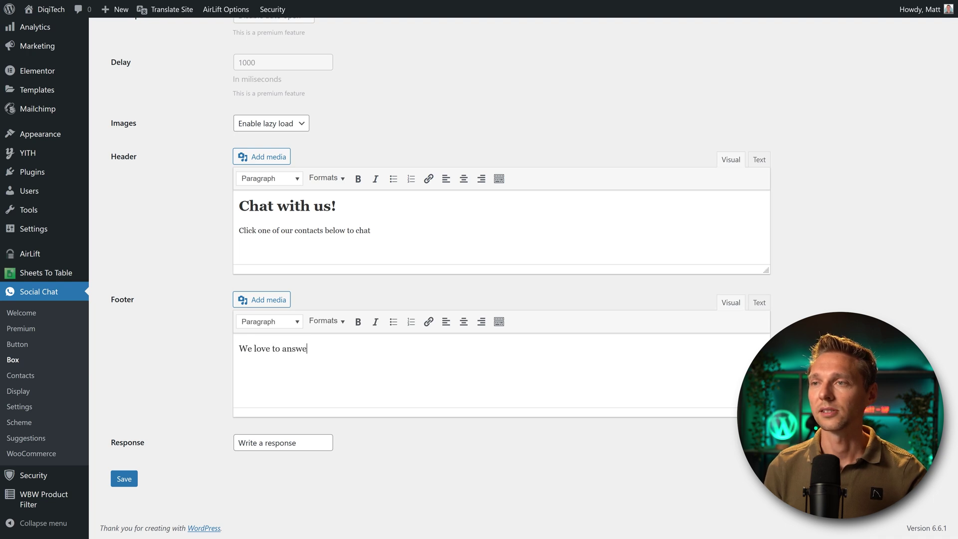
text(tions.)
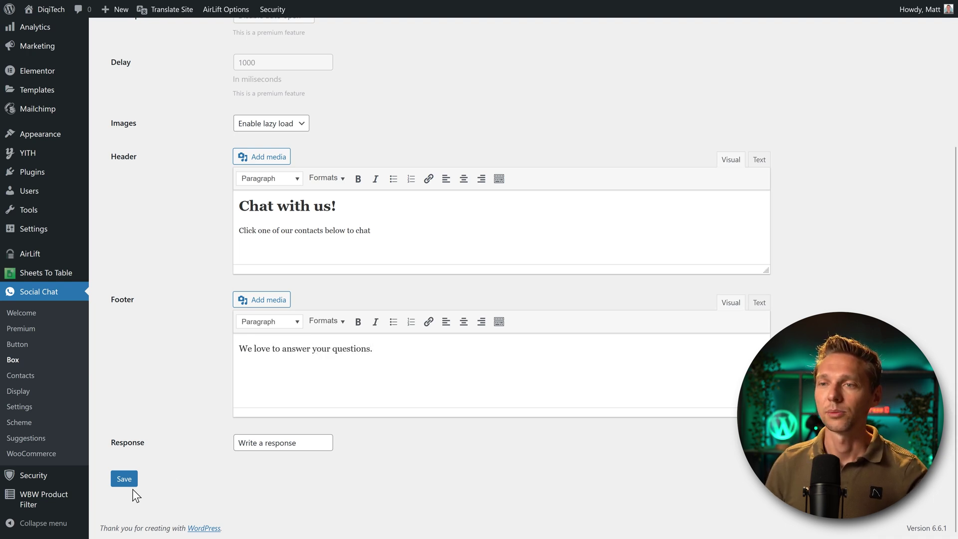
click(126, 479)
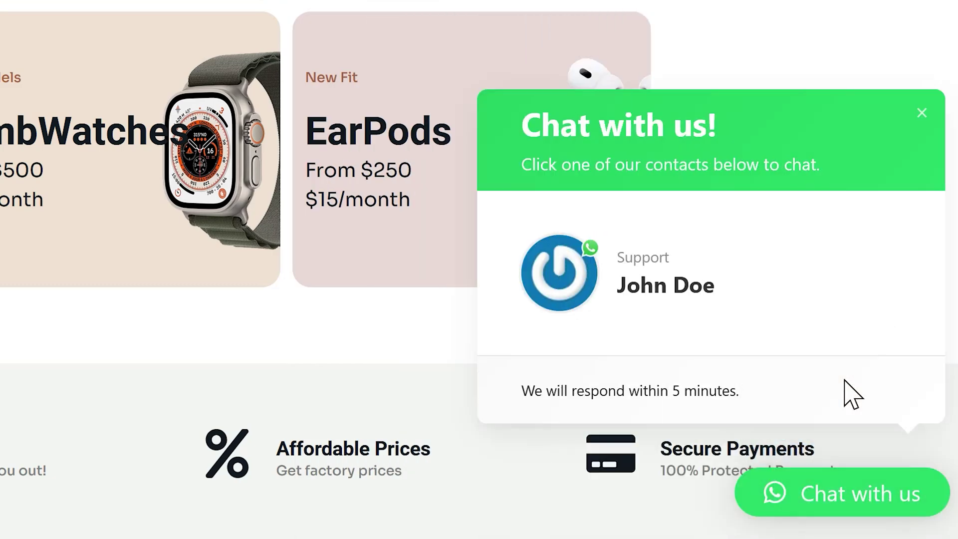
scroll(622, 322, down, 5)
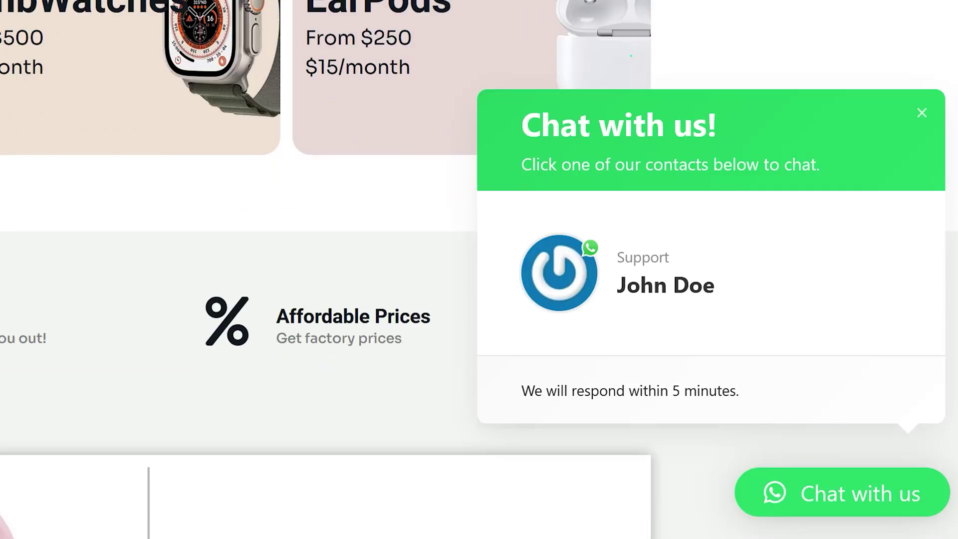
scroll(326, 299, down, 2)
scroll(325, 300, down, 3)
scroll(326, 299, down, 4)
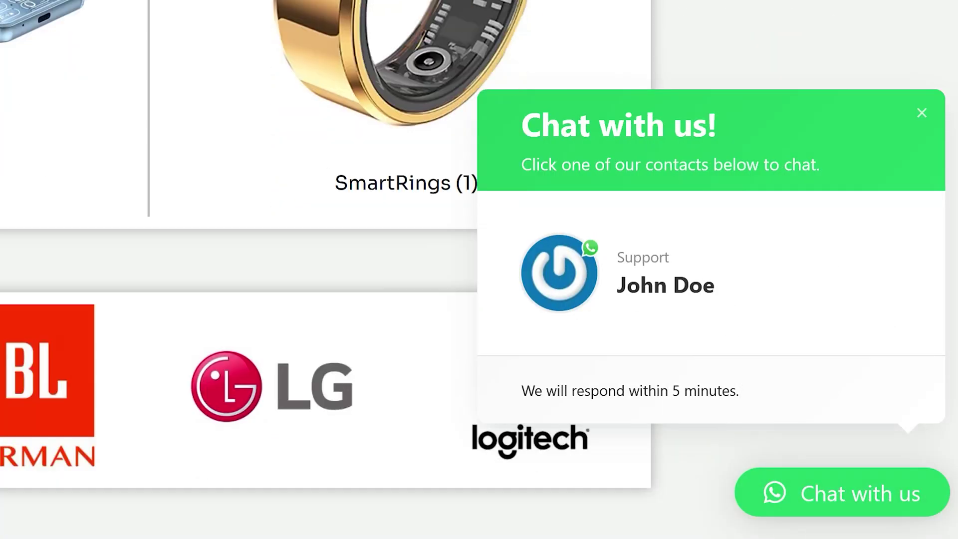
scroll(326, 300, down, 6)
scroll(326, 275, down, 3)
scroll(326, 275, up, 4)
scroll(326, 274, up, 5)
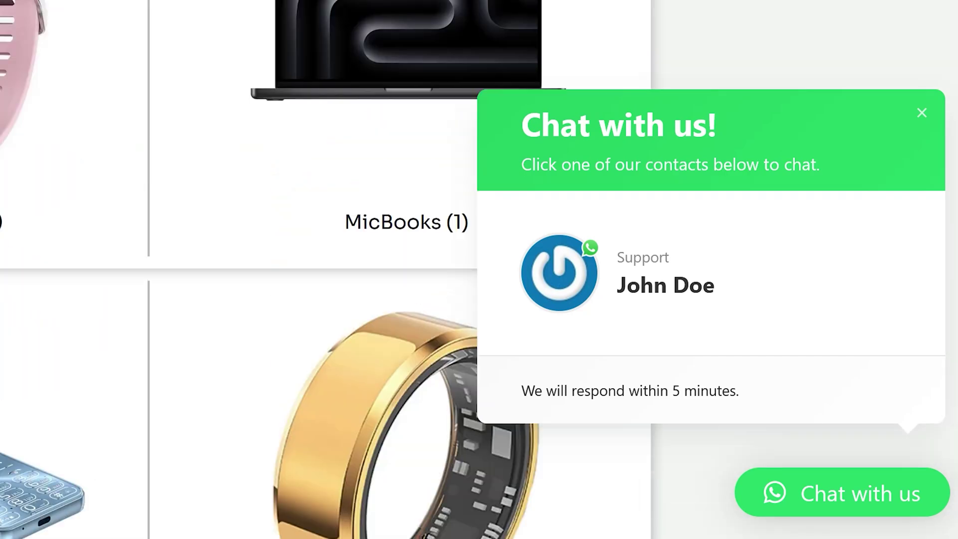
scroll(326, 275, up, 5)
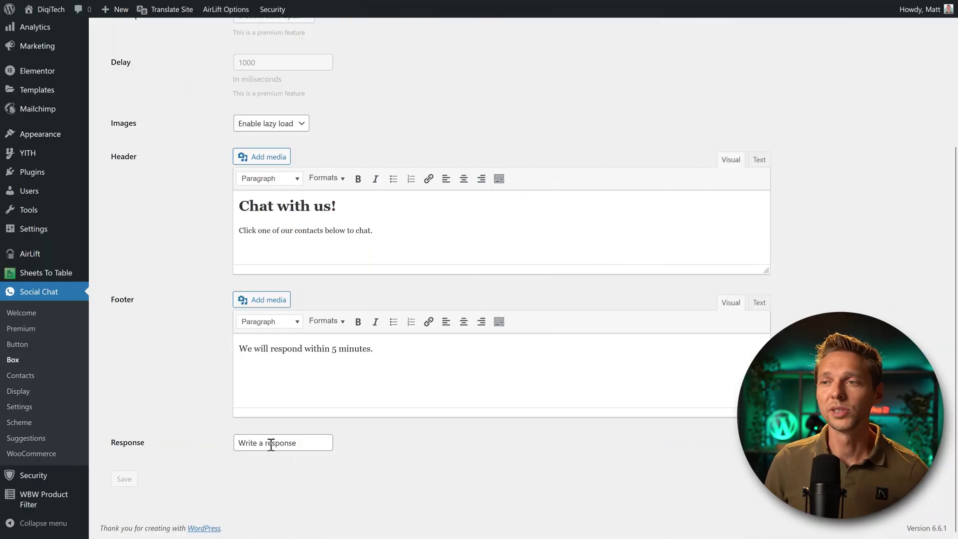
Open the support contact for editing and replace its first and last name.
drag(307, 442, 231, 439)
click(206, 438)
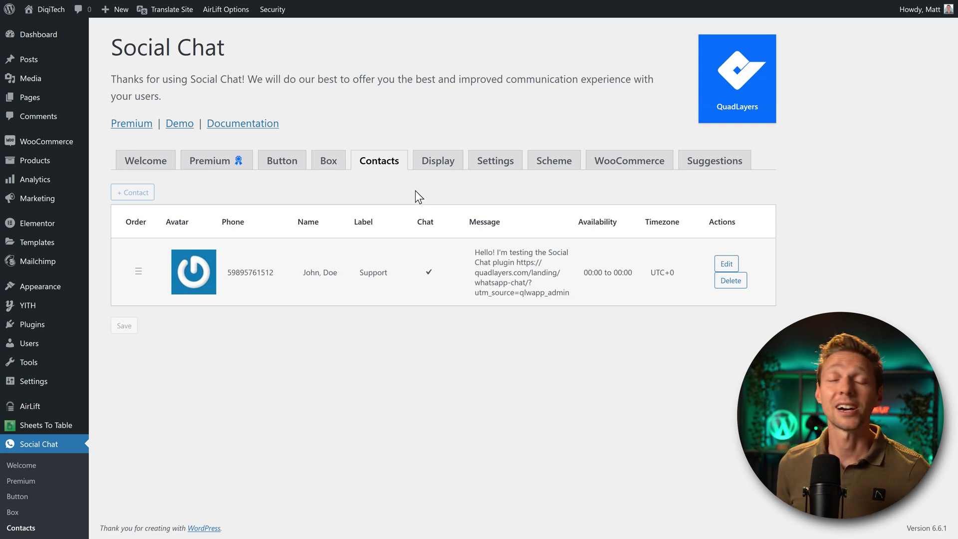
click(726, 264)
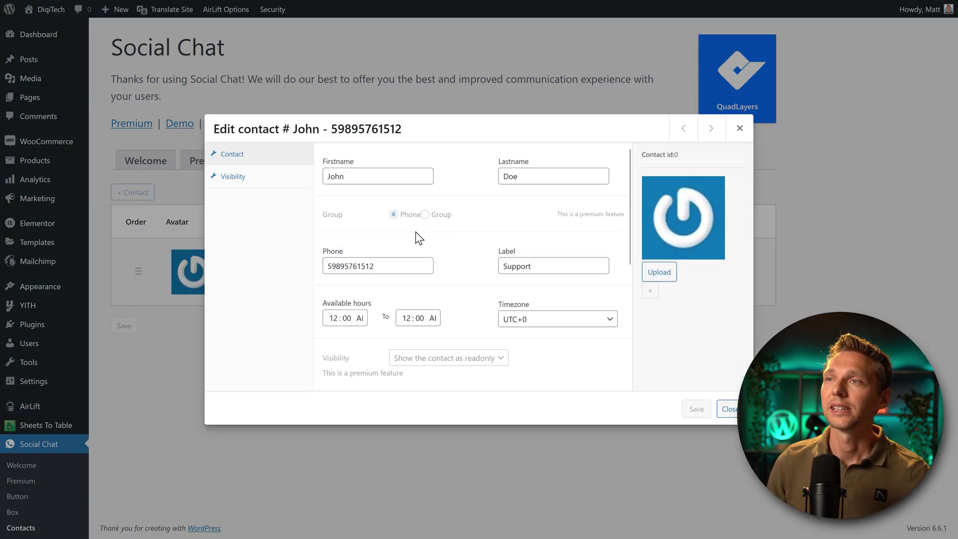
double_click(357, 177)
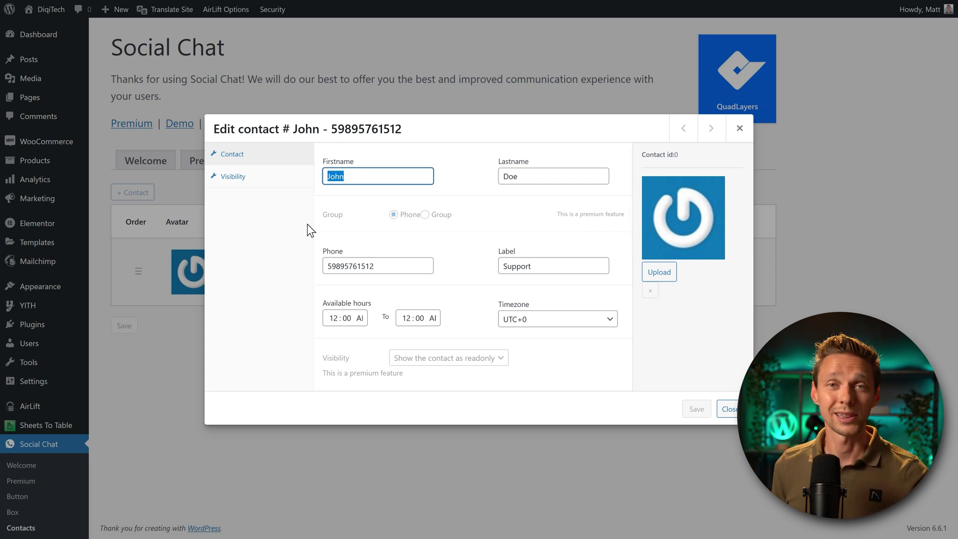
text(Matt)
key(Tab)
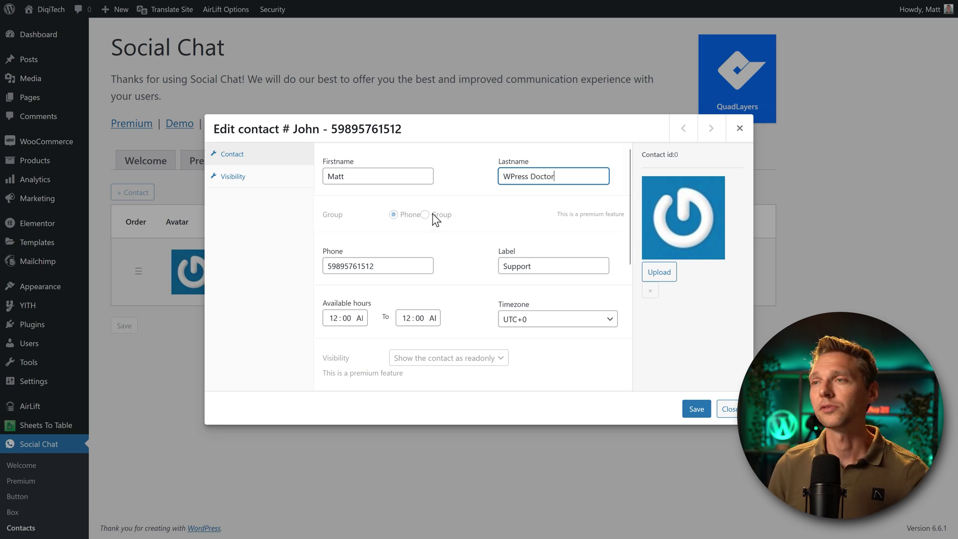
click(315, 263)
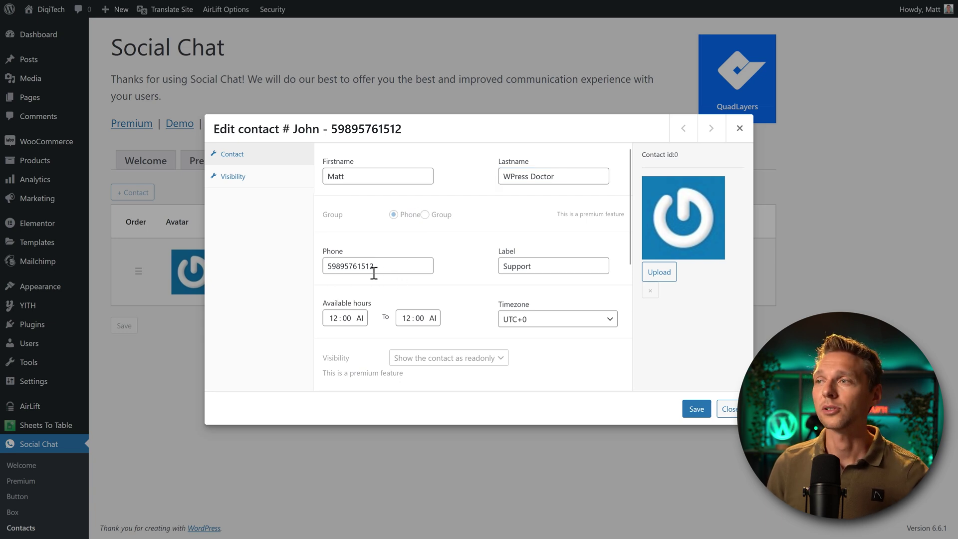
Change the contact label to WordPress Expert and the timezone to Europe/Amsterdam.
double_click(541, 267)
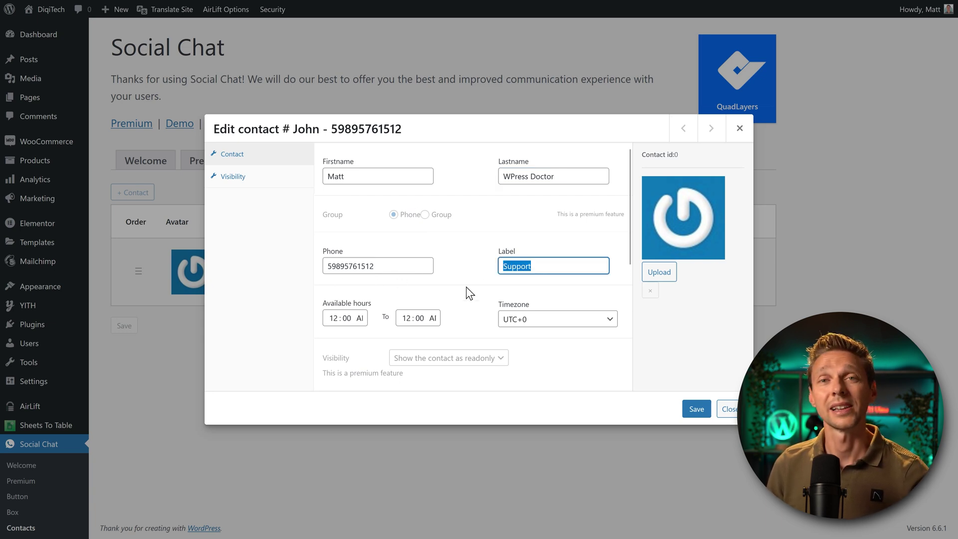
text(WordPress Expert)
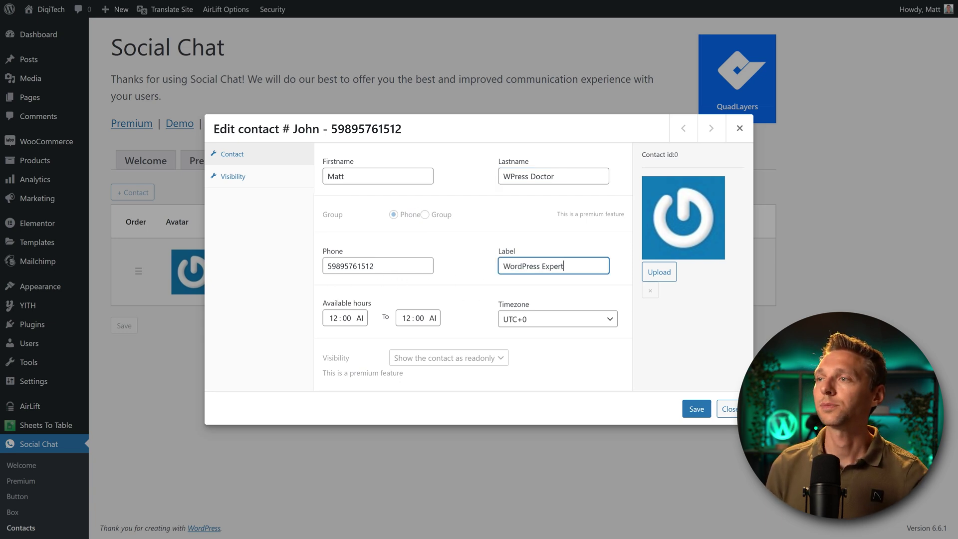
click(468, 272)
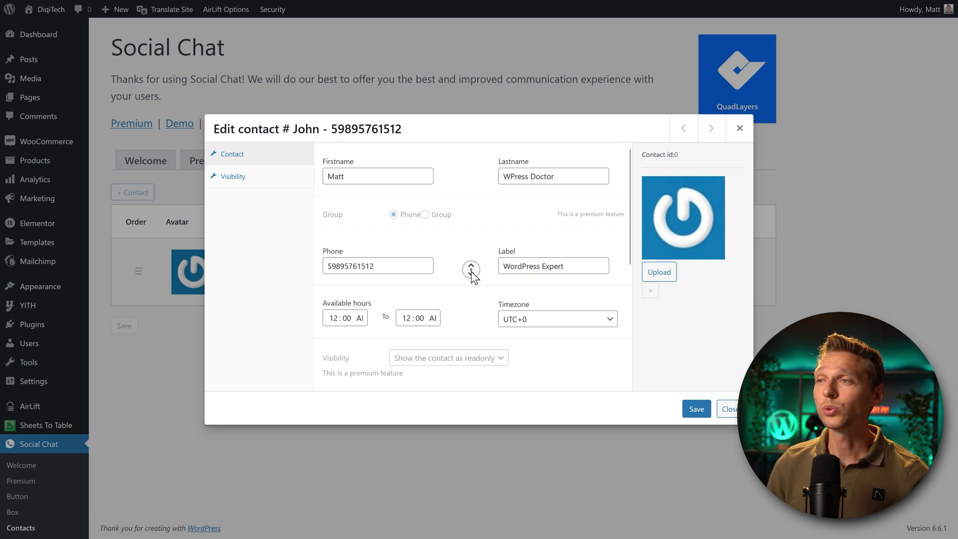
middle_click(473, 283)
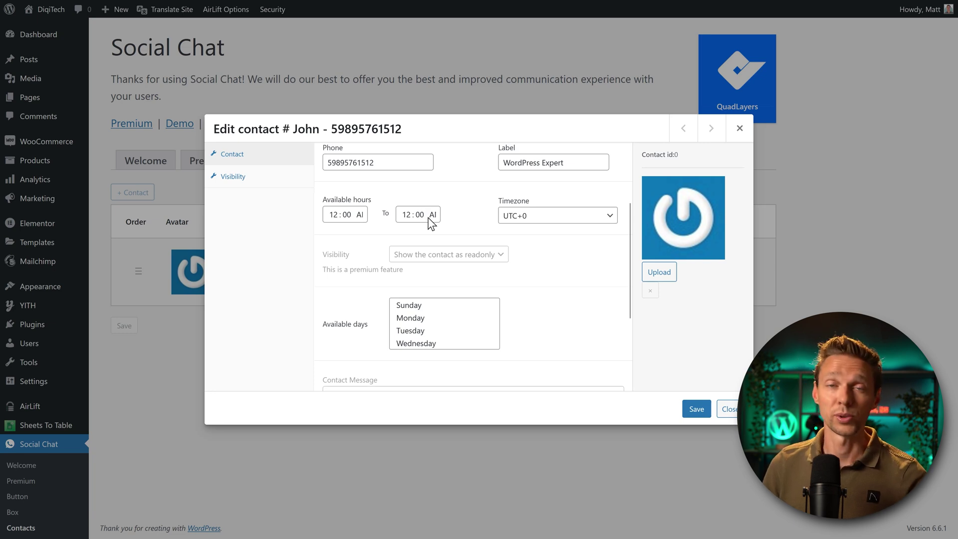
click(541, 224)
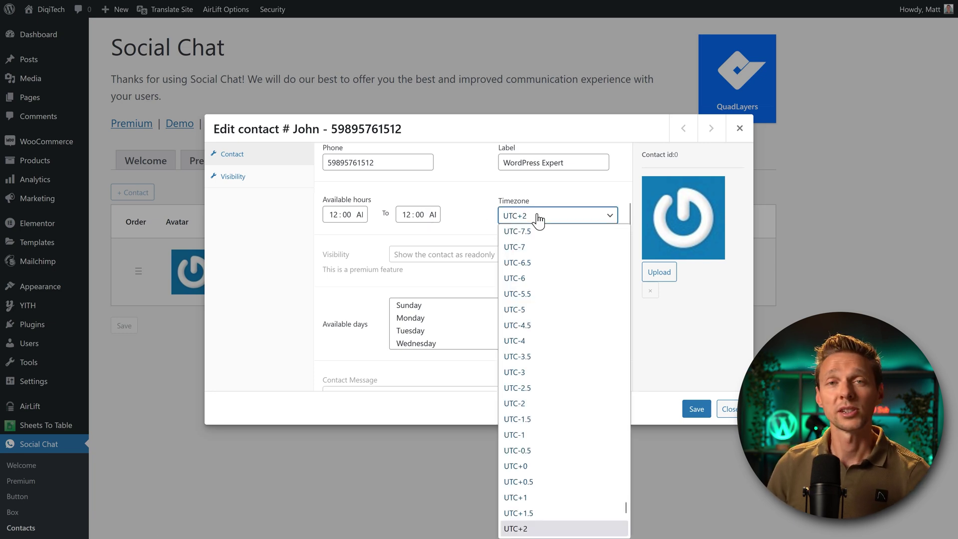
scroll(551, 329, up, 15)
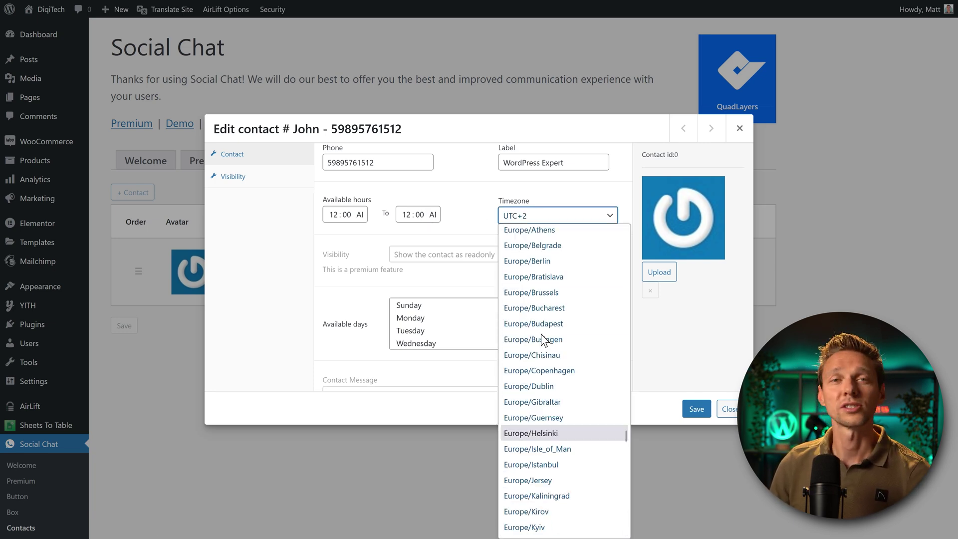
scroll(542, 335, up, 5)
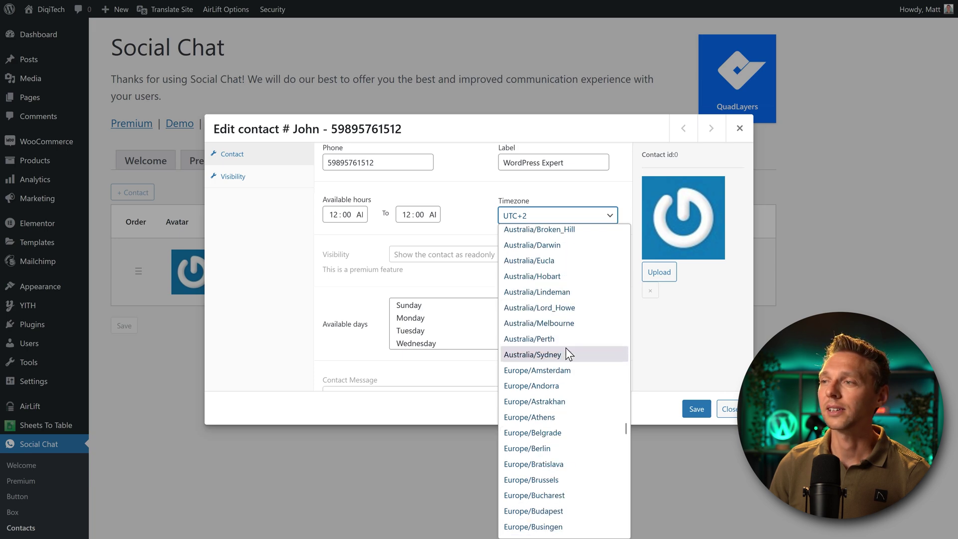
click(567, 372)
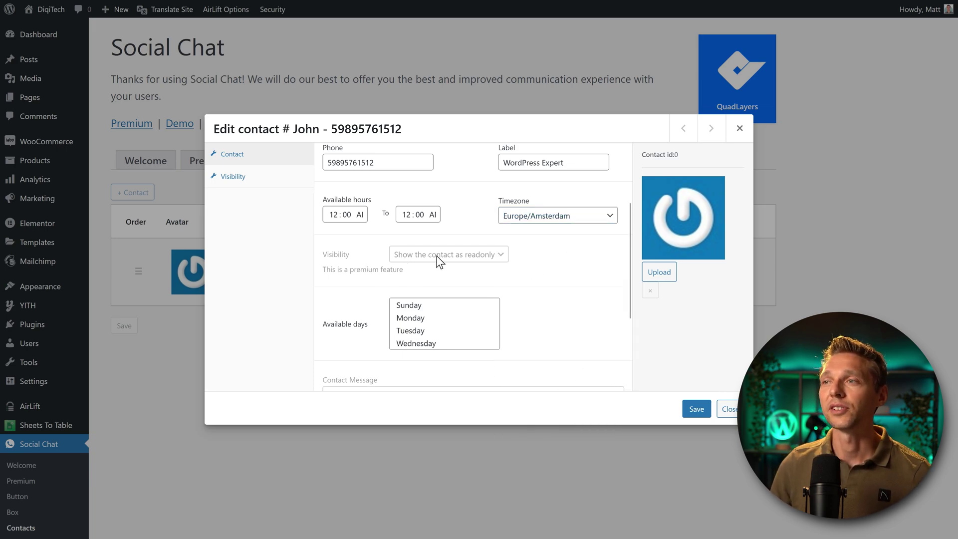
scroll(548, 256, down, 3)
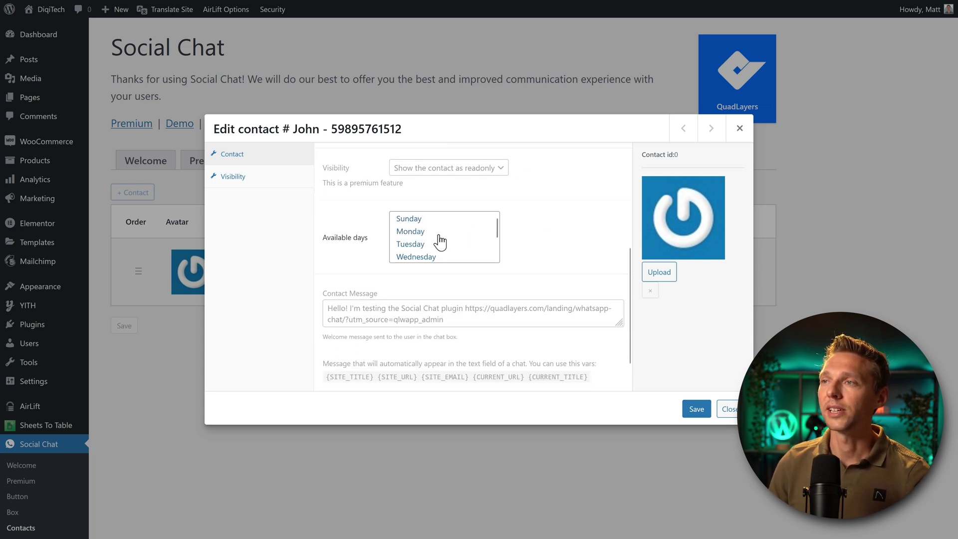
mouse_move(497, 230)
mouse_down()
mouse_move(499, 251)
mouse_move(499, 221)
mouse_up()
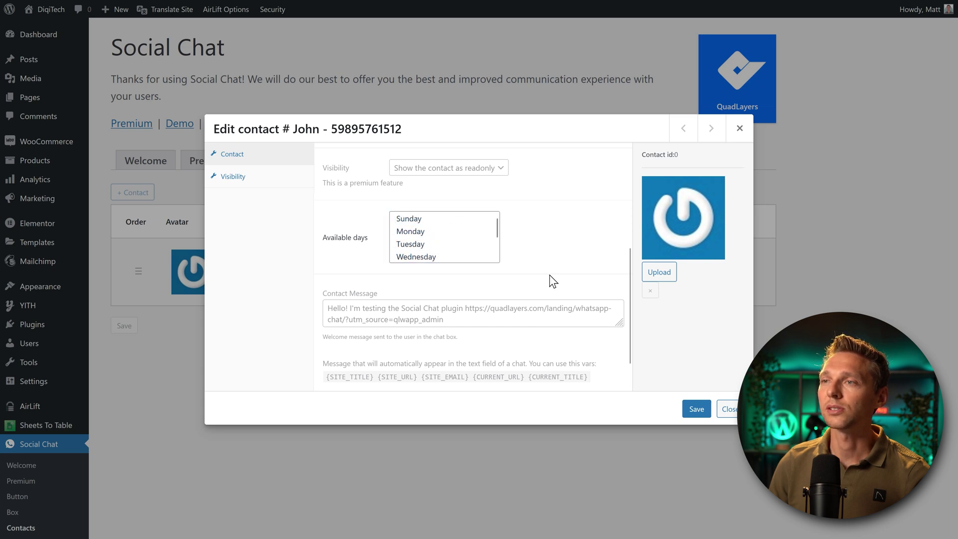
scroll(557, 277, down, 1)
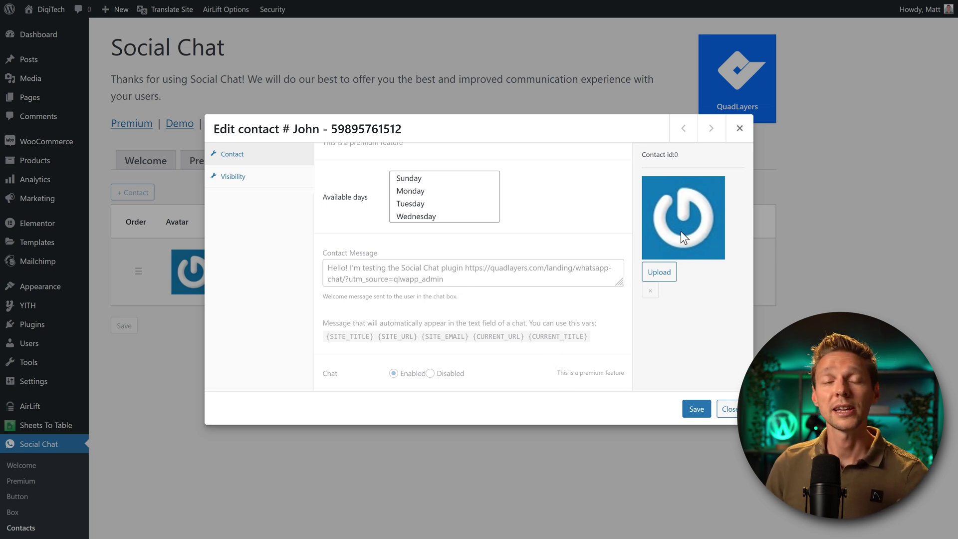
click(662, 277)
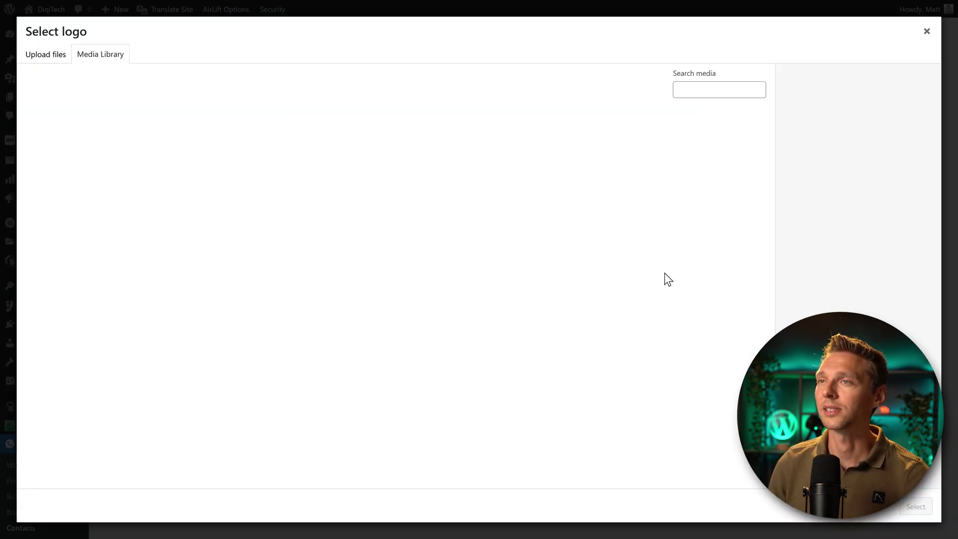
scroll(383, 270, down, 1)
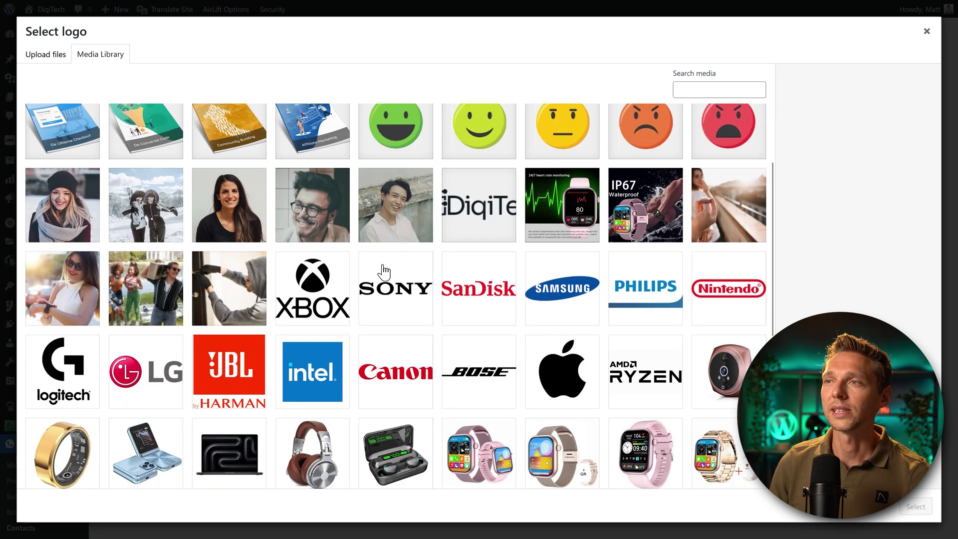
click(337, 238)
click(910, 506)
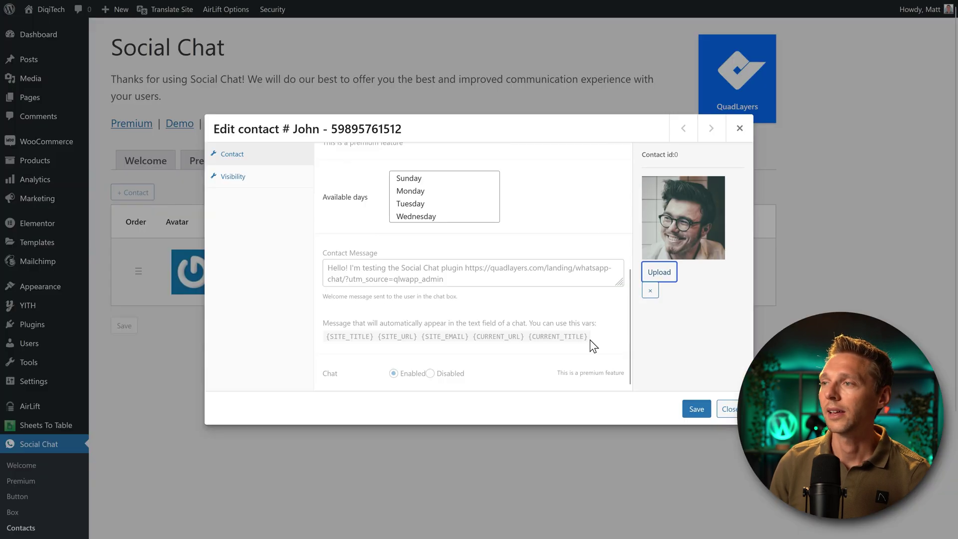
click(700, 407)
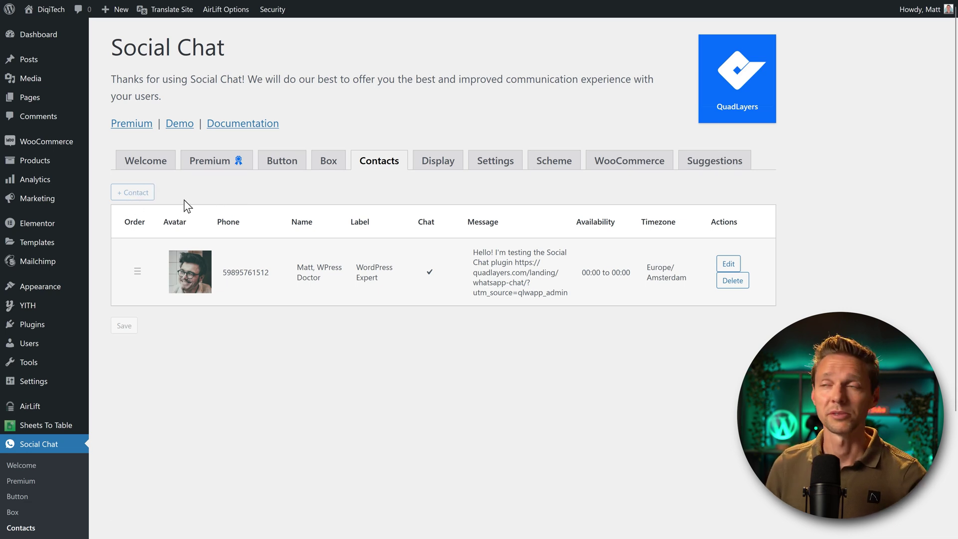
Keep Devices on 'Show in all devices' and add Home and Blog as target pages.
click(436, 173)
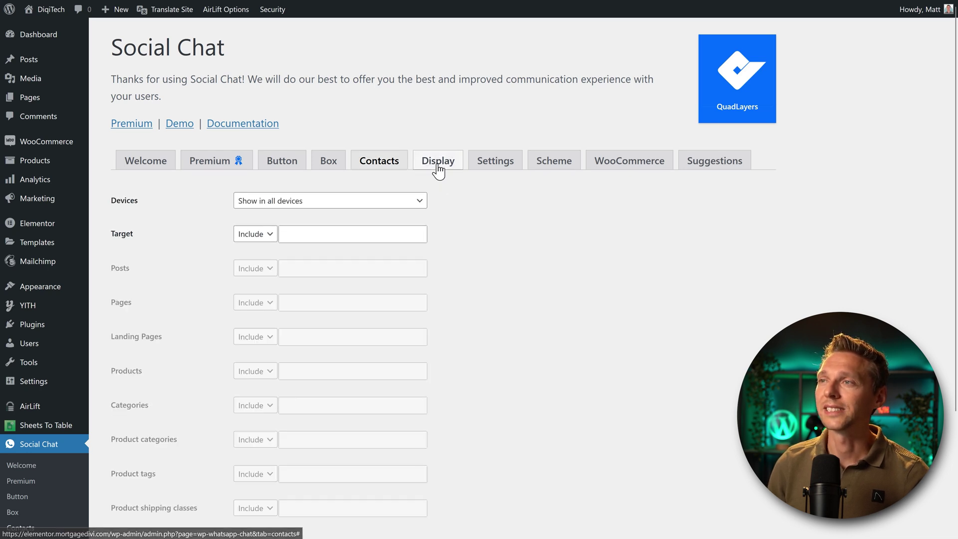
click(289, 206)
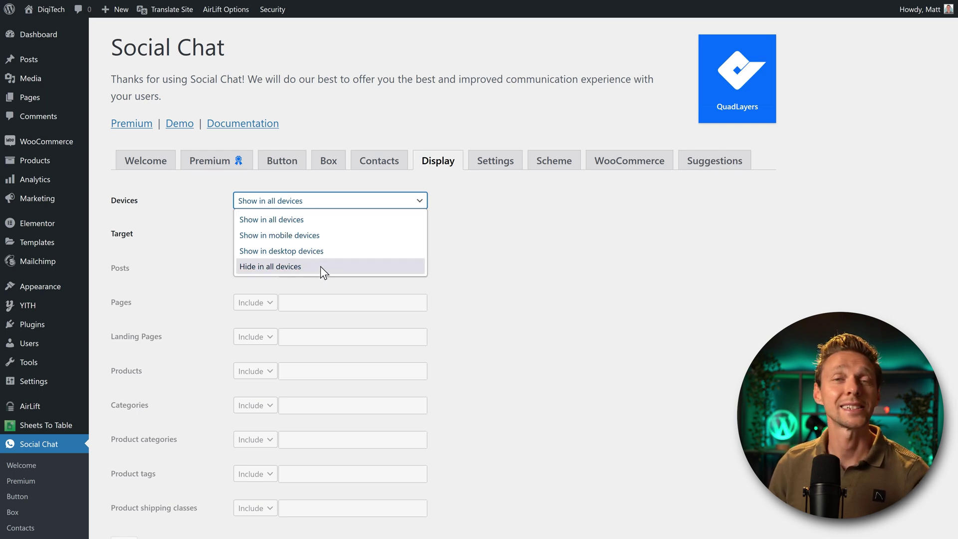
click(186, 240)
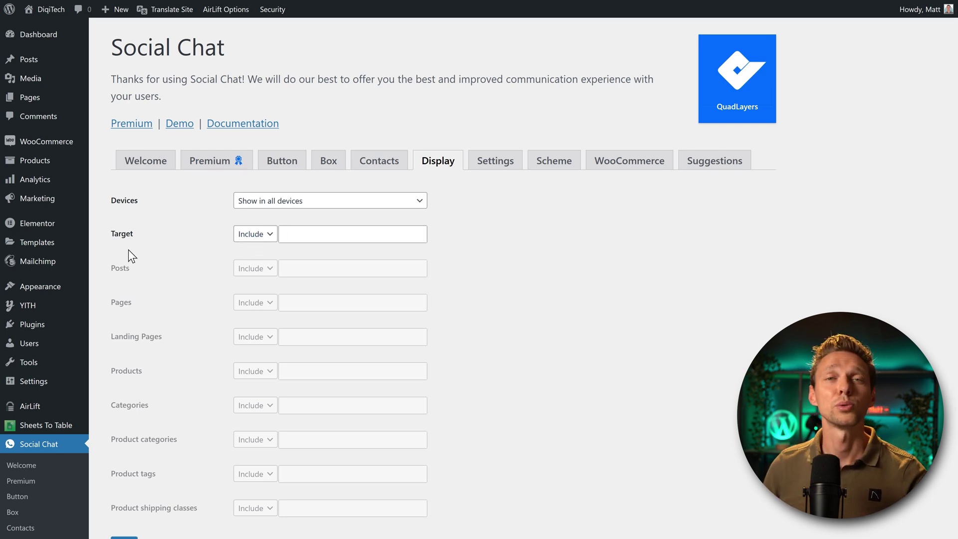
click(328, 233)
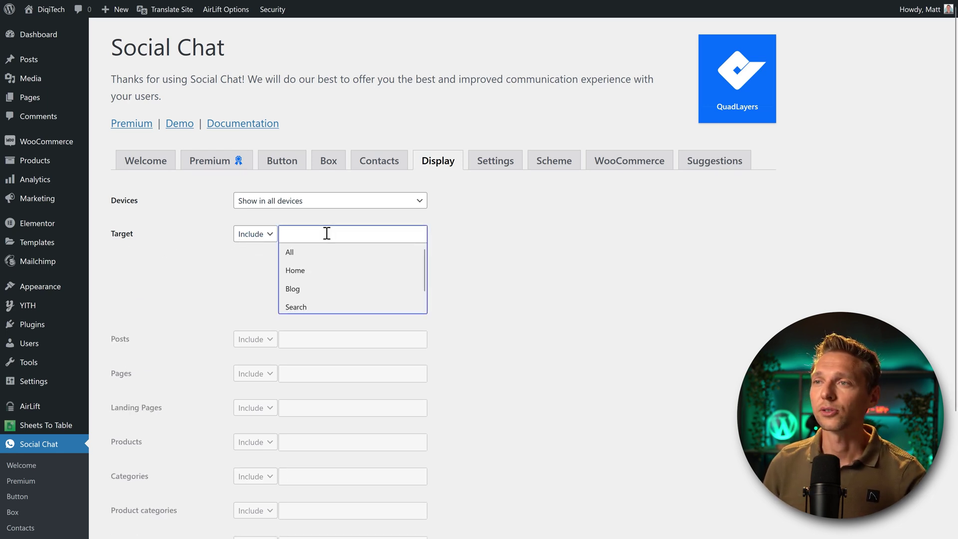
scroll(317, 275, down, 1)
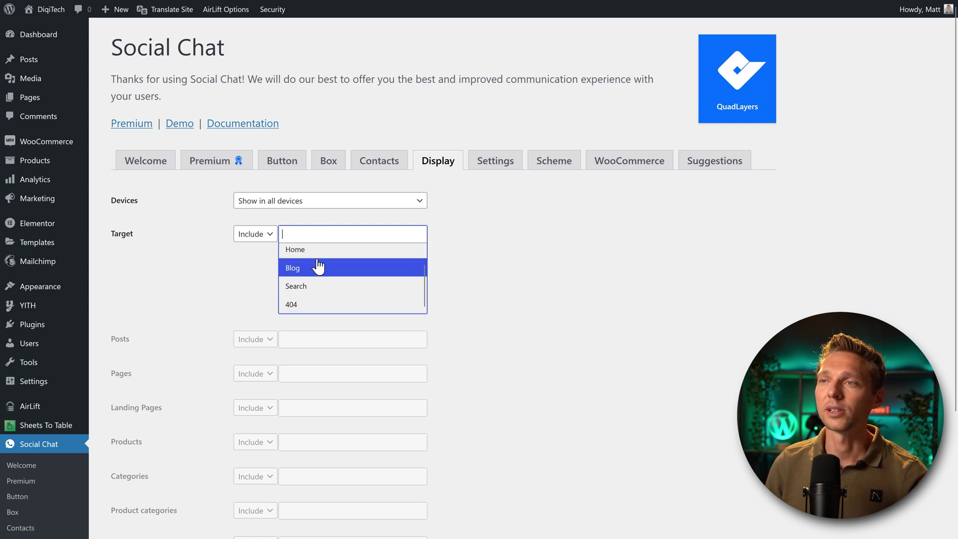
click(317, 250)
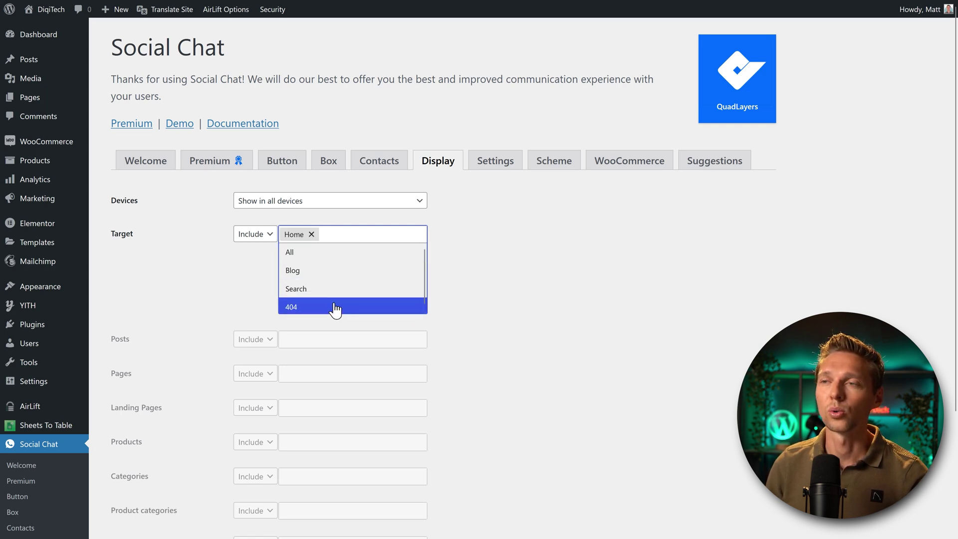
click(315, 271)
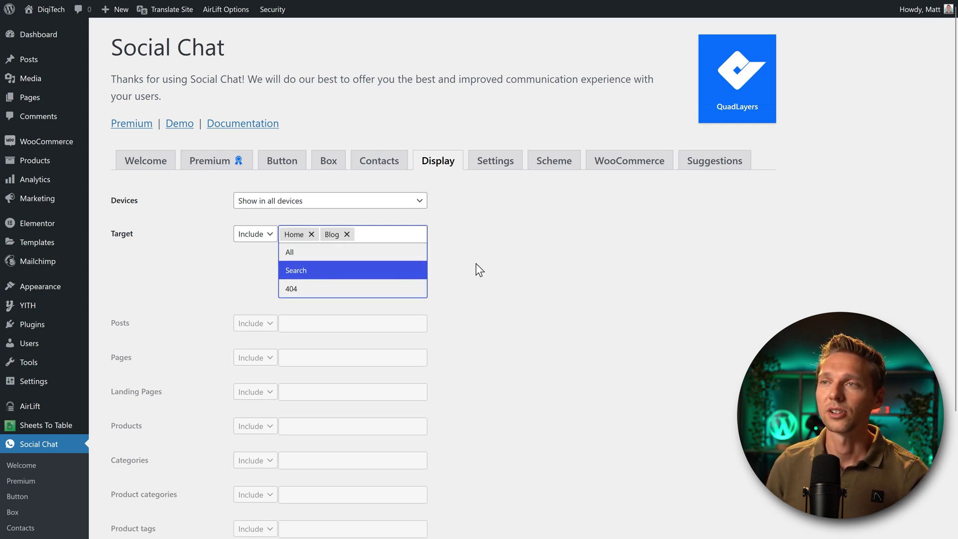
click(477, 271)
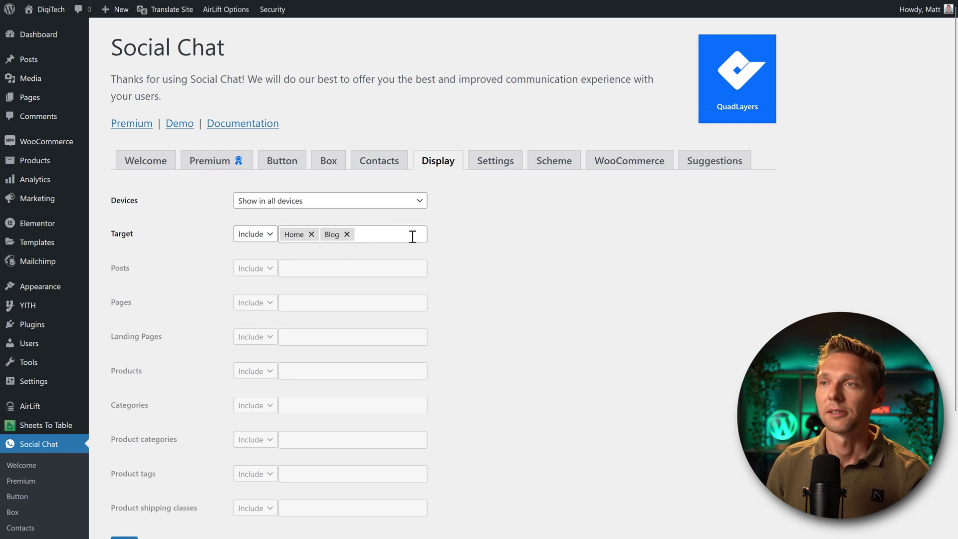
Replace the Home and Blog targets with All pages and save the display settings.
middle_click(212, 256)
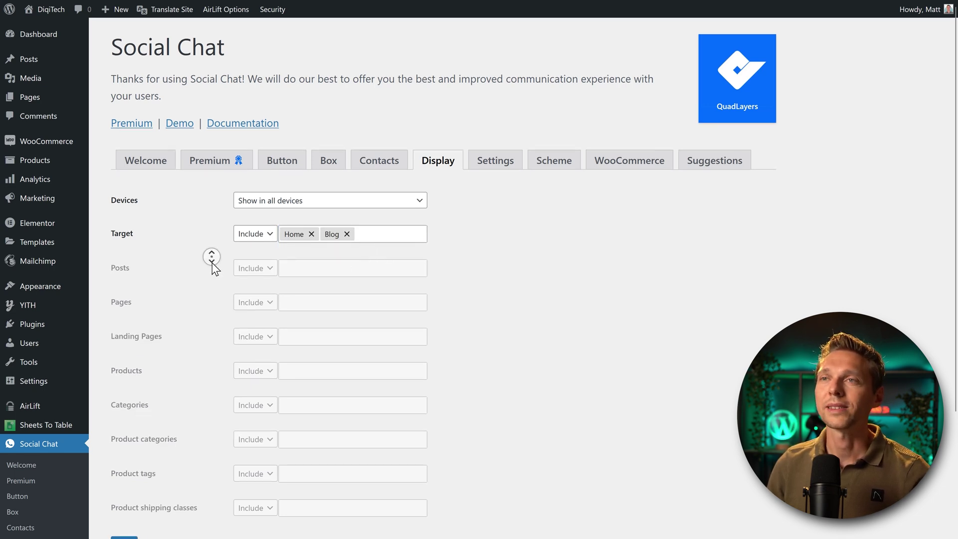
middle_click(212, 263)
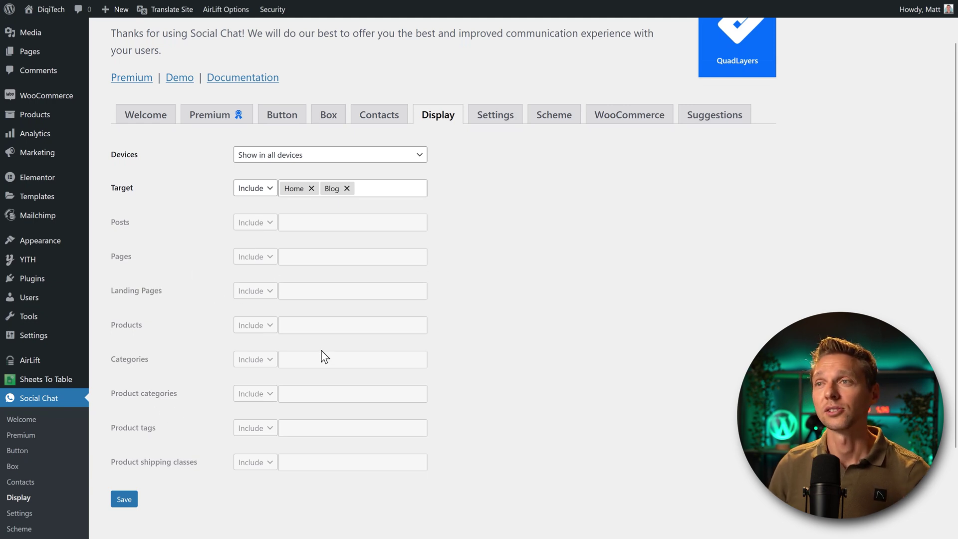
click(347, 188)
click(312, 188)
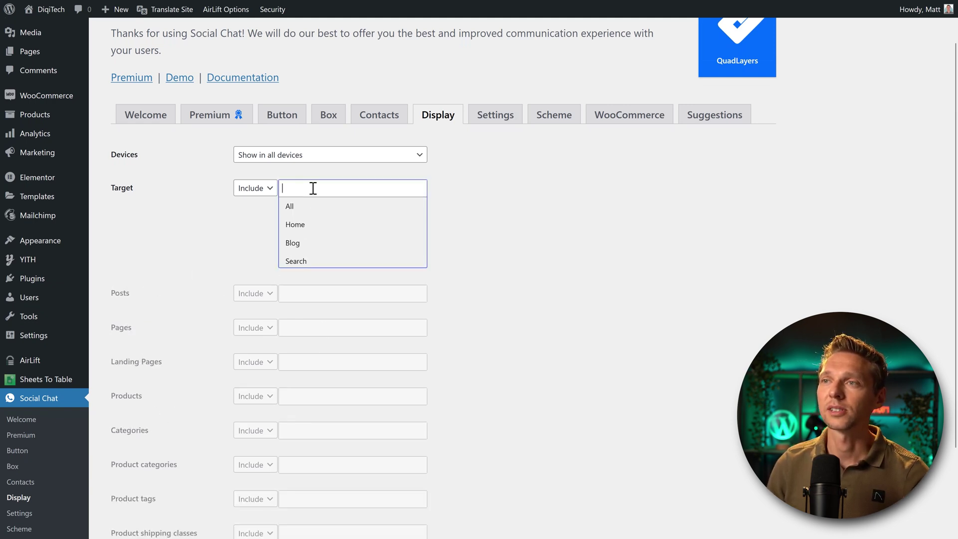
click(304, 208)
click(497, 232)
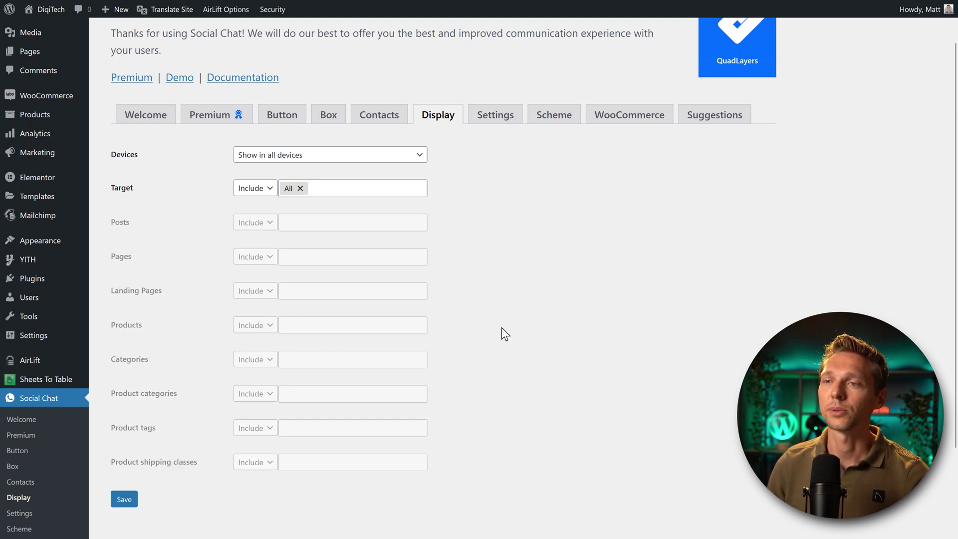
click(134, 502)
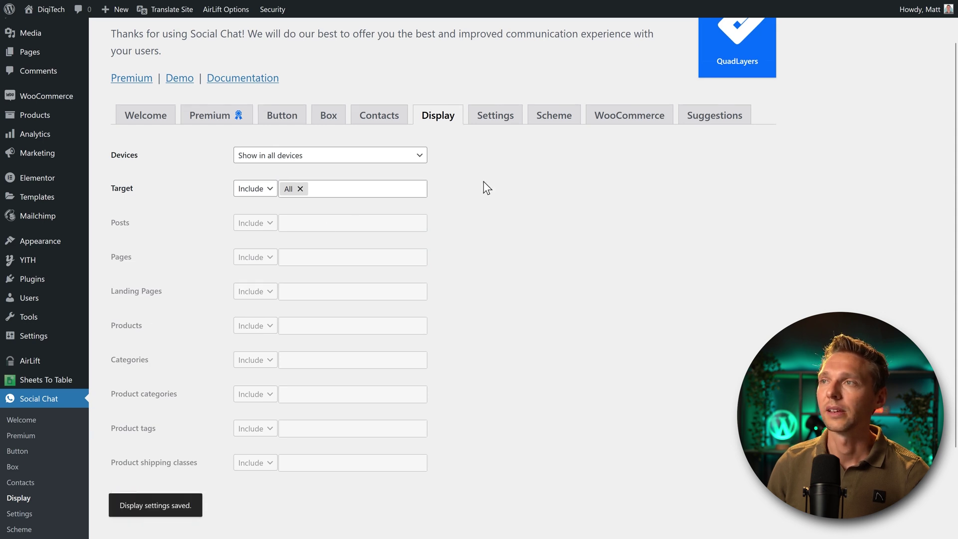
Review the Google Analytics settings, then browse the Scheme font, colour and icon options.
click(500, 122)
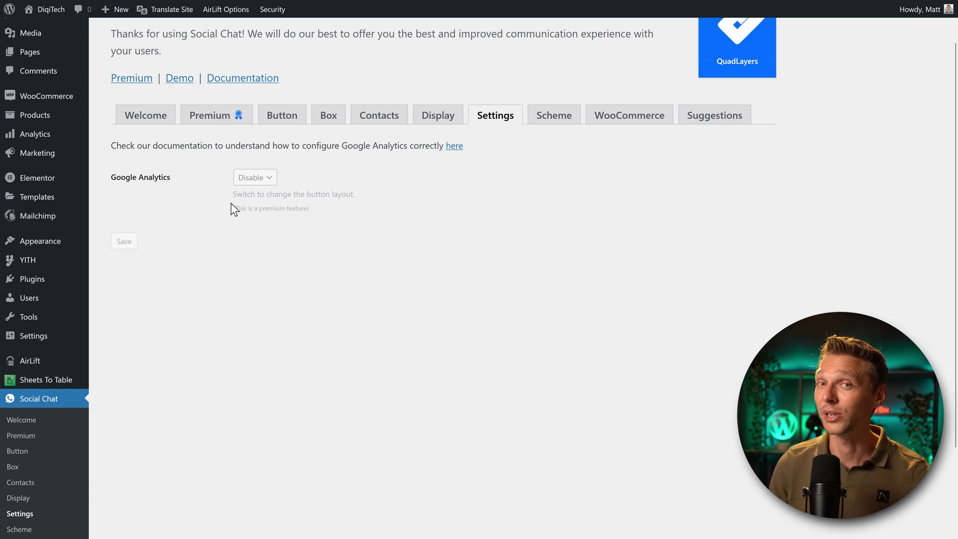
click(562, 121)
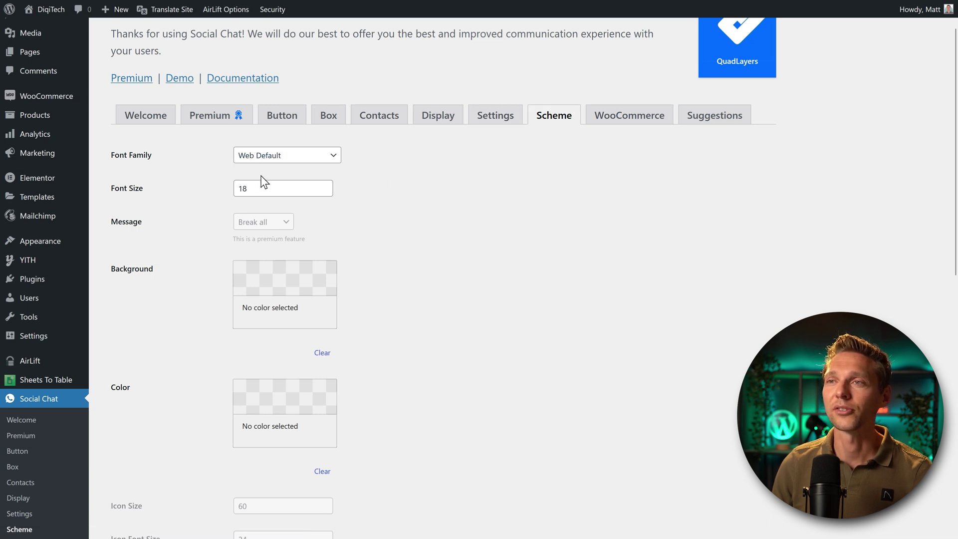
click(382, 188)
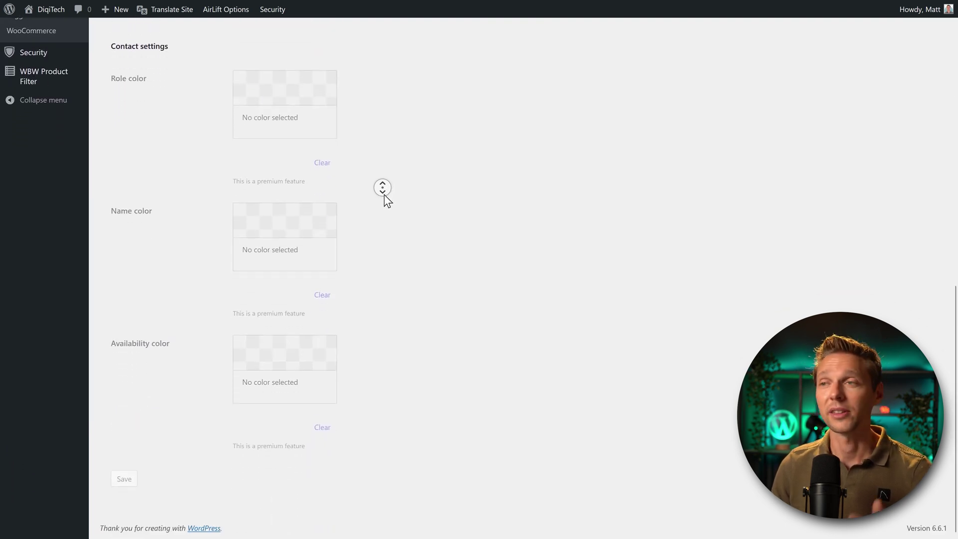
middle_click(441, 197)
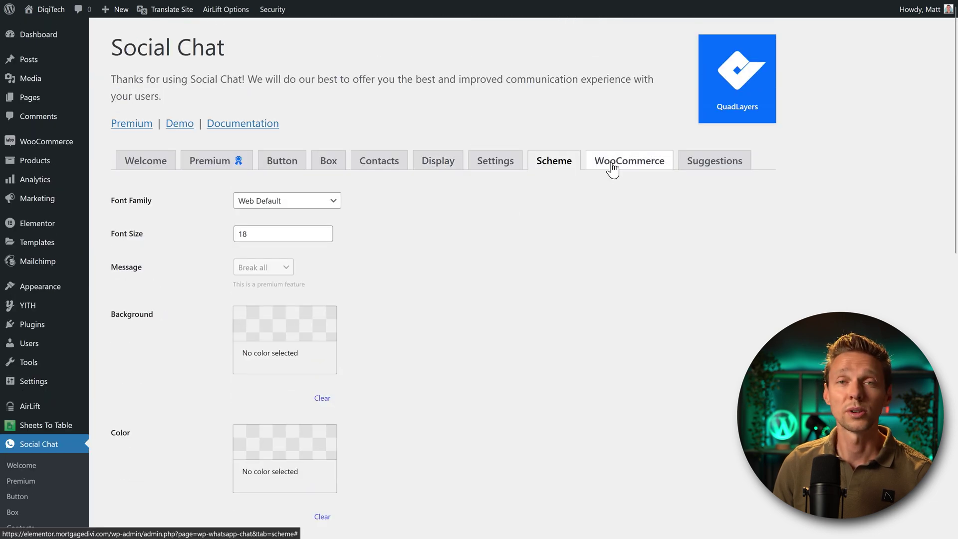
Set the WooCommerce button position to 'After "Add To Cart" form'.
click(612, 170)
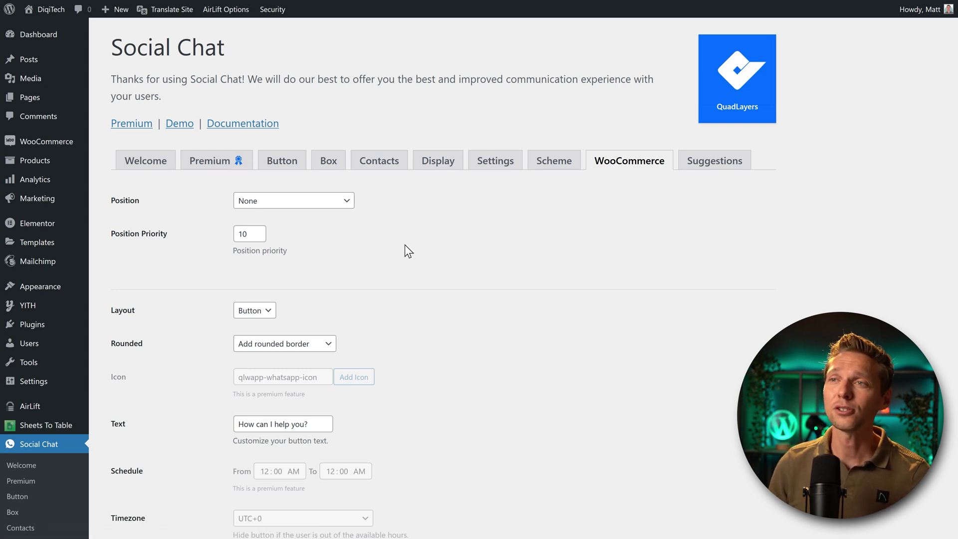
click(329, 202)
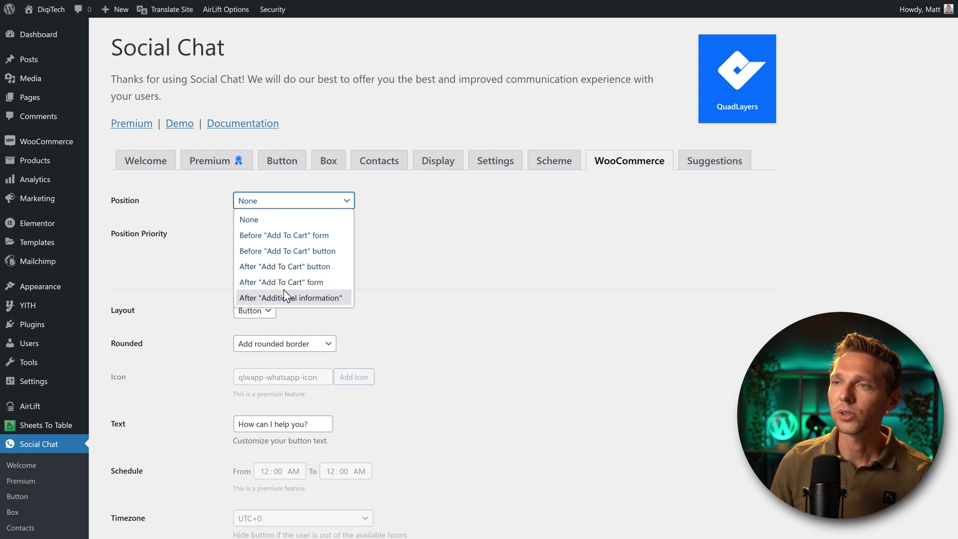
click(296, 285)
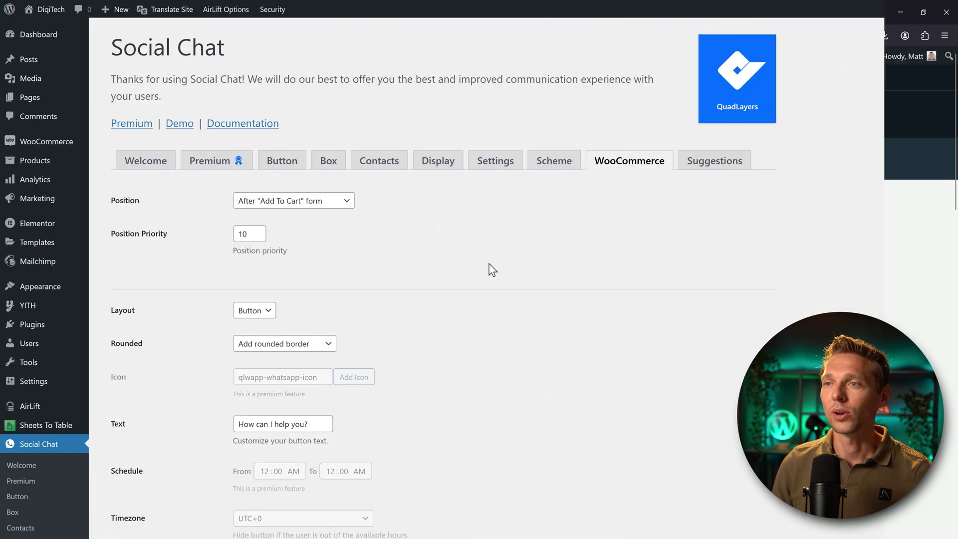
Paste a prompt about product questions in as the WooCommerce button text.
middle_click(489, 263)
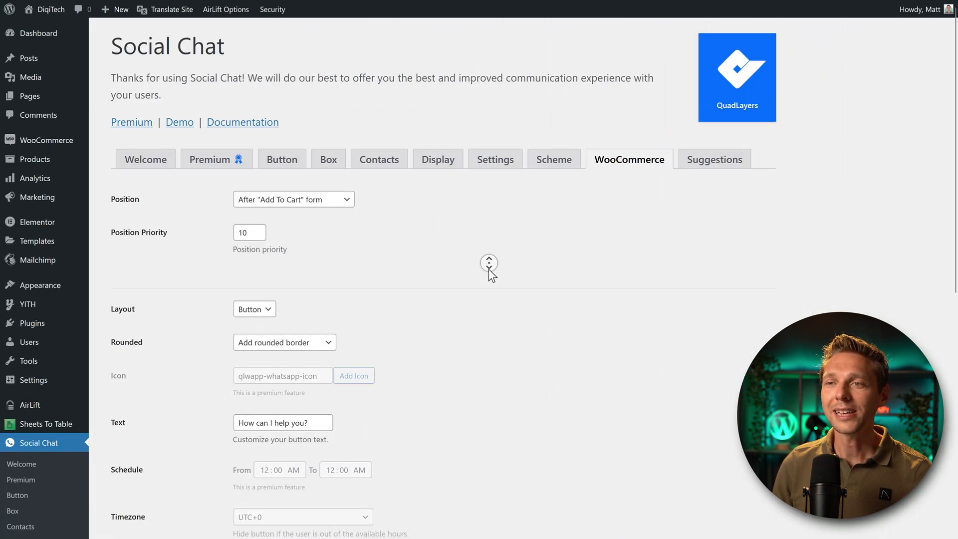
middle_click(486, 277)
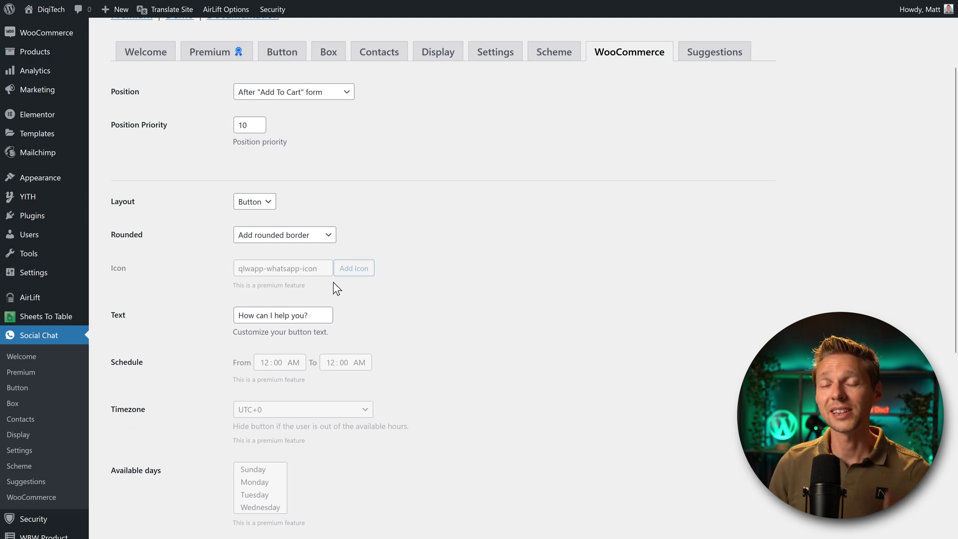
drag(315, 316, 239, 336)
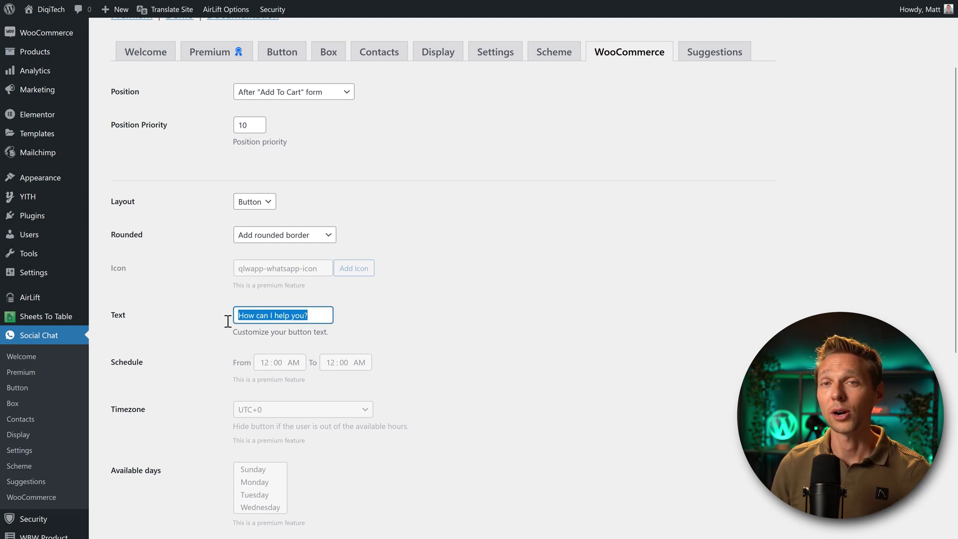
key(ctrl+v)
middle_click(445, 221)
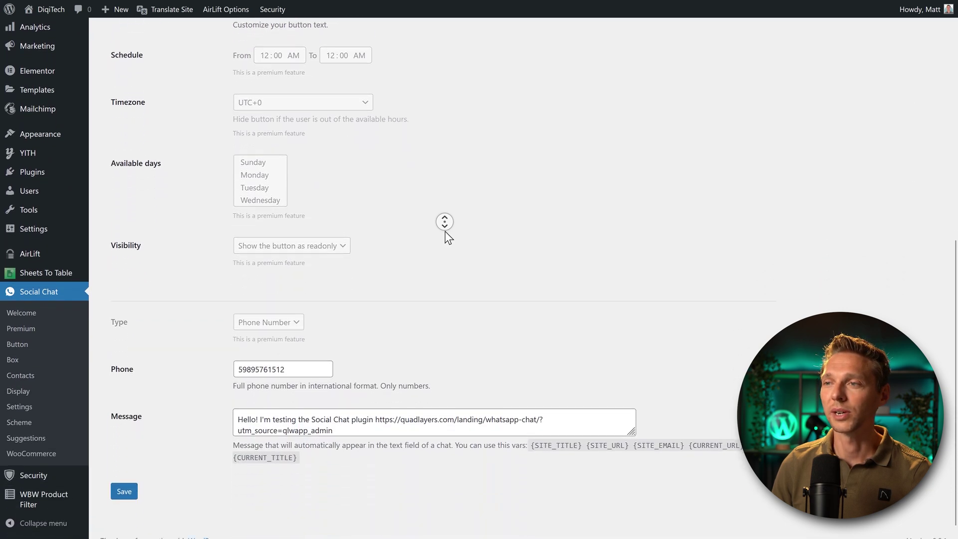
click(447, 237)
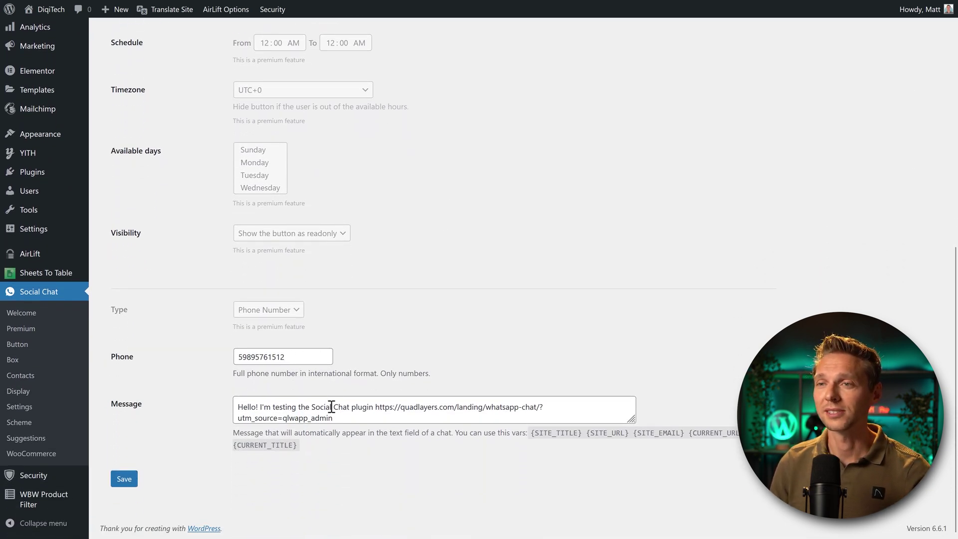
Review the prefilled Message and its supported variables like {CURRENT_TITLE}.
drag(357, 416, 227, 402)
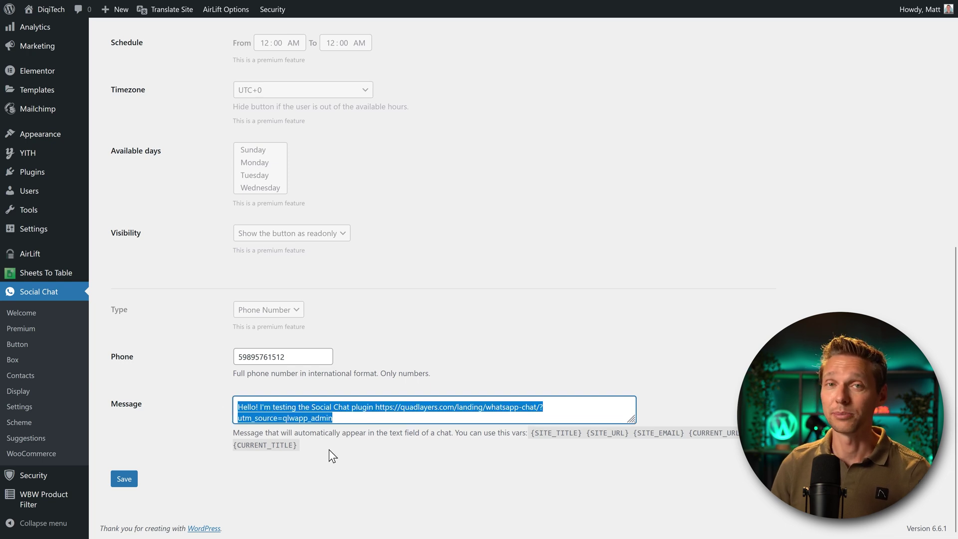
click(273, 436)
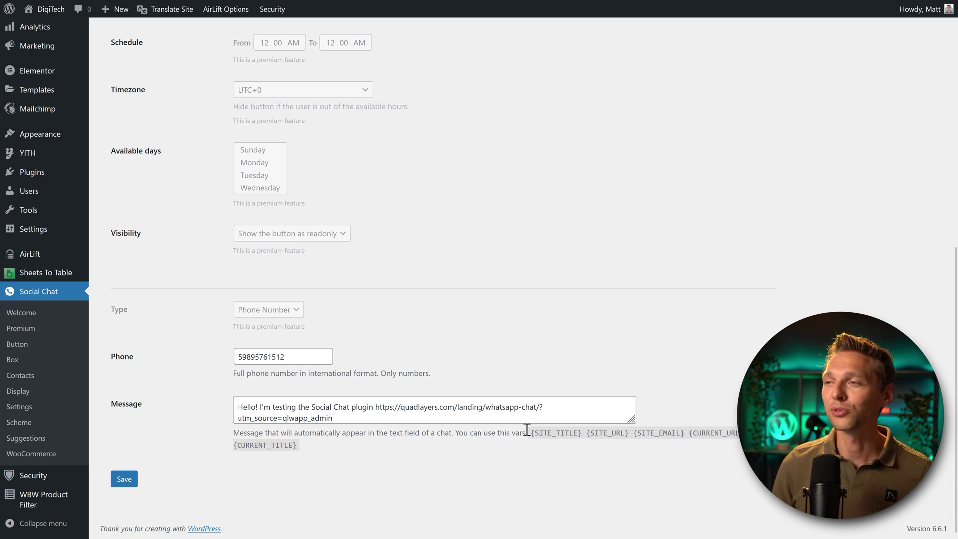
drag(530, 432, 541, 460)
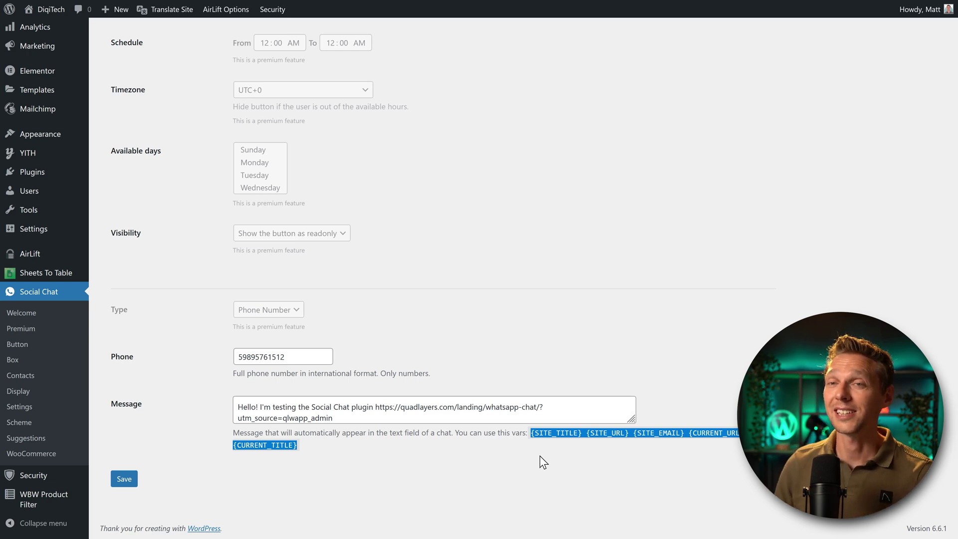
Replace the Message text with the copied {CURRENT_URL} variable.
click(603, 450)
drag(687, 434, 720, 434)
right_click(735, 434)
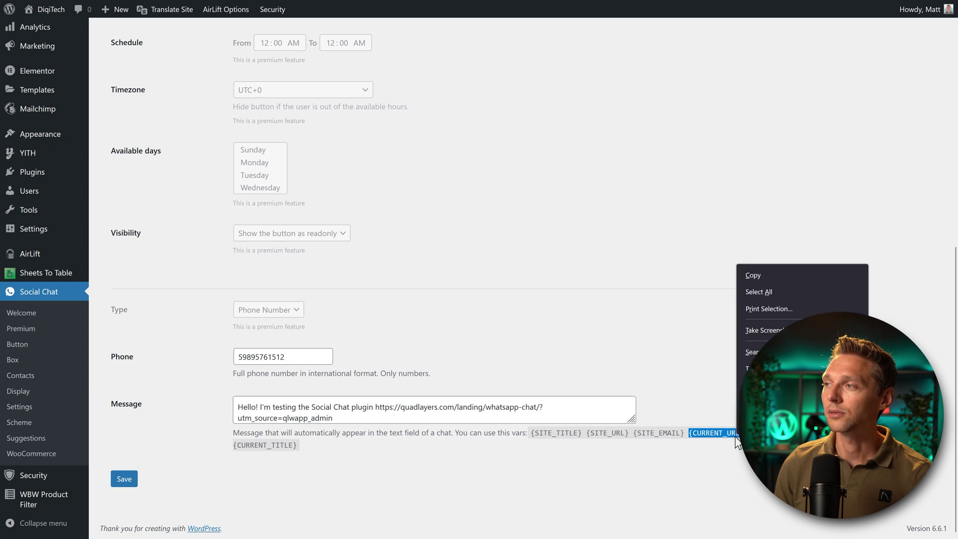
click(757, 269)
drag(347, 418, 237, 405)
text(Hi there, can you help me, I have a question about t)
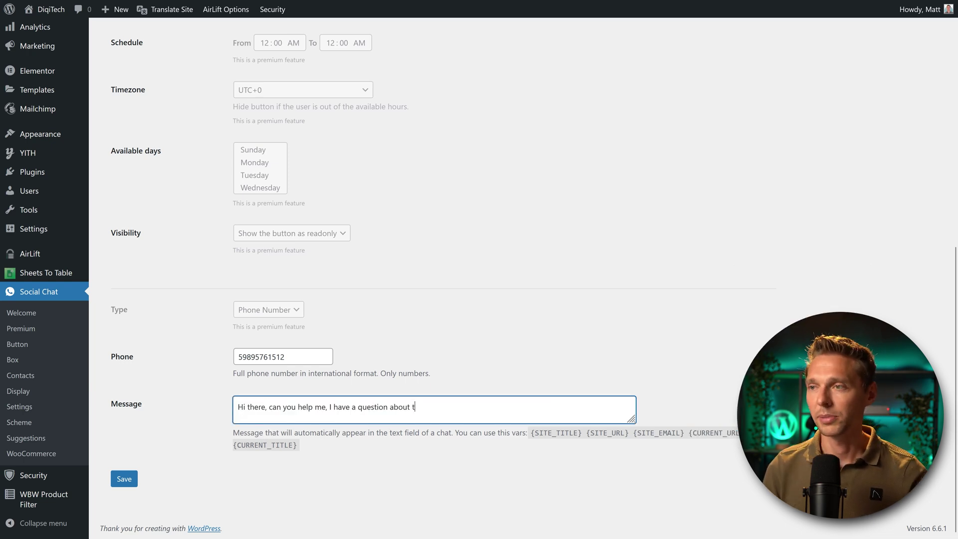
text(his product:)
key(ctrl+v)
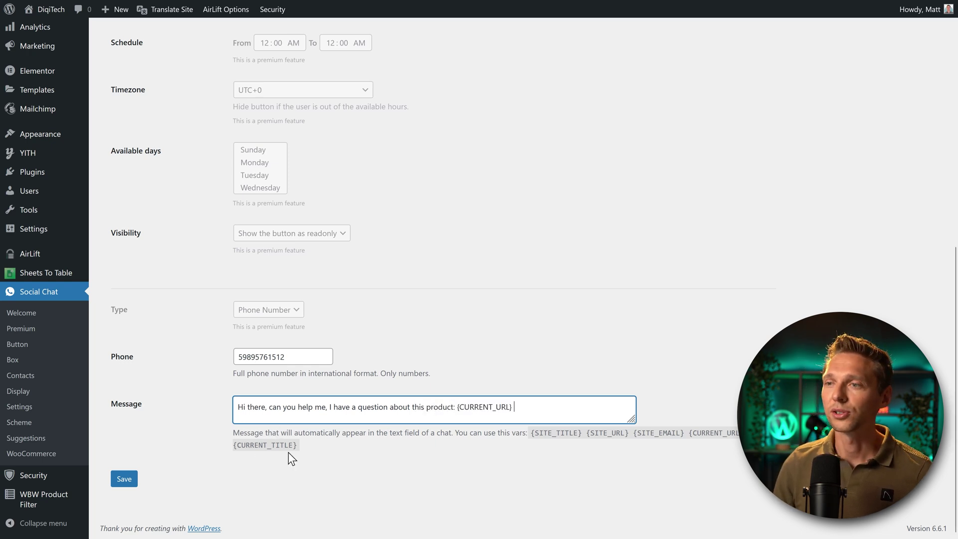
Insert {CURRENT_TITLE} before {CURRENT_URL} in the message and save the settings.
drag(298, 447, 234, 446)
right_click(261, 445)
click(285, 284)
click(458, 409)
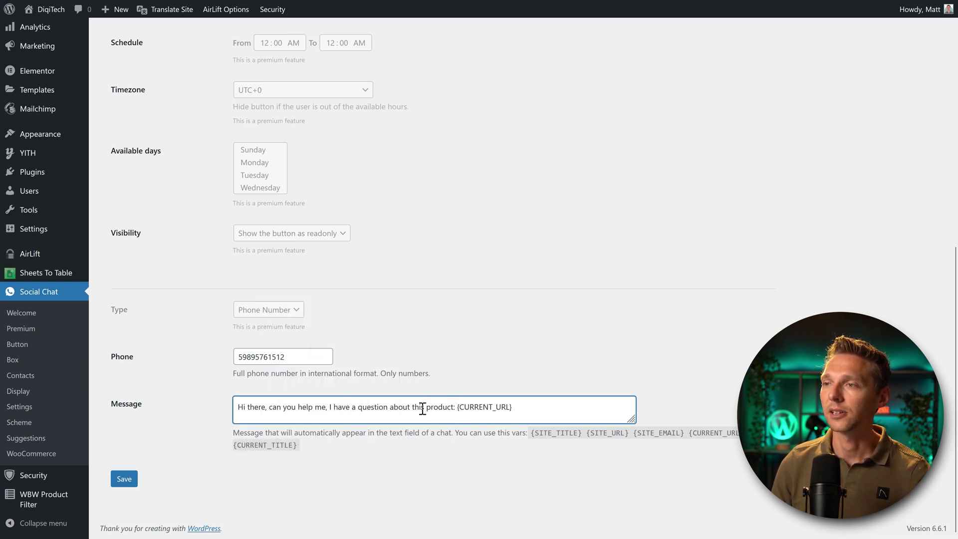
key(ctrl+v)
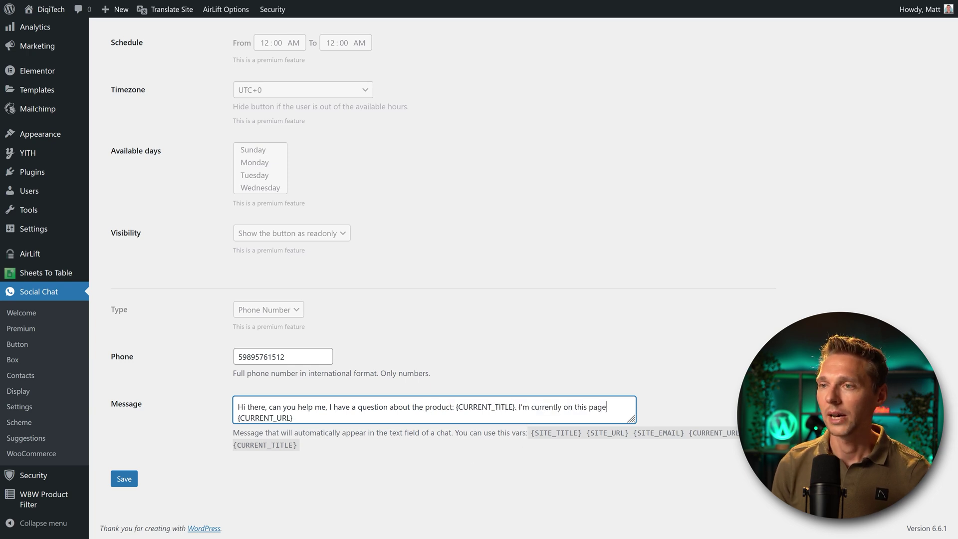
click(125, 479)
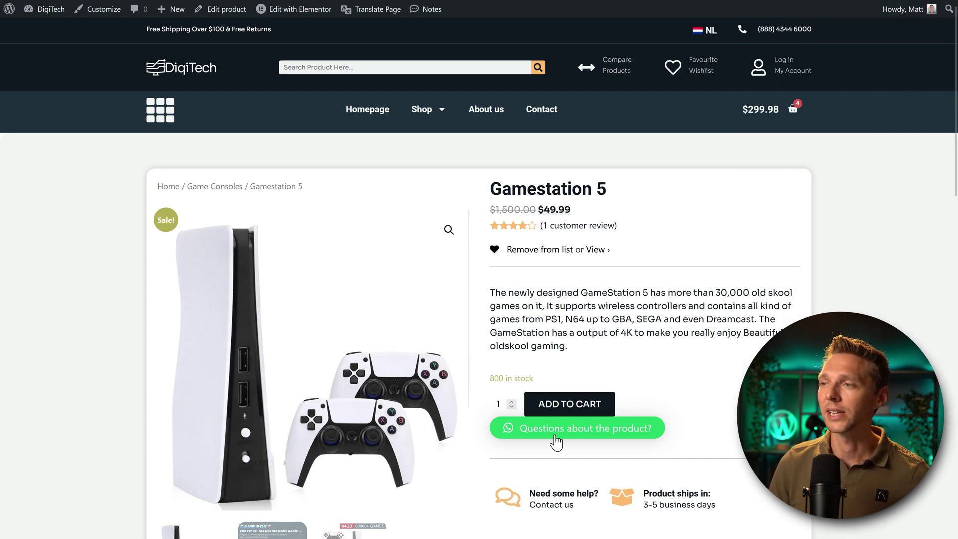
Start the product WhatsApp chat and confirm the message names Gamestation 5 / DigiTech.
click(555, 441)
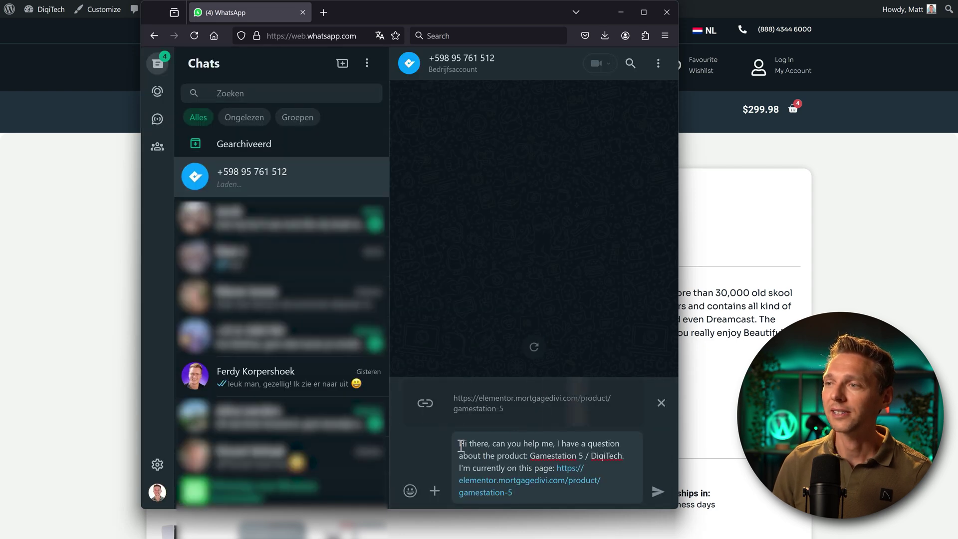
mouse_move(461, 447)
mouse_down()
mouse_move(584, 455)
mouse_move(584, 468)
mouse_up()
click(538, 454)
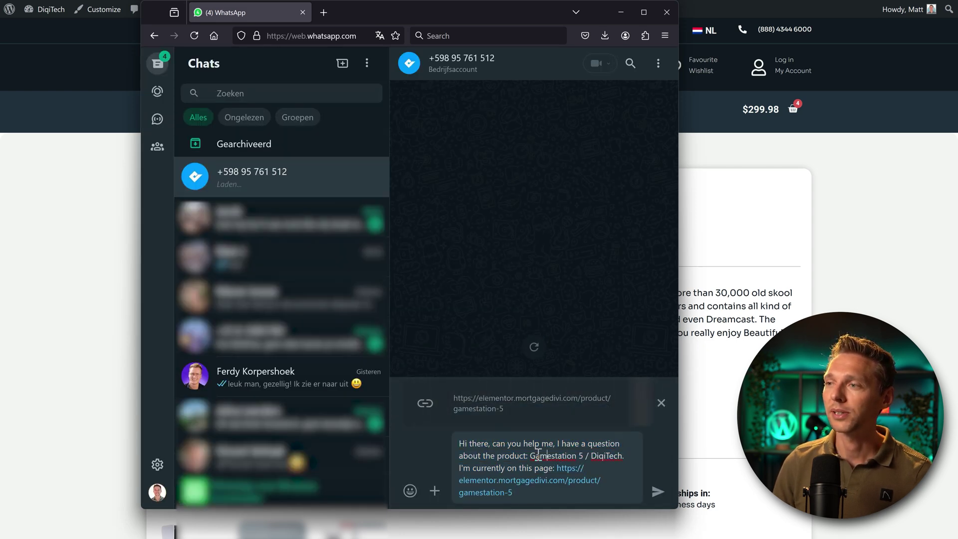
drag(530, 455, 615, 457)
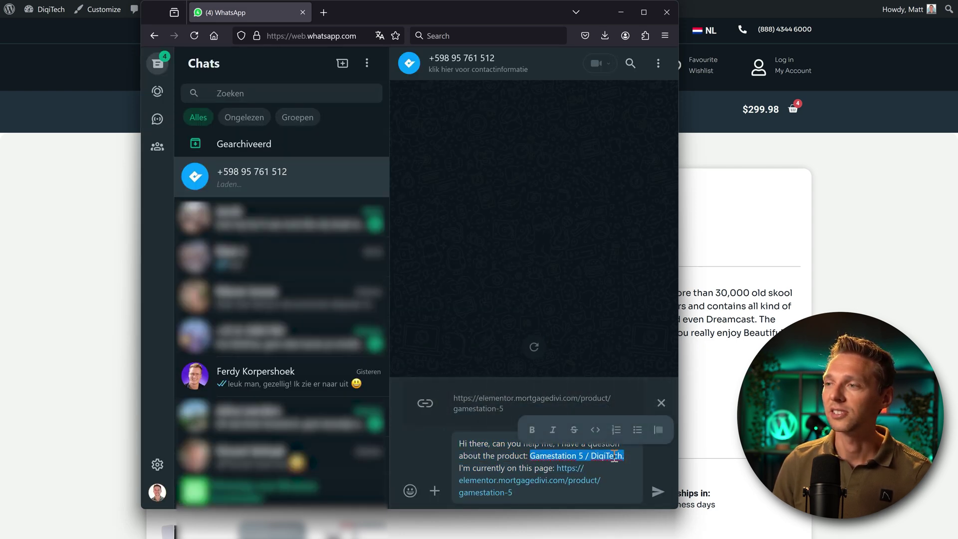
click(615, 457)
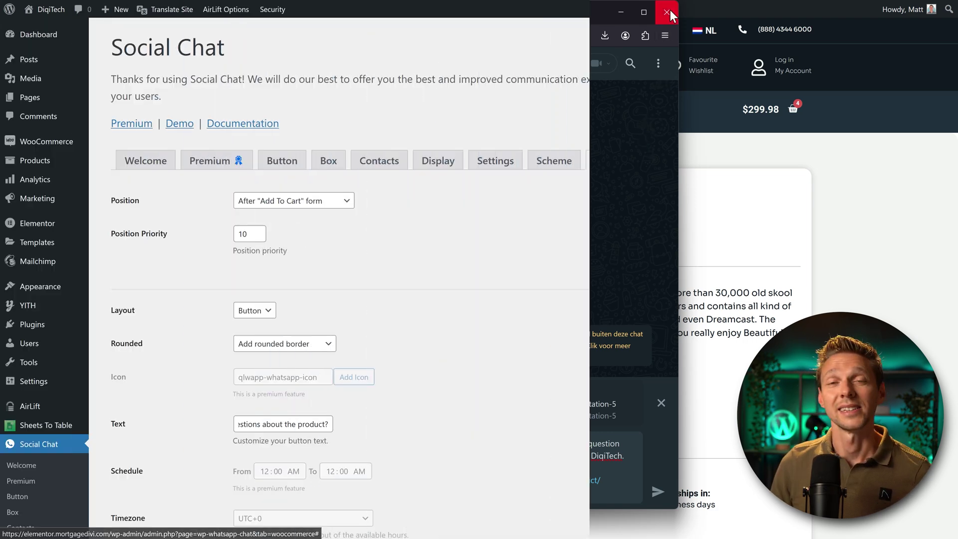
Close WhatsApp, browse the Suggestions list of QuadLayers plugins, and open Premium.
click(668, 12)
click(715, 160)
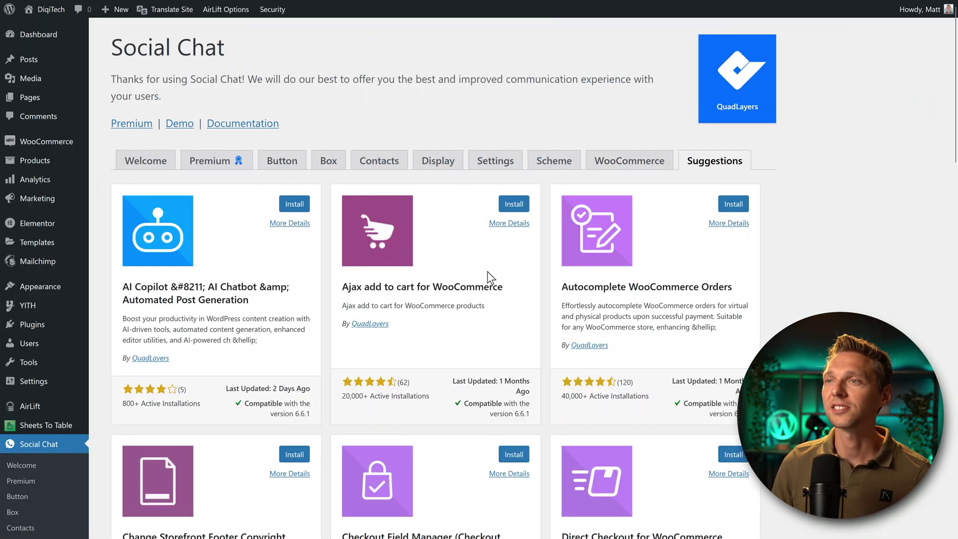
middle_click(816, 208)
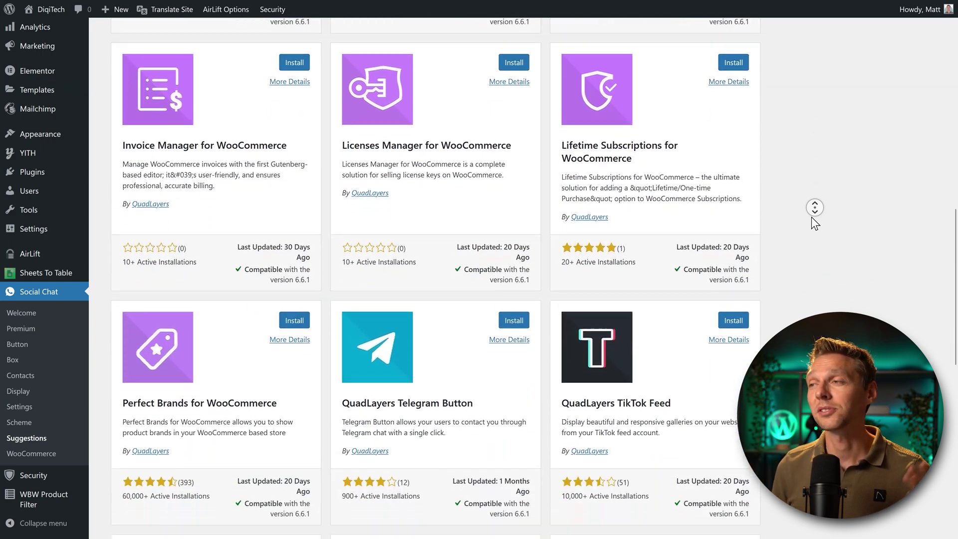
middle_click(796, 220)
scroll(787, 270, up, 7)
scroll(781, 284, up, 5)
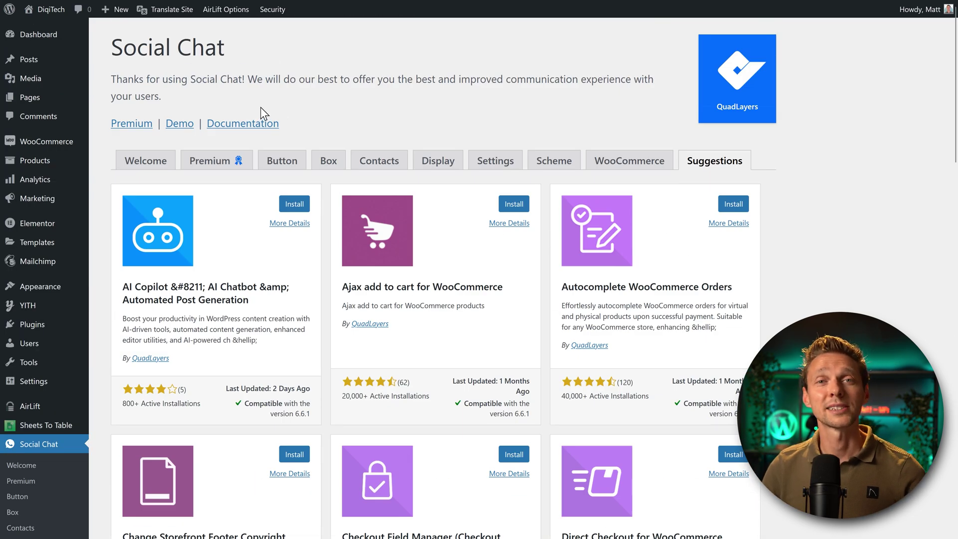
click(220, 162)
scroll(374, 120, down, 2)
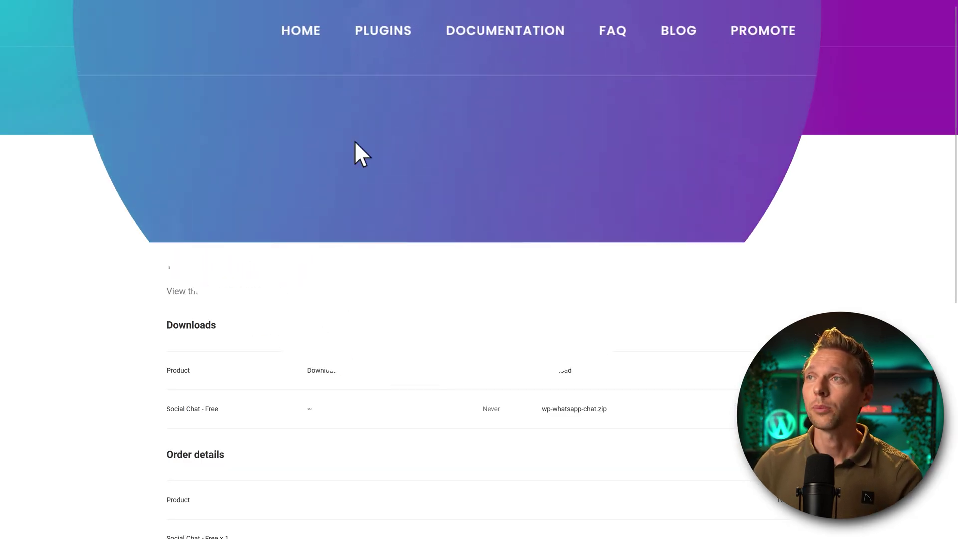
Compare Lifetime and Annual WhatsApp Chat pricing, then buy the Agency plan.
mouse_move(380, 32)
click(417, 277)
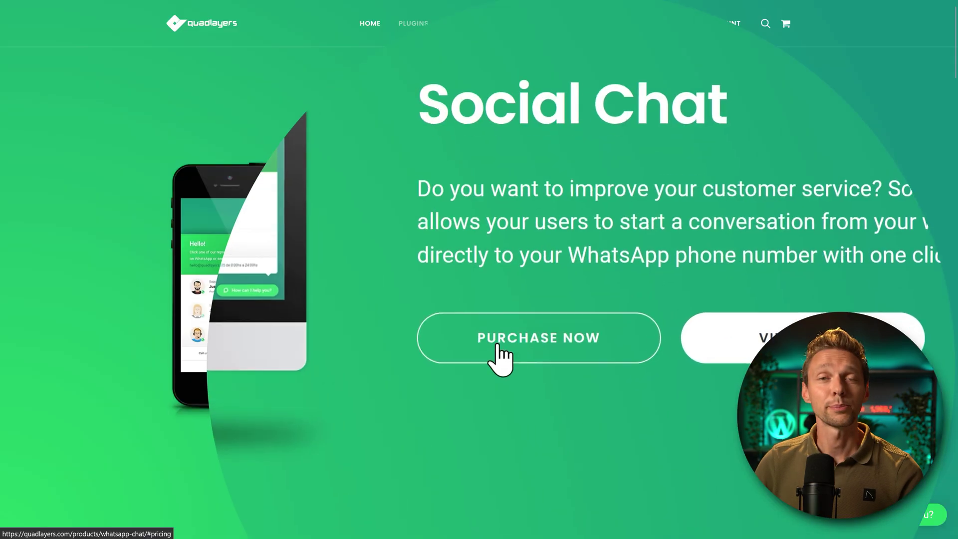
click(500, 347)
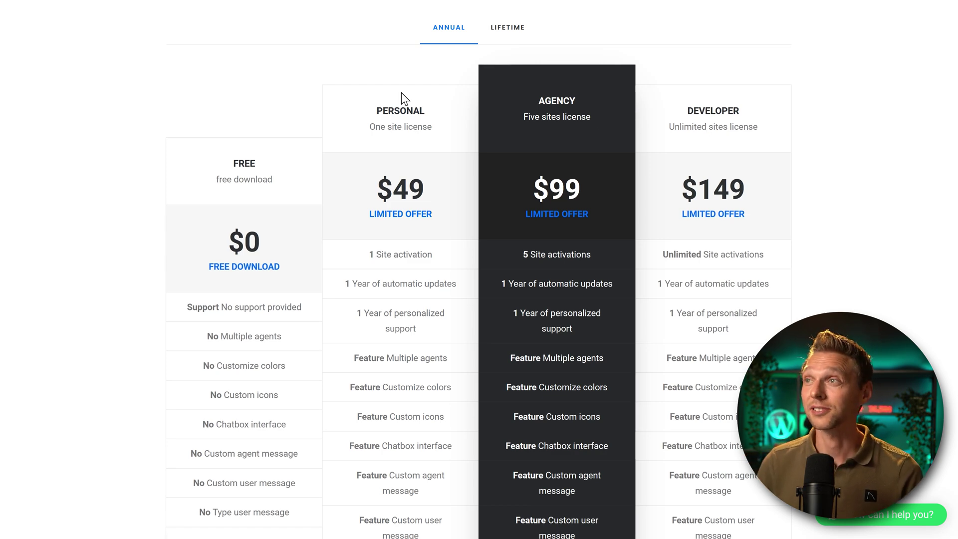
click(499, 34)
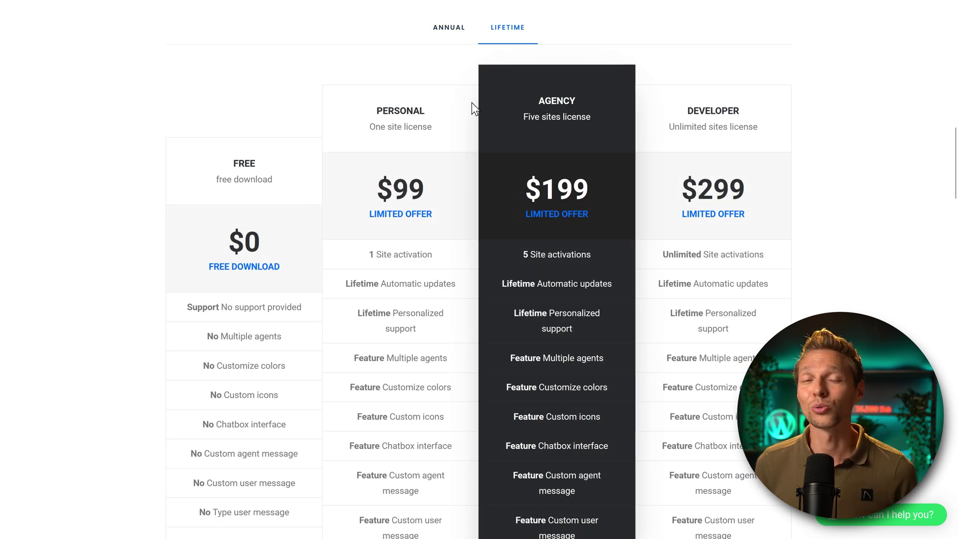
click(449, 29)
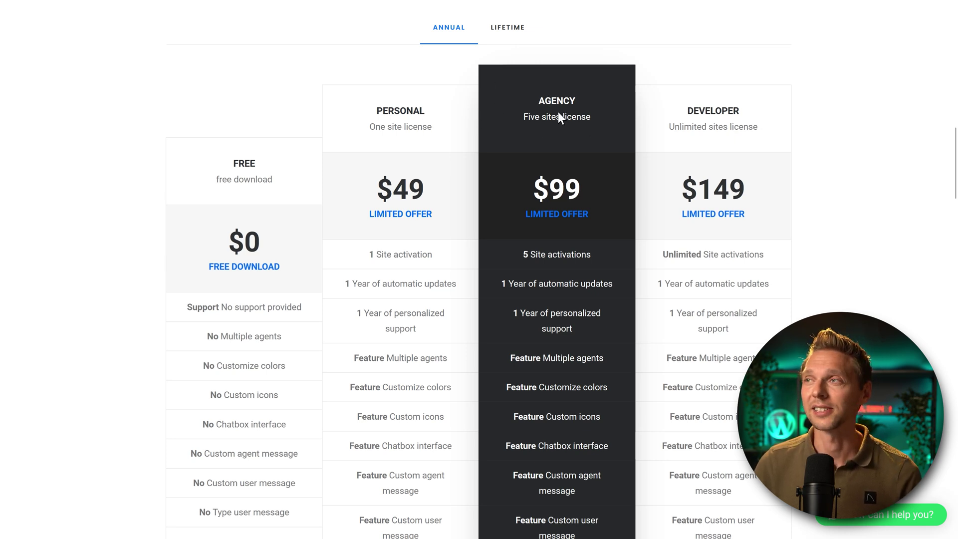
scroll(558, 127, down, 3)
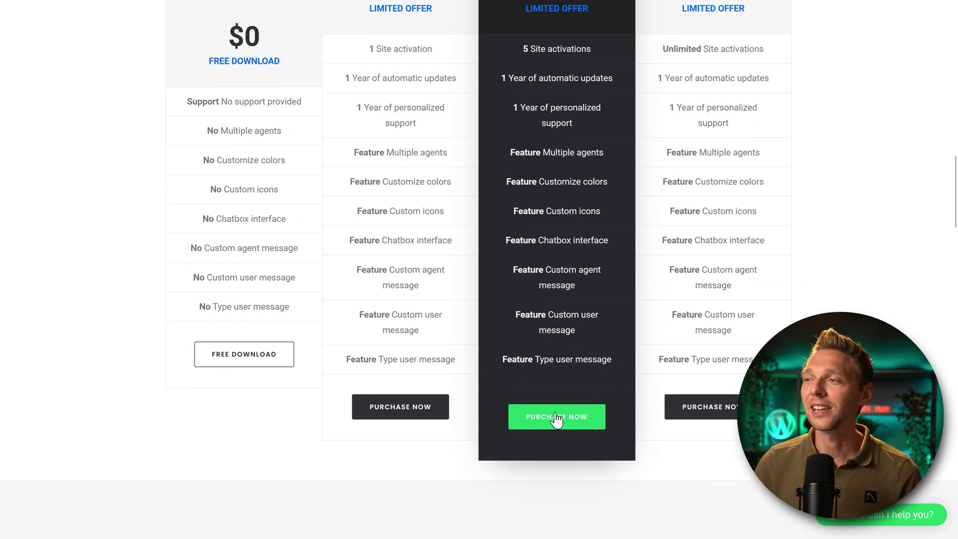
click(564, 422)
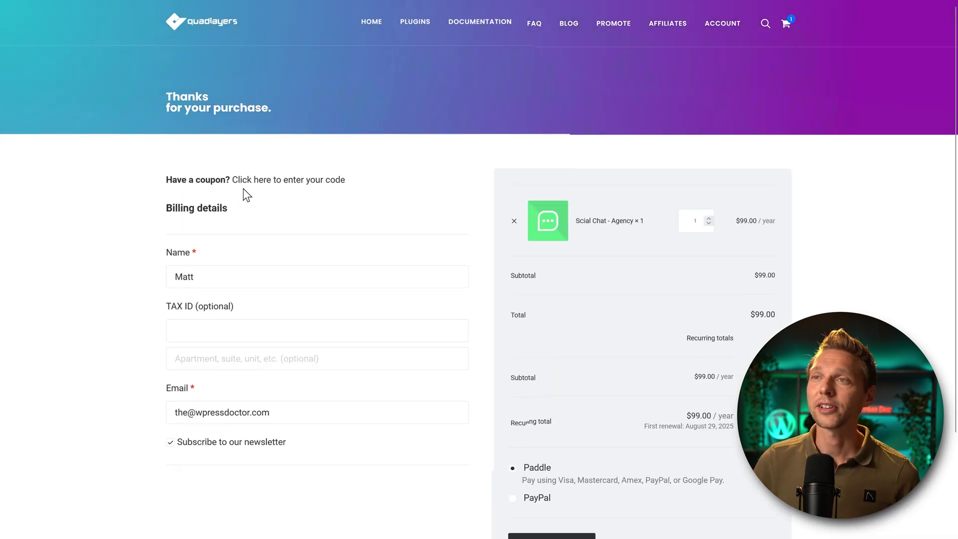
Apply a discount coupon for an $89.10 total and pay with PayPal.
click(310, 177)
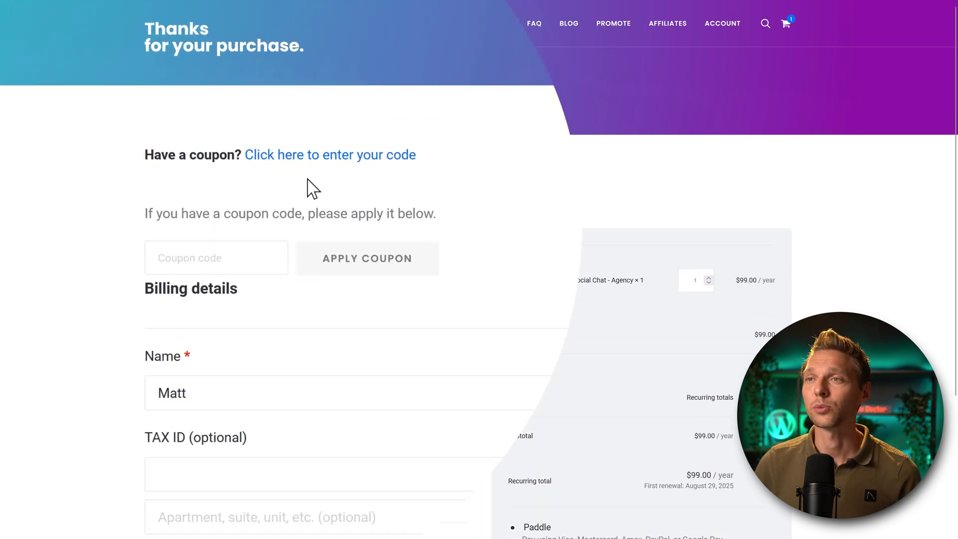
text(matt_socialchat10)
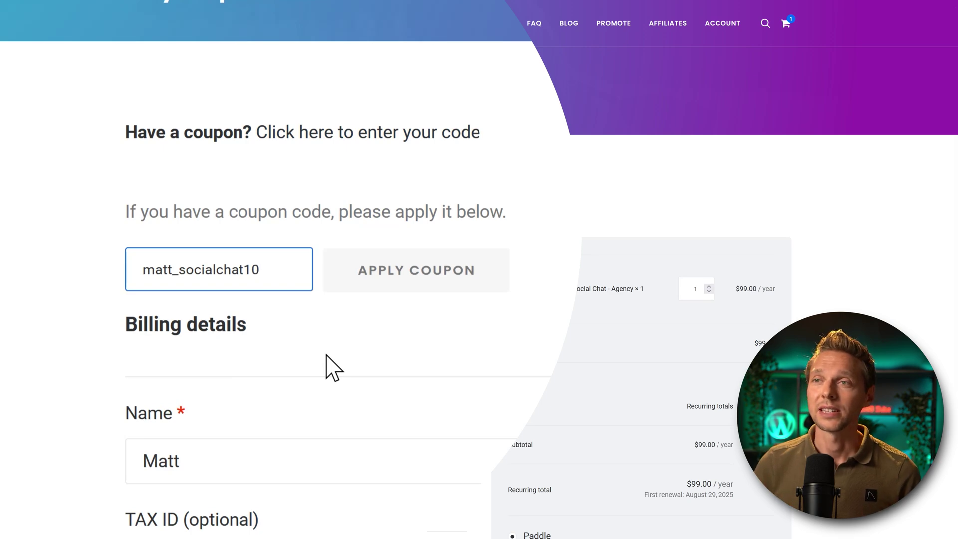
click(393, 291)
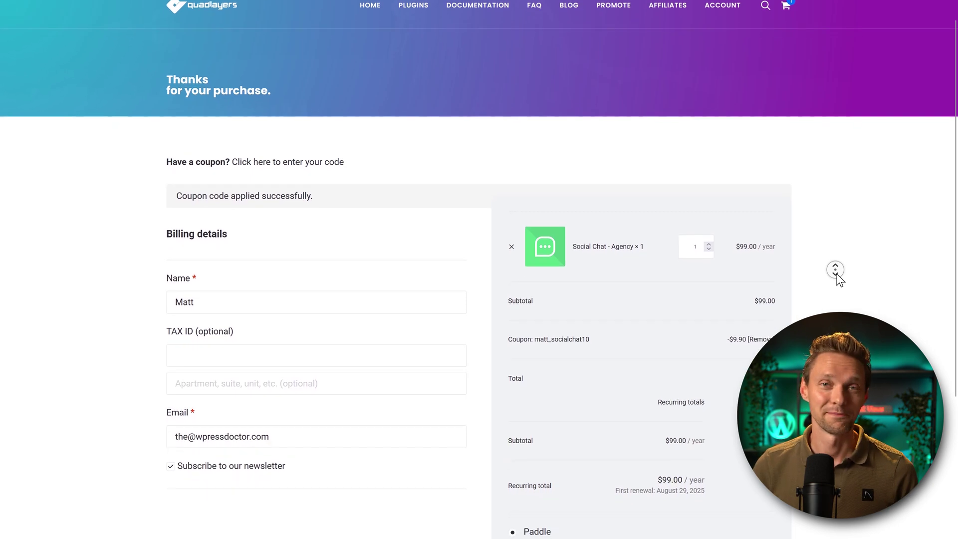
middle_click(840, 279)
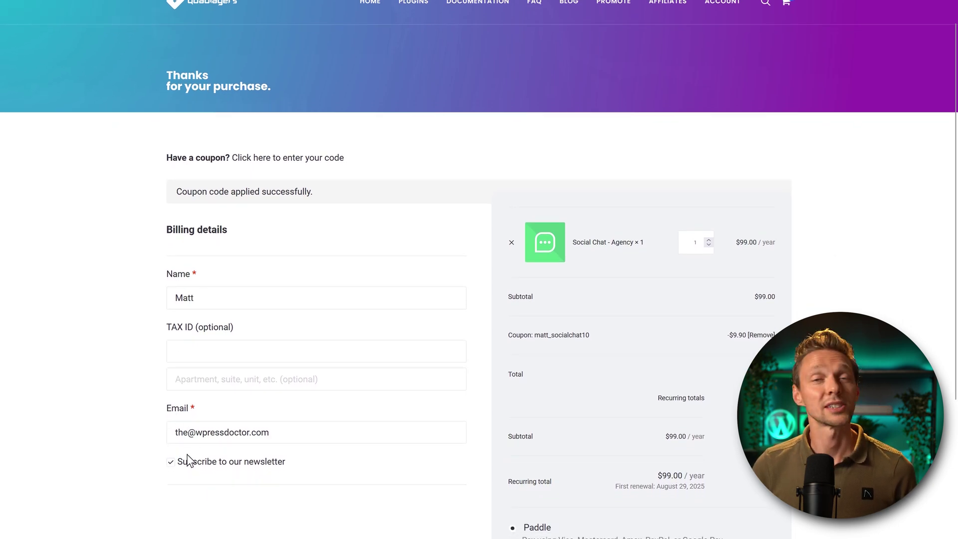
middle_click(510, 373)
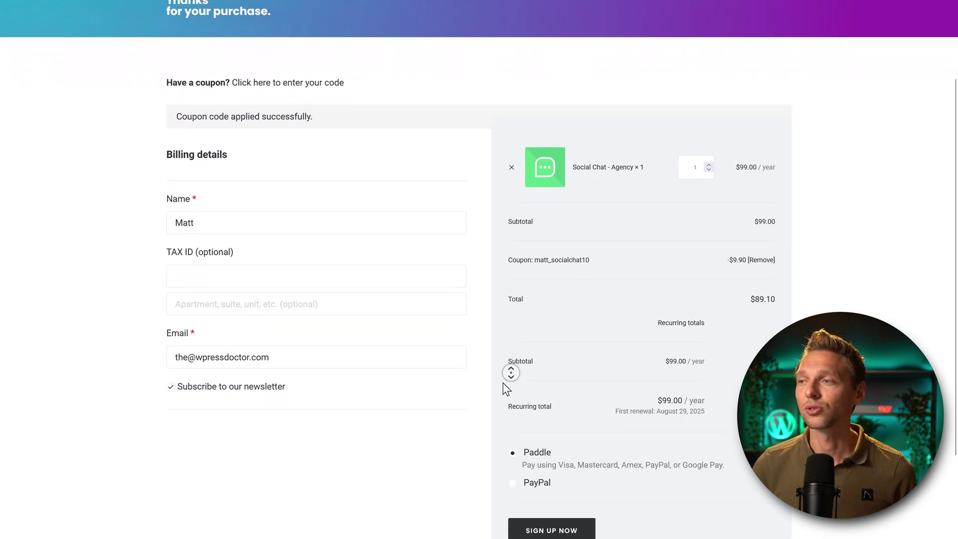
middle_click(525, 363)
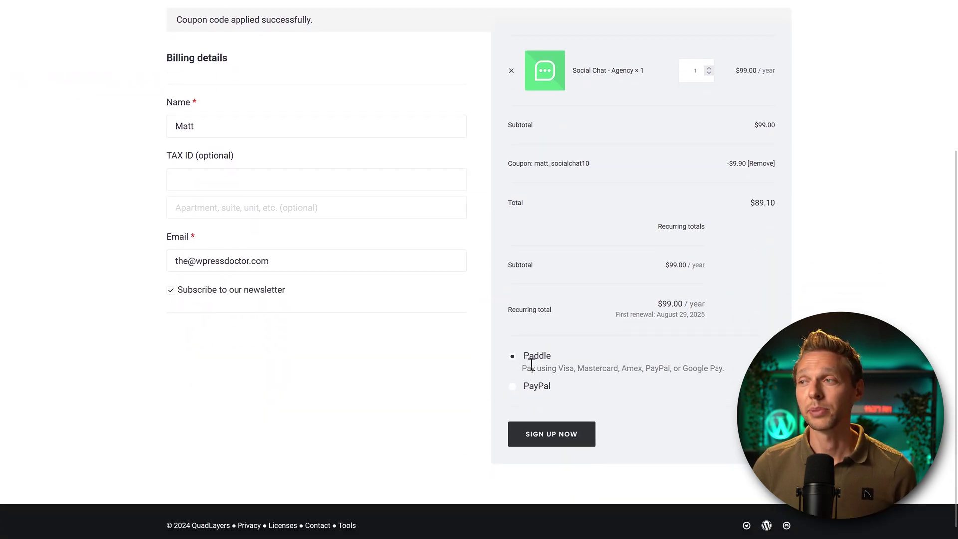
click(511, 387)
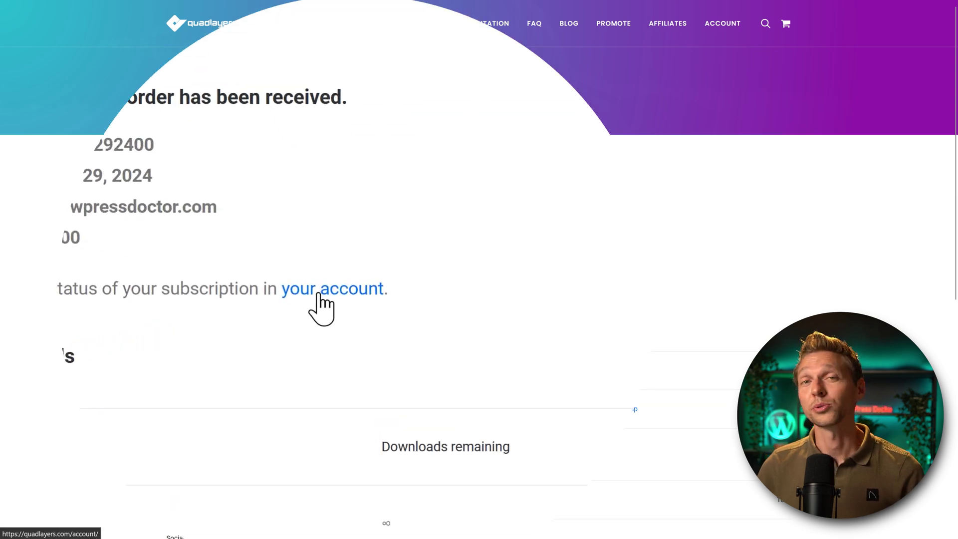
Copy the Social Chat - Lifetime Personal license key from the QuadLayers Licenses table.
click(320, 294)
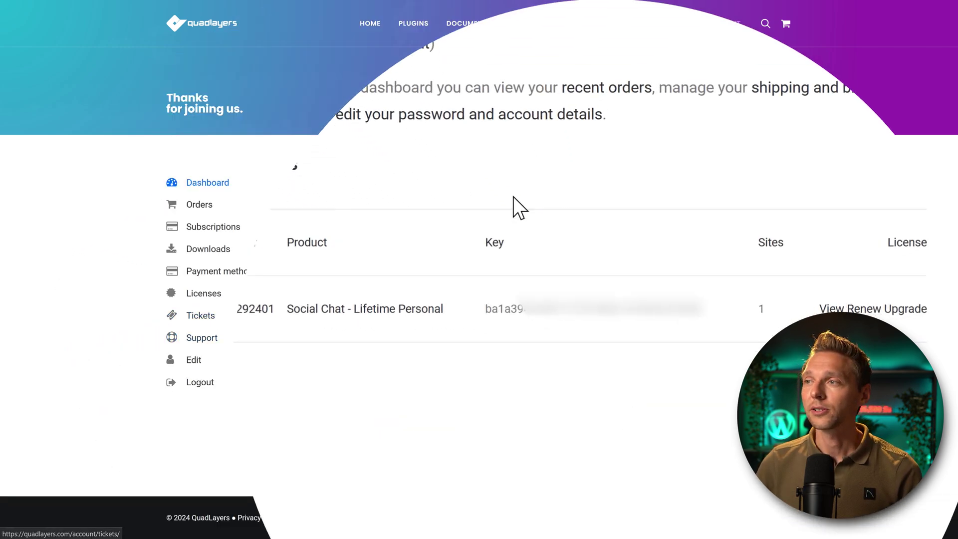
double_click(551, 299)
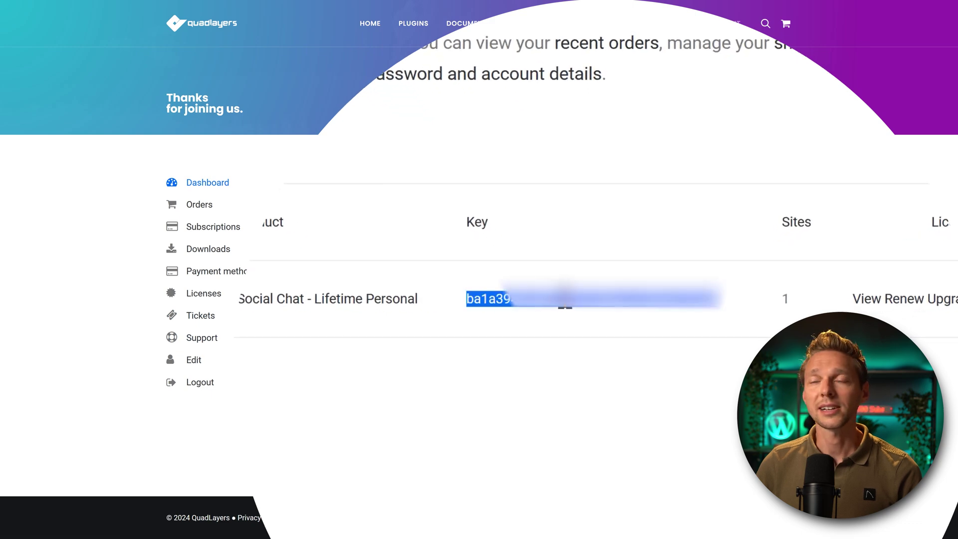
right_click(564, 302)
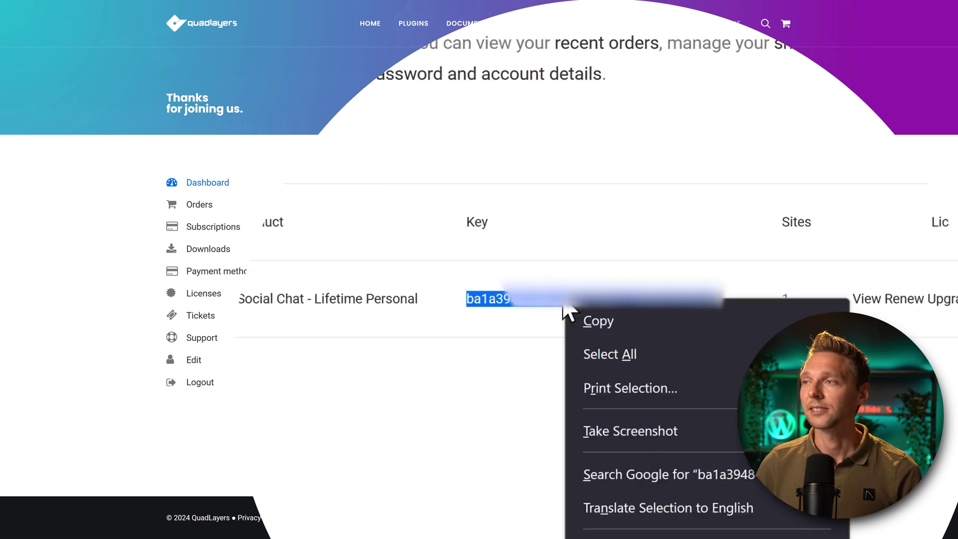
click(596, 321)
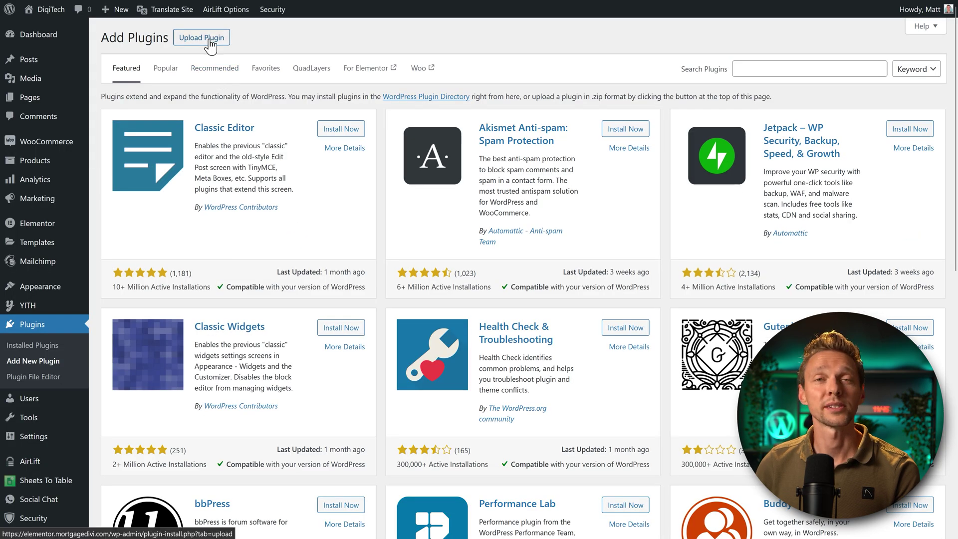
Upload the wp-whatsapp-chat-pro zip as a new plugin, install it and activate it.
click(209, 43)
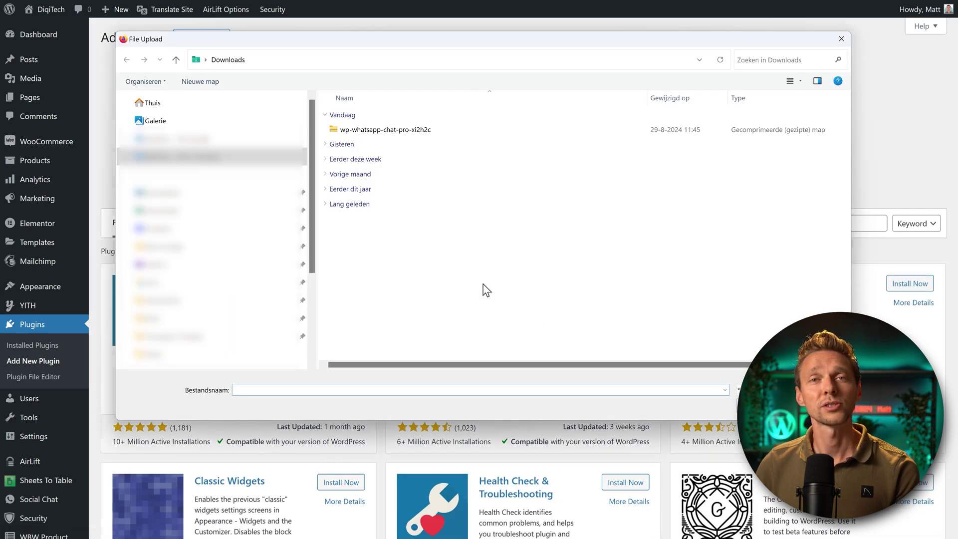
click(391, 130)
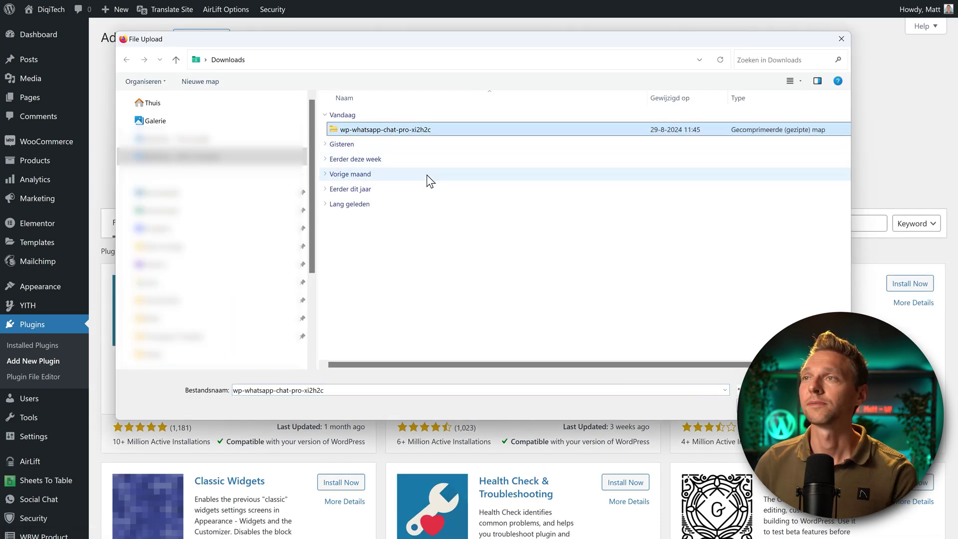
key(Return)
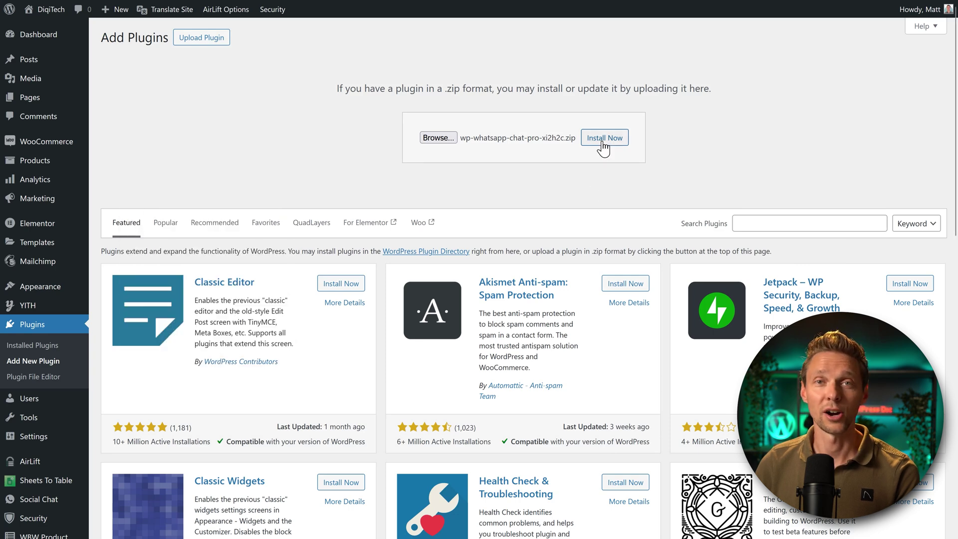
click(603, 142)
click(148, 140)
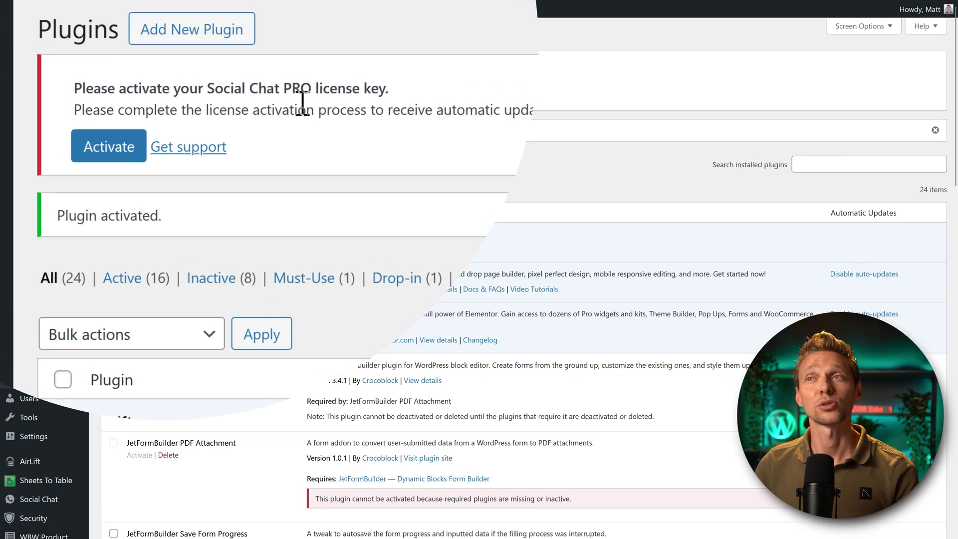
Paste the copied key into the Social Chat PRO license form and save it.
click(117, 153)
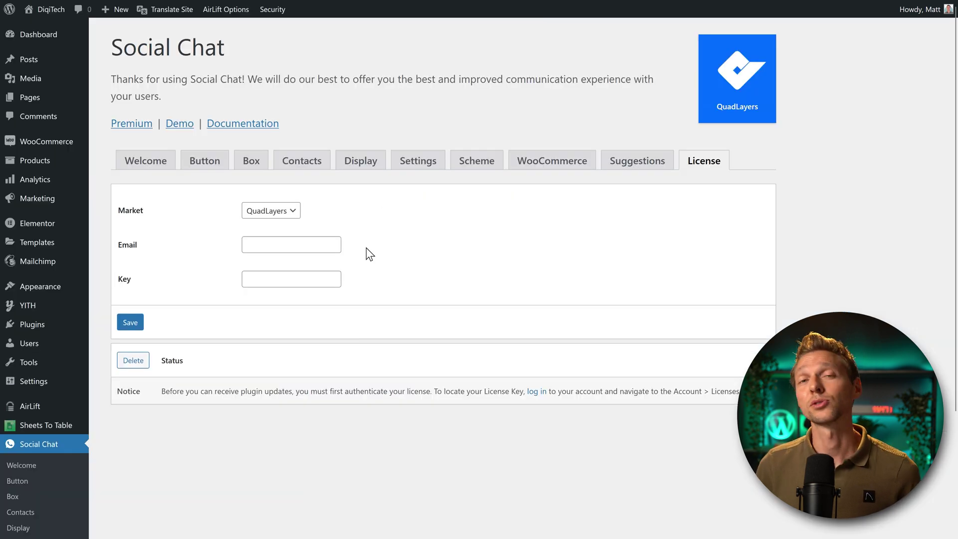
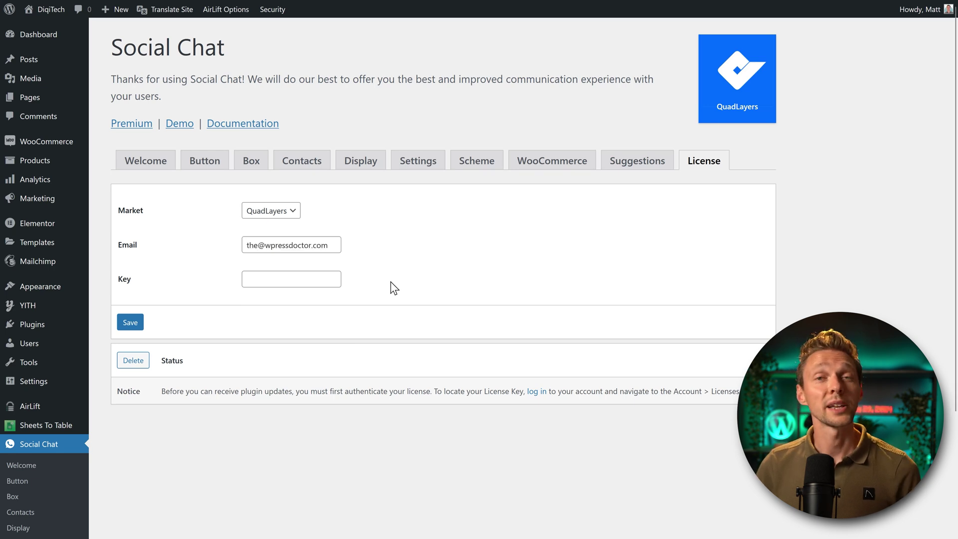
click(273, 279)
right_click(274, 279)
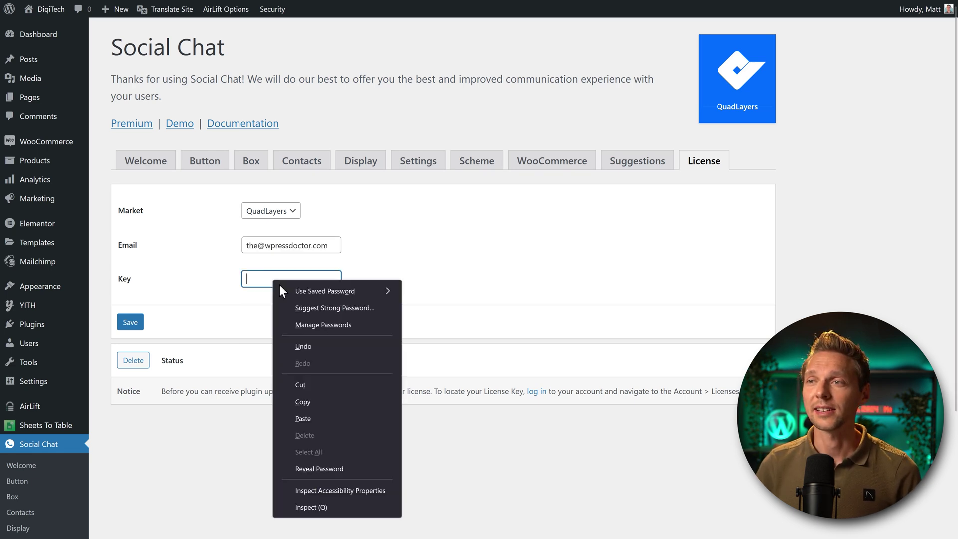
click(320, 415)
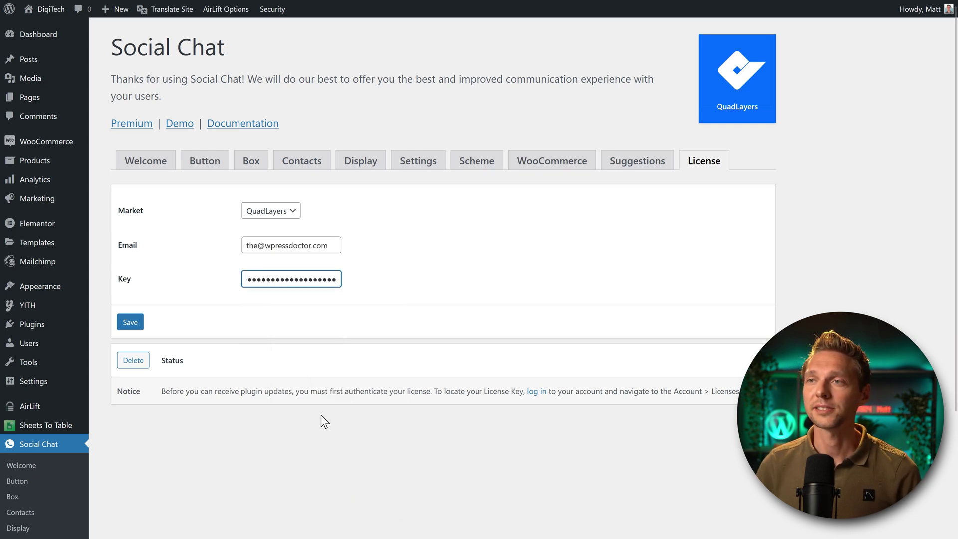
click(132, 327)
middle_click(332, 331)
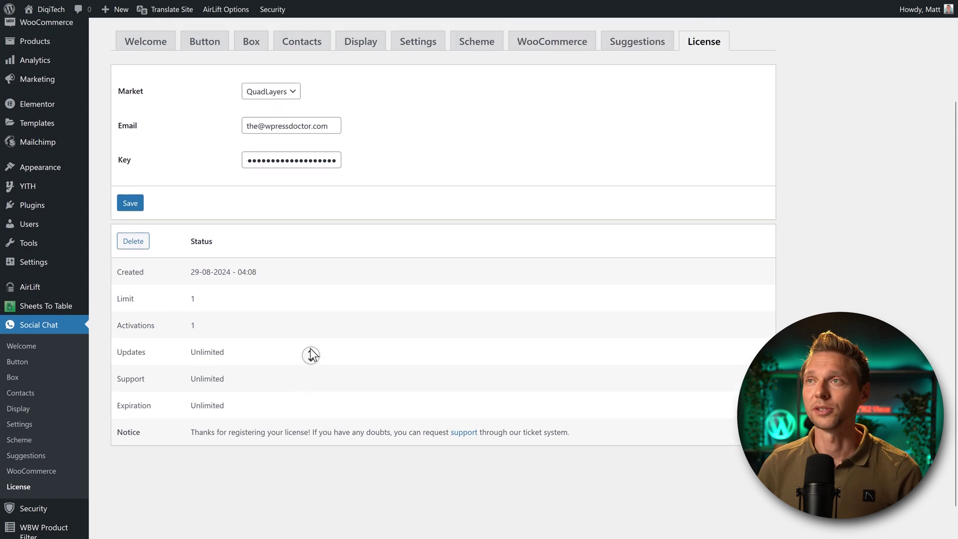
scroll(311, 355, up, 2)
Give the chat button the Bounce animation with an animation delay of 5.
click(209, 166)
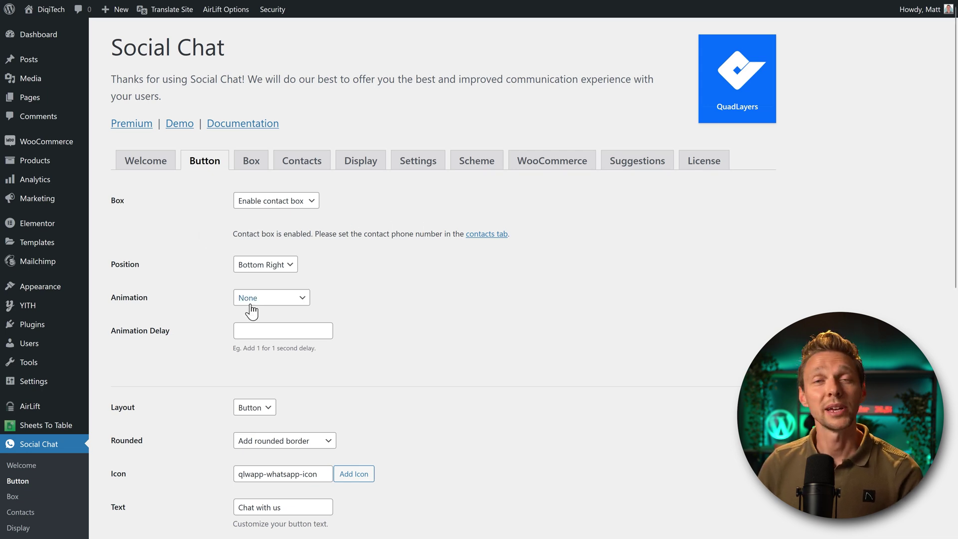
click(271, 303)
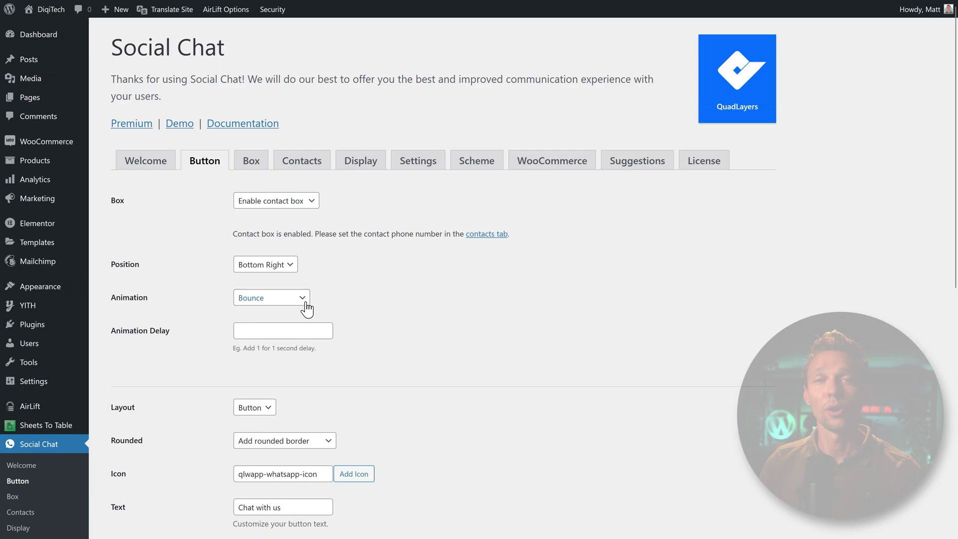
click(296, 298)
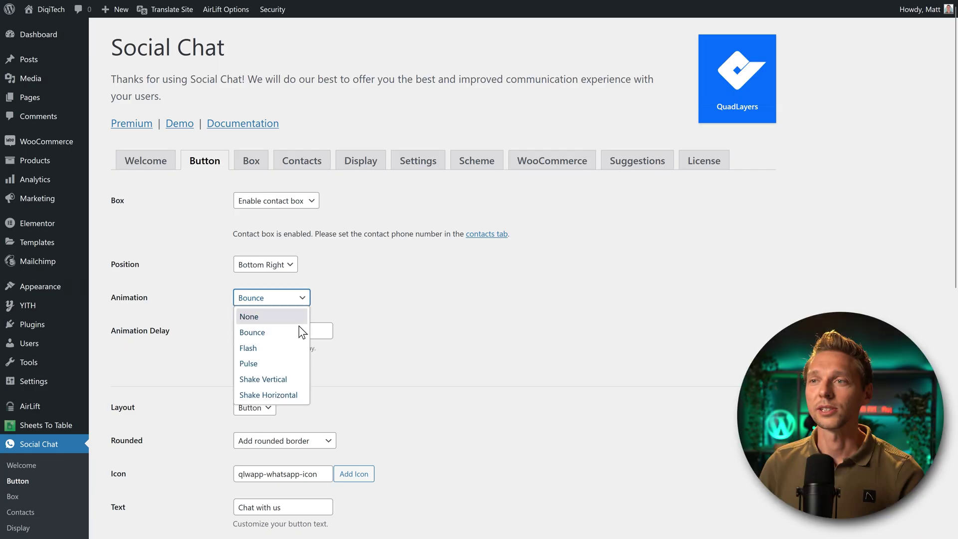
click(287, 348)
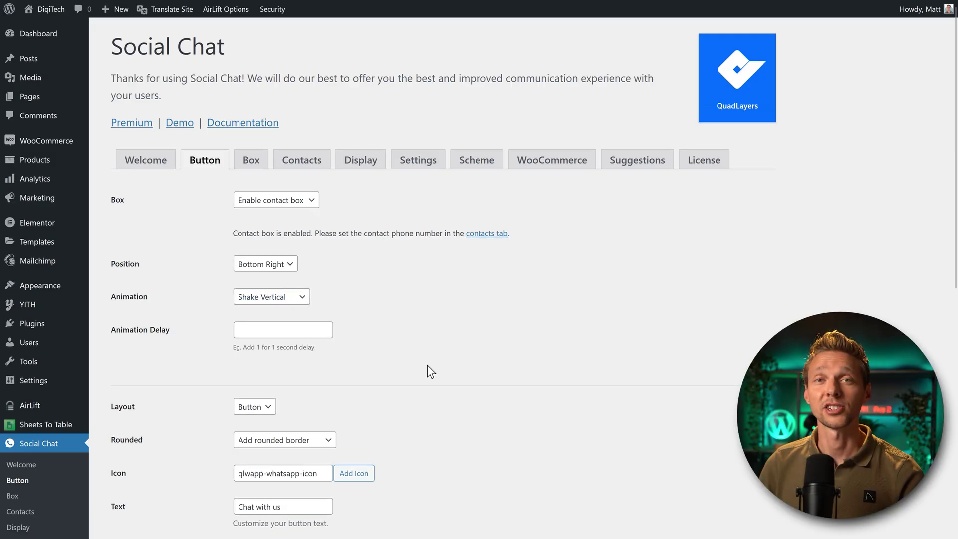
scroll(428, 365, down, 6)
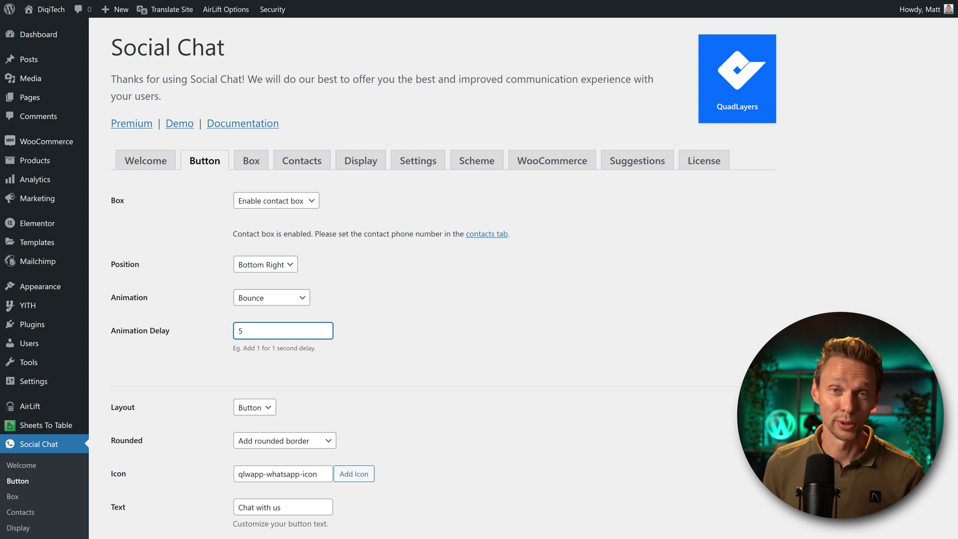
Swap the default chat button icon for the qlwf-whatsapp icon and save.
middle_click(430, 270)
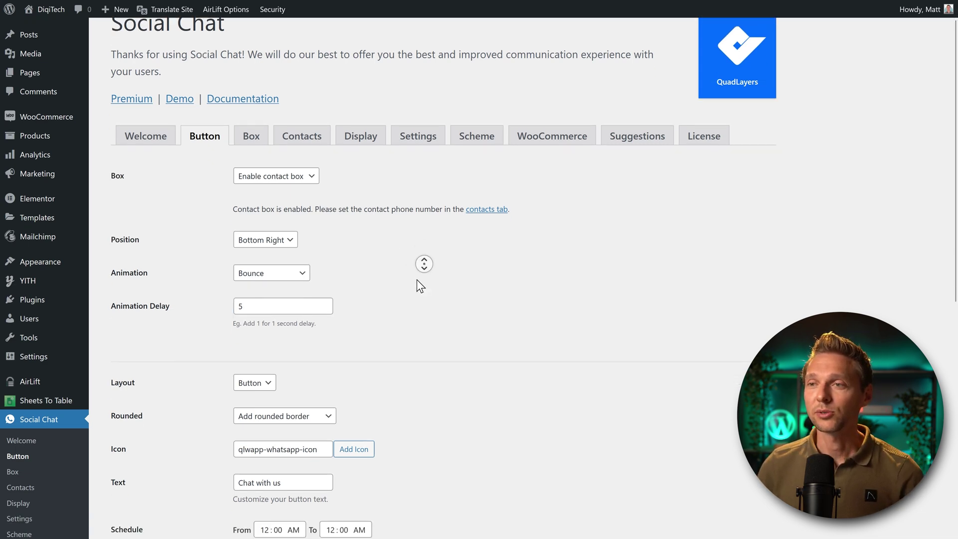
middle_click(417, 279)
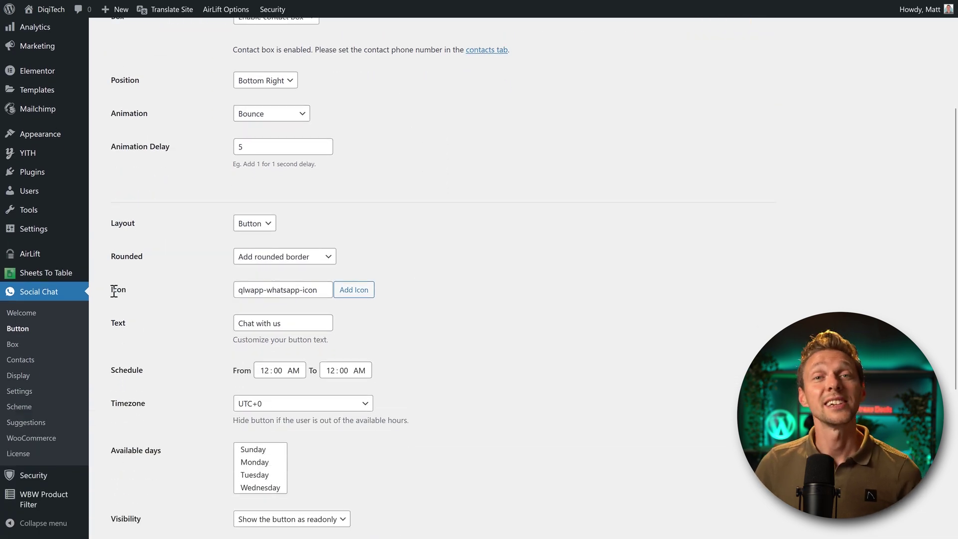
click(357, 298)
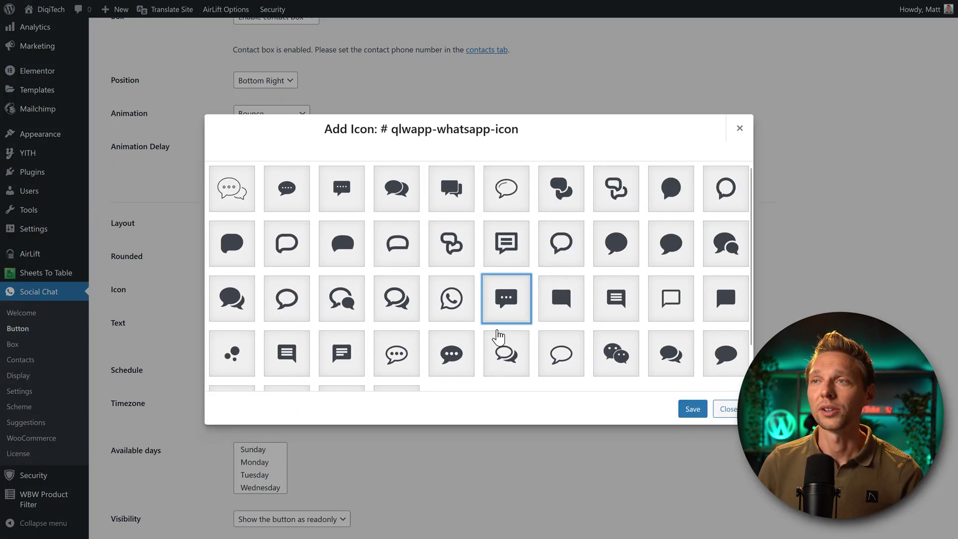
click(452, 298)
scroll(451, 298, down, 1)
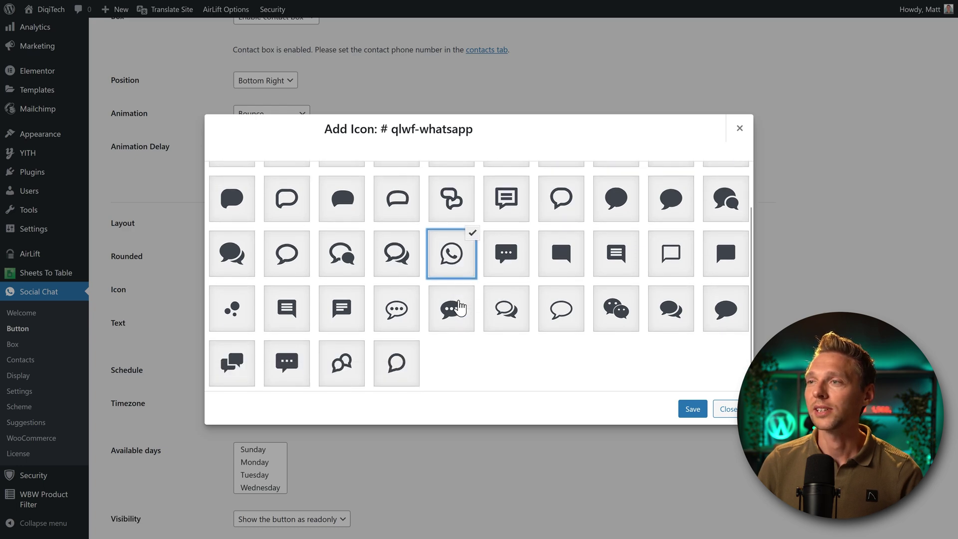
click(687, 407)
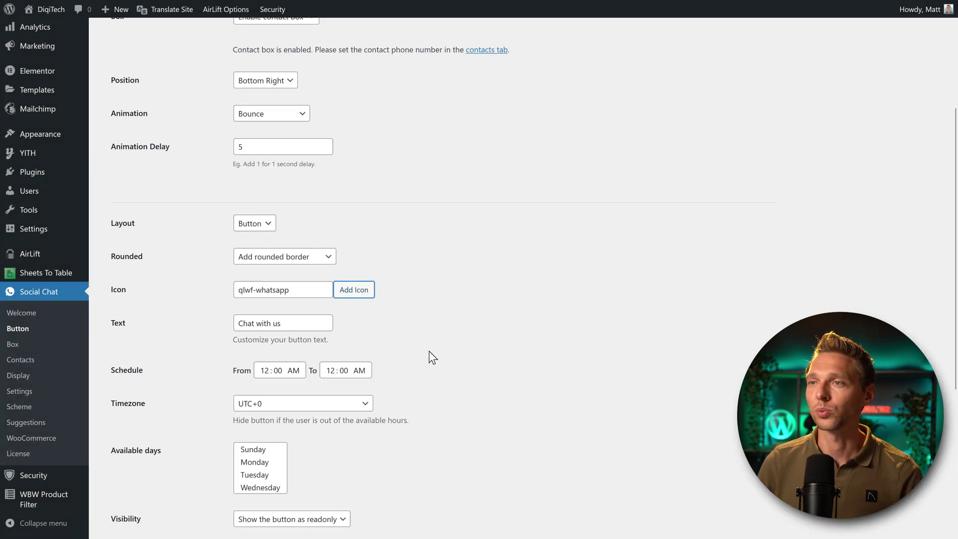
Set the button schedule to 9 AM–4 PM in the Europe/Amsterdam timezone.
middle_click(405, 321)
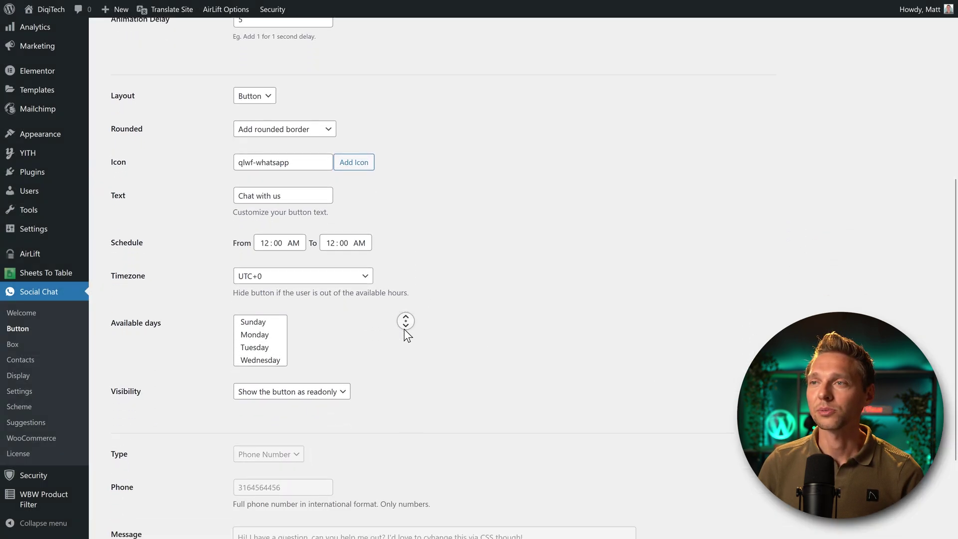
middle_click(404, 328)
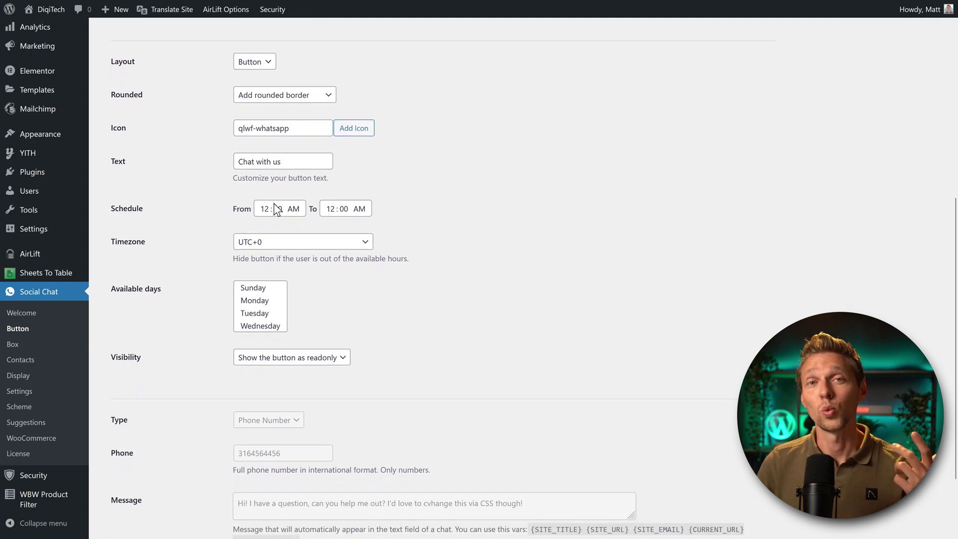
scroll(308, 349, up, 1)
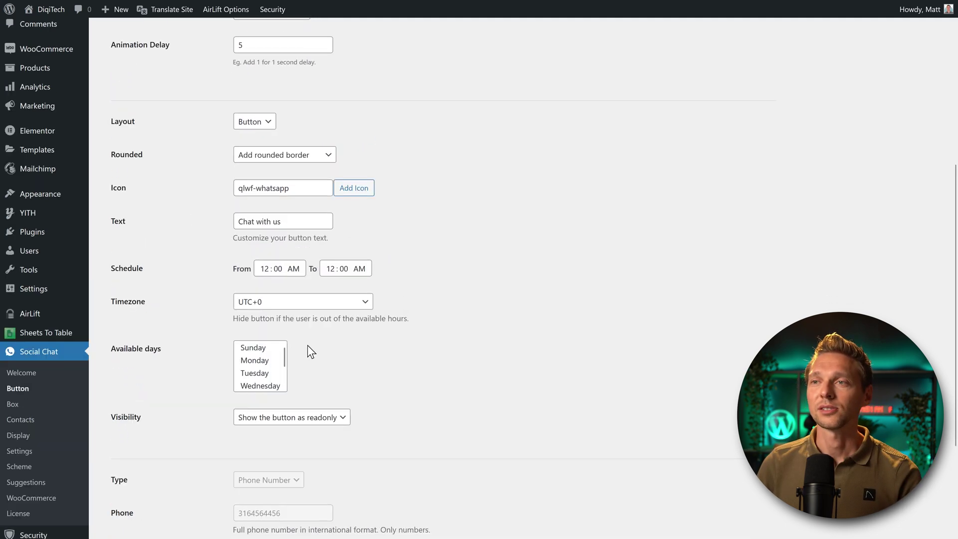
click(267, 272)
click(332, 274)
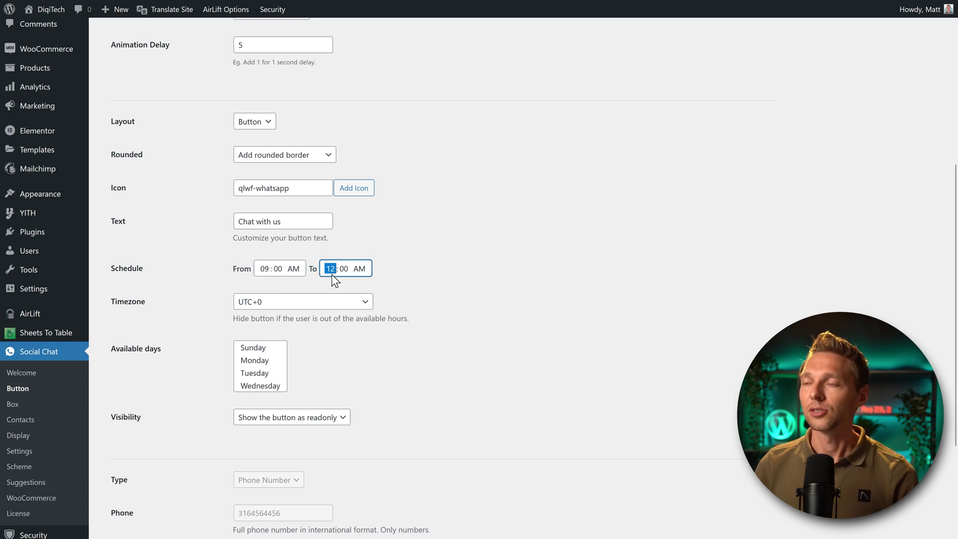
text(16)
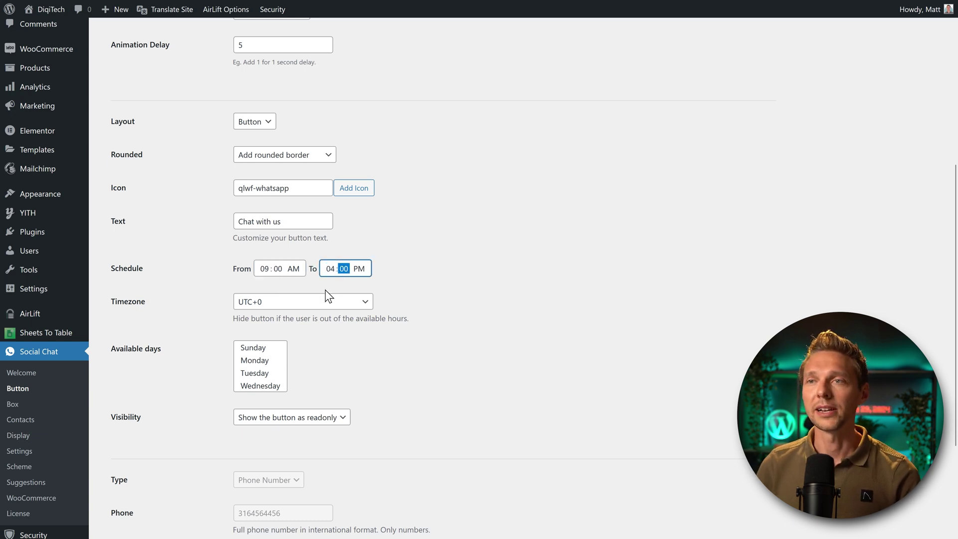
click(326, 294)
scroll(284, 278, up, 10)
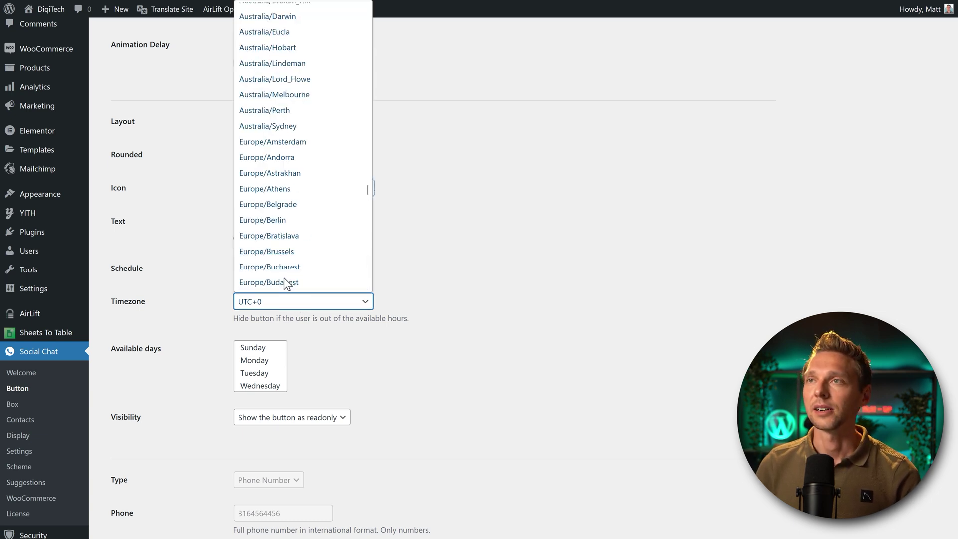
click(285, 145)
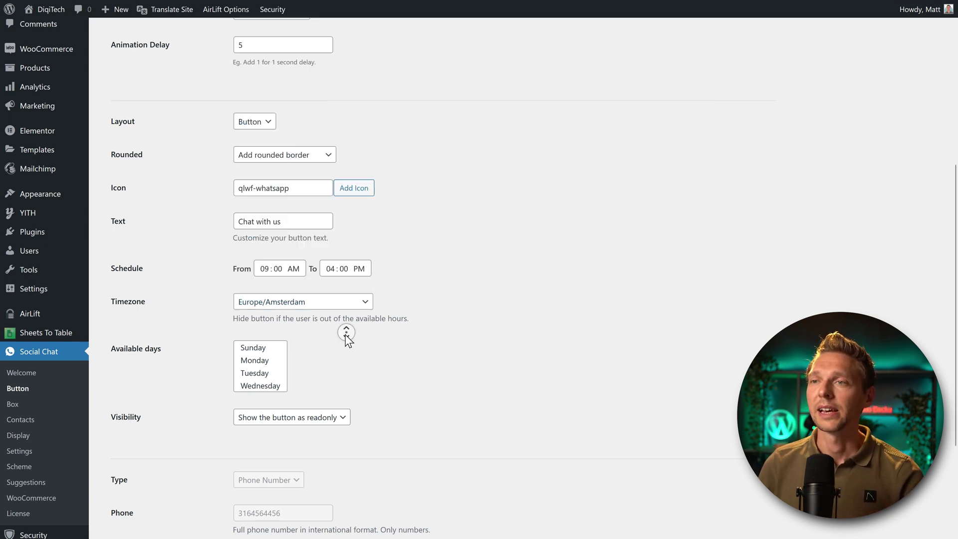
Select Monday through Friday as the button's available days.
click(255, 361)
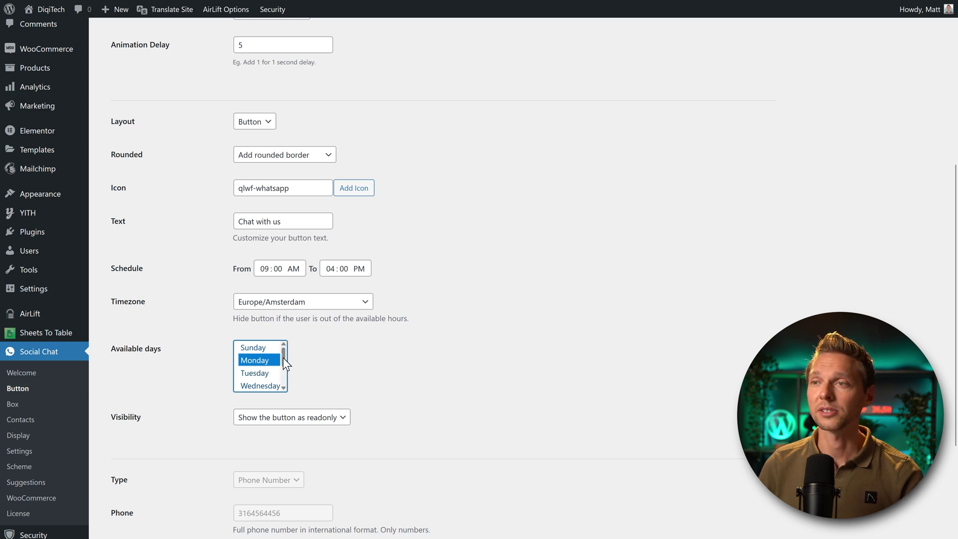
ctrl+click(270, 373)
ctrl+click(269, 385)
scroll(271, 378, down, 1)
scroll(271, 377, down, 2)
ctrl+click(265, 366)
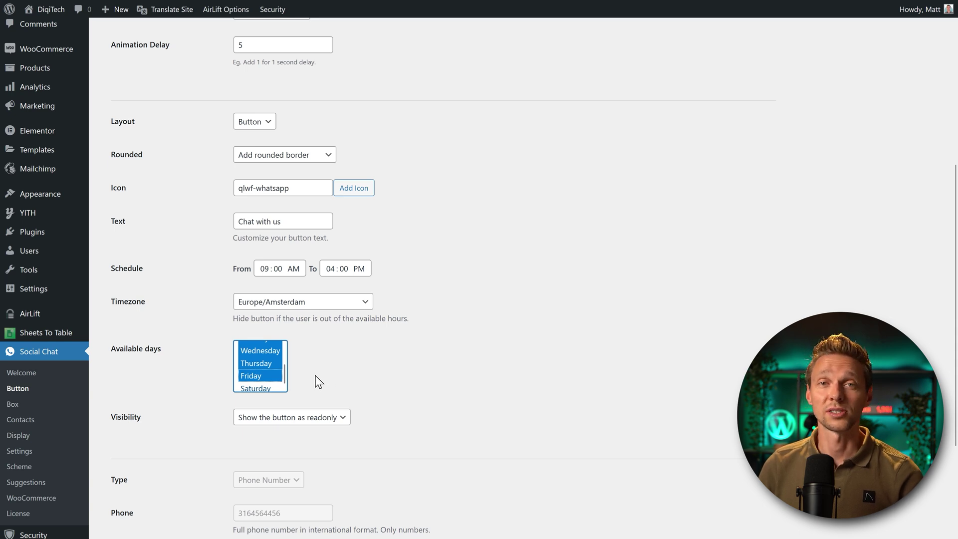
click(262, 377)
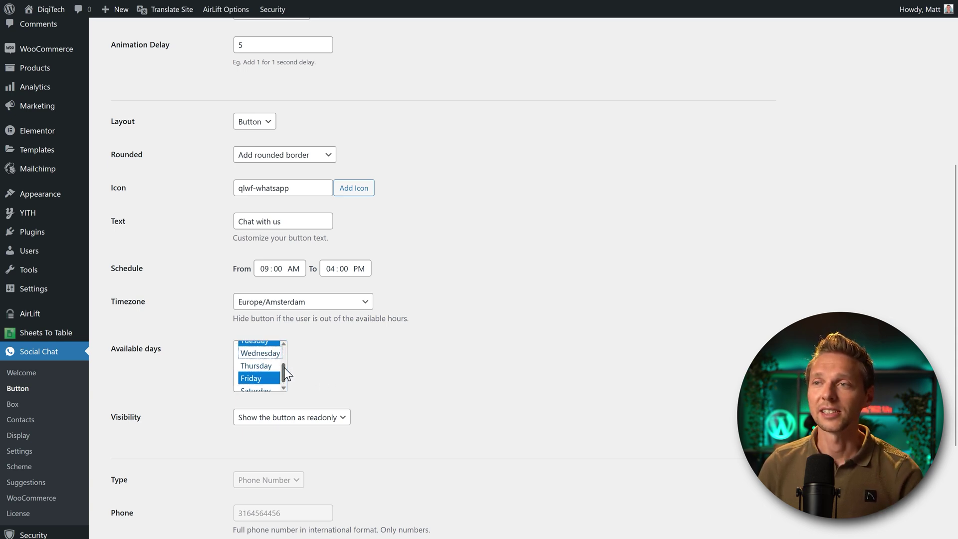
scroll(283, 368, up, 2)
drag(259, 350, 286, 380)
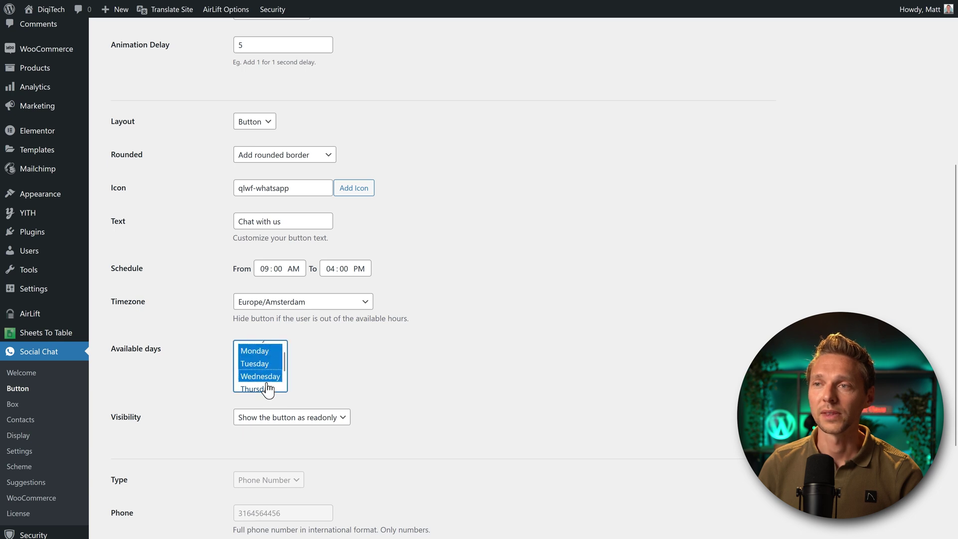
click(344, 381)
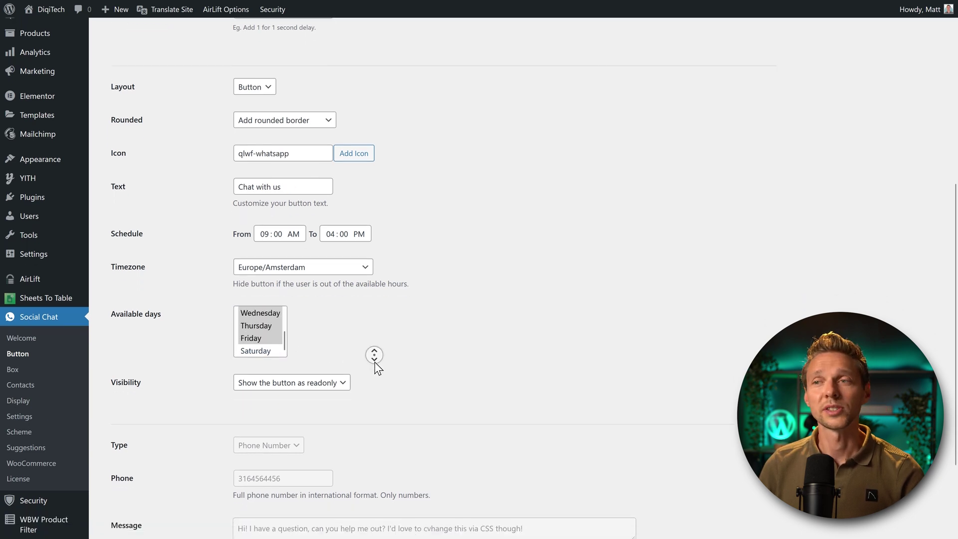
middle_click(376, 367)
click(325, 310)
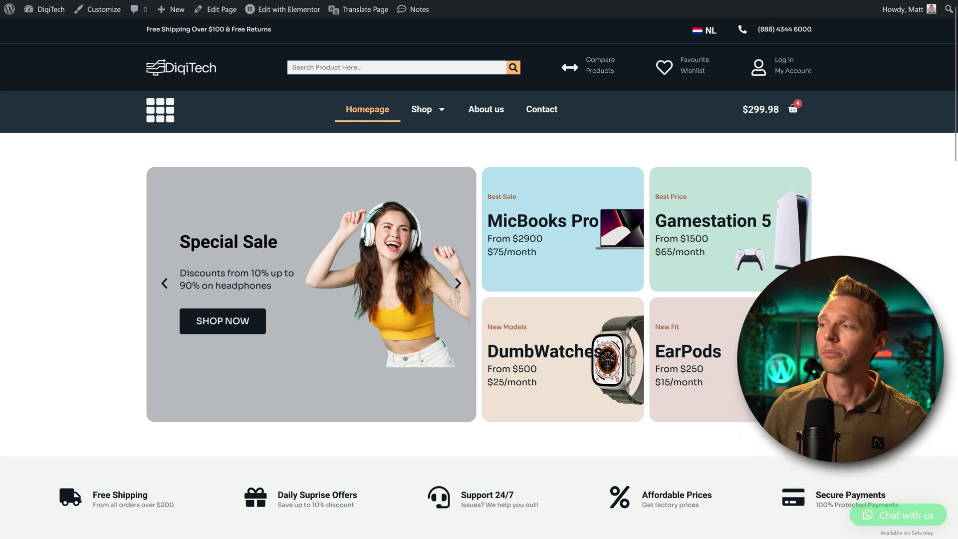
scroll(890, 535, down, 3)
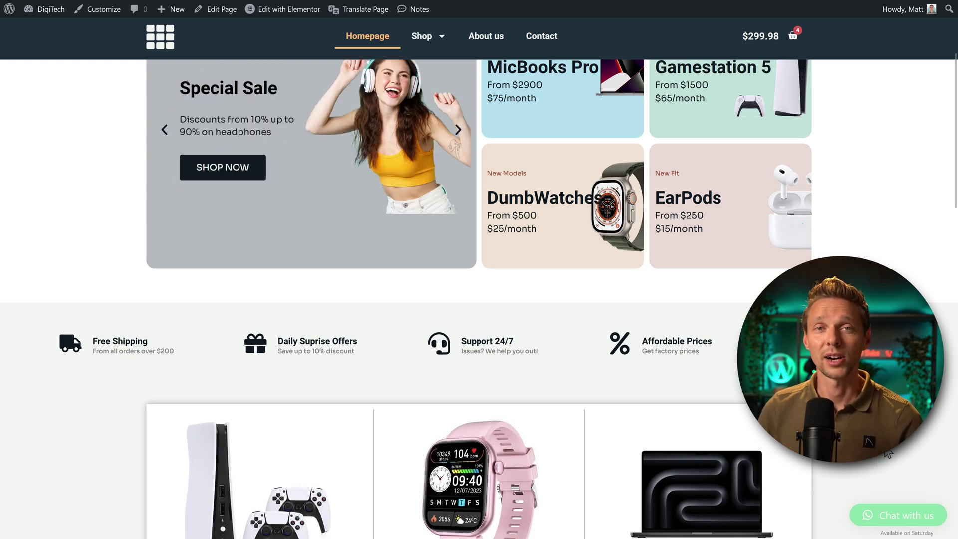
middle_click(936, 66)
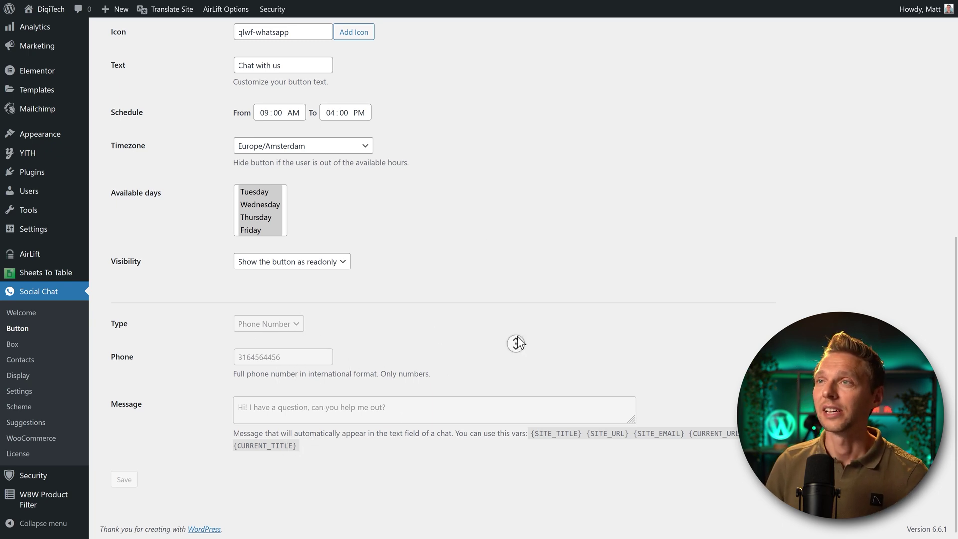
scroll(172, 273, up, 5)
Enable auto open on the chat box and change its delay from 1000 to 5000 ms.
click(251, 160)
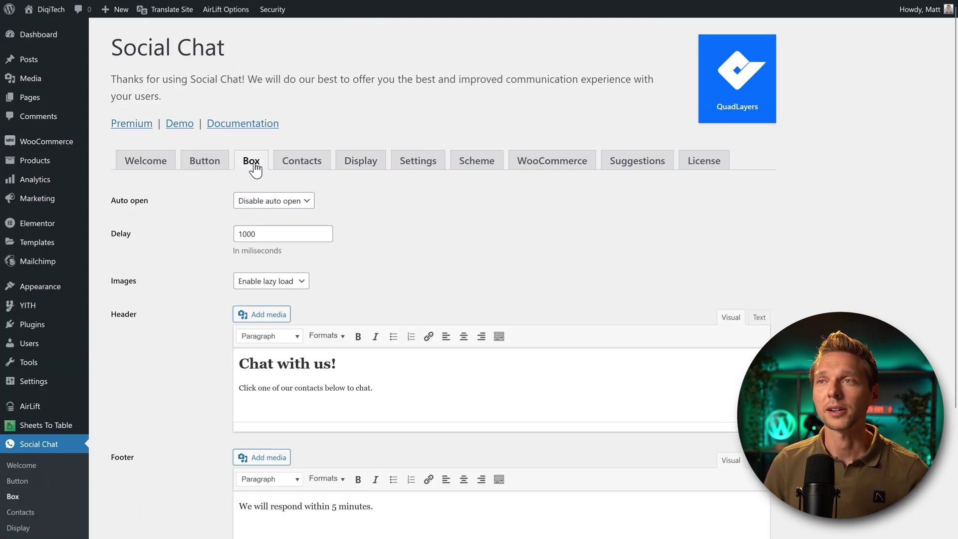
click(267, 202)
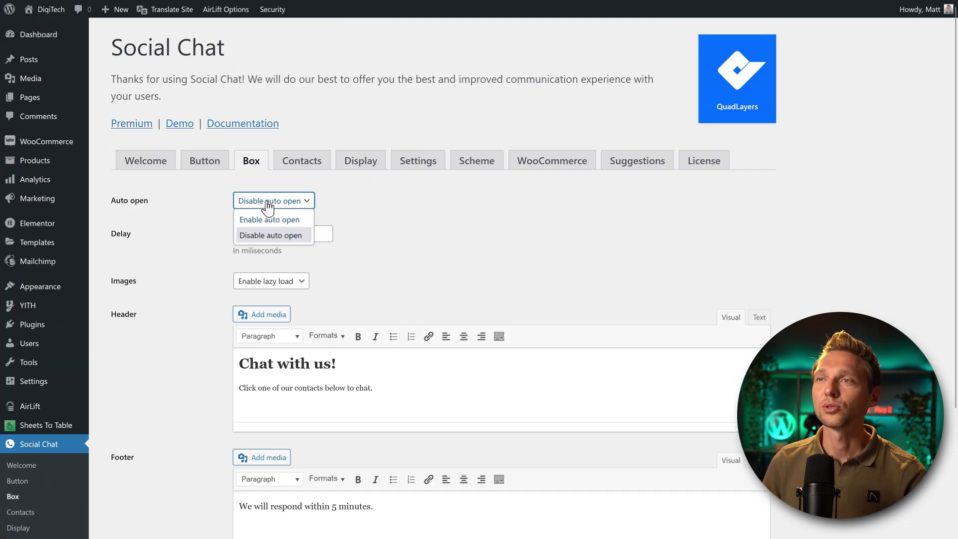
click(291, 219)
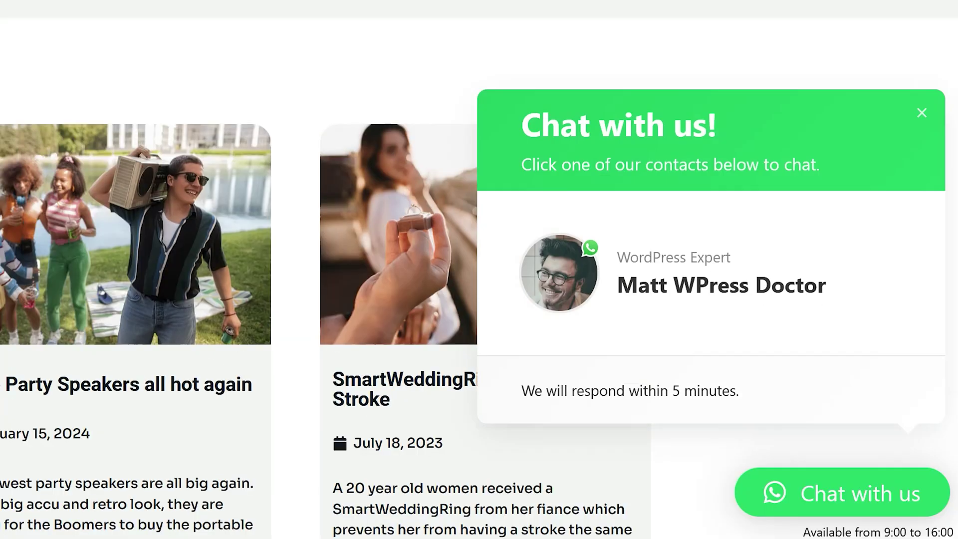
scroll(479, 269, down, 2)
scroll(480, 269, down, 4)
scroll(479, 270, down, 4)
scroll(479, 270, up, 4)
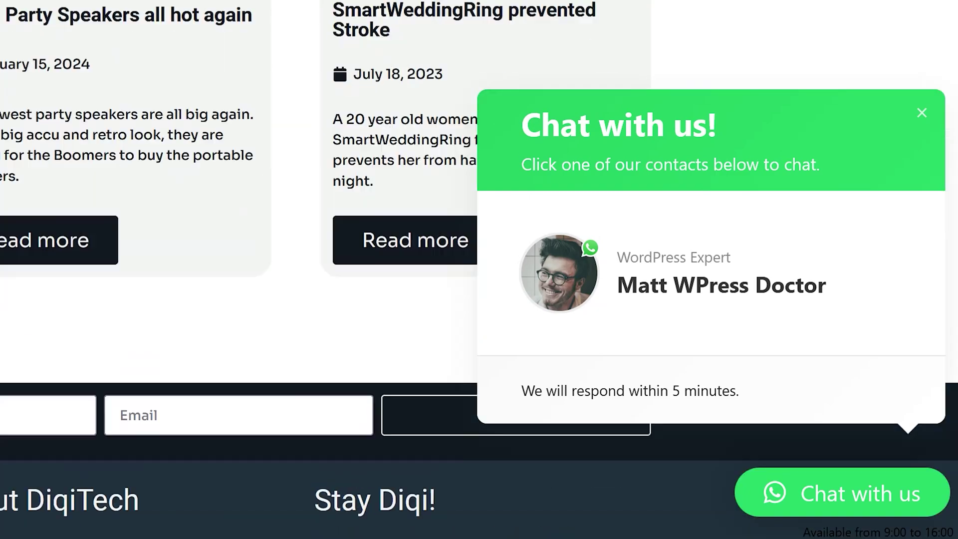
scroll(480, 269, up, 4)
scroll(479, 270, up, 3)
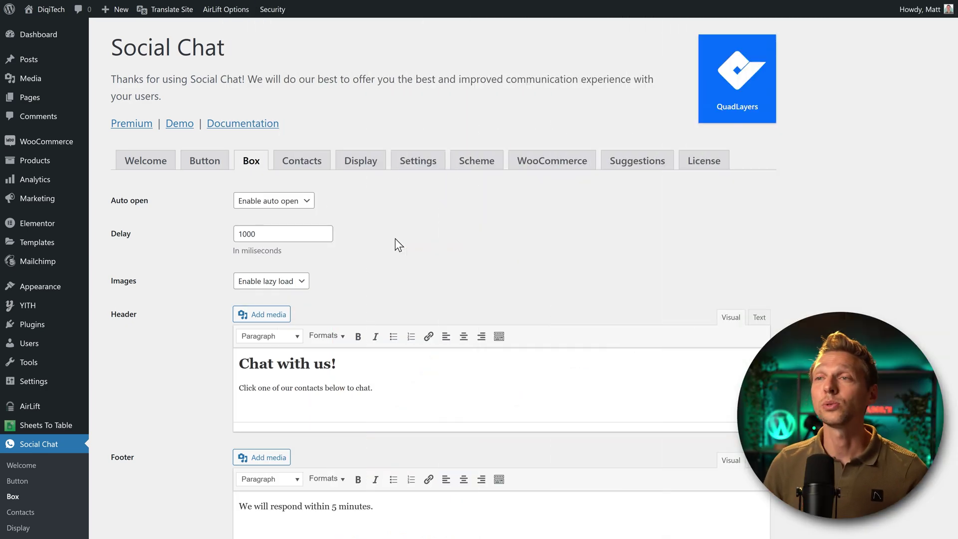
drag(267, 232, 219, 250)
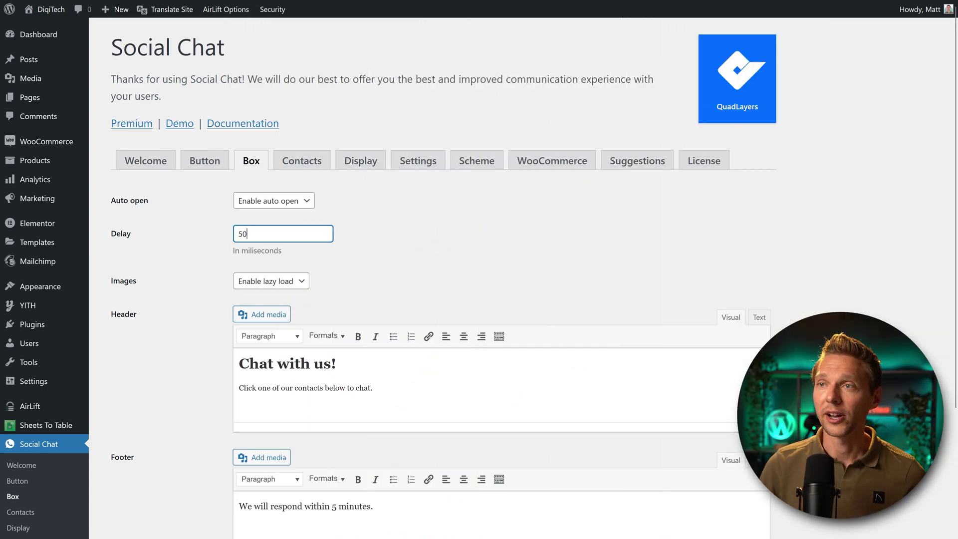
text(00)
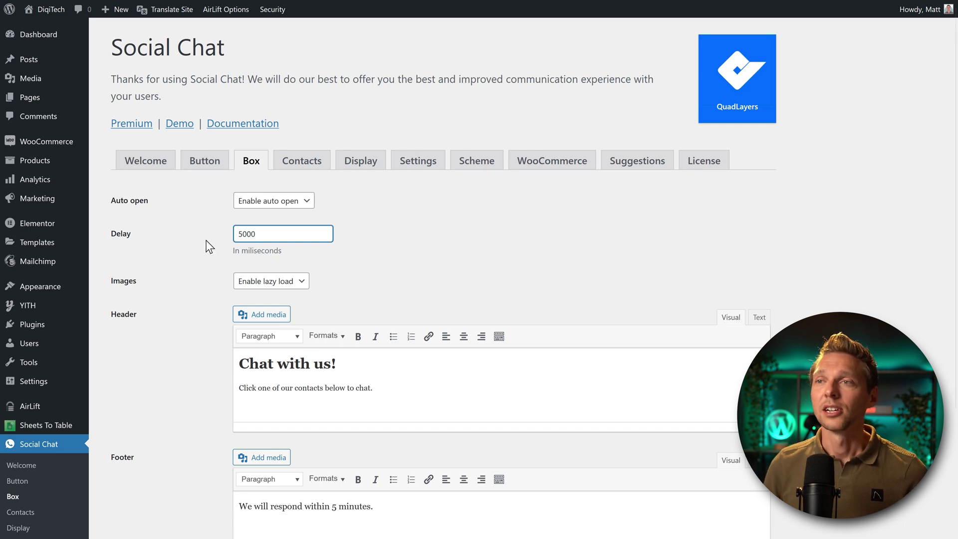
click(204, 247)
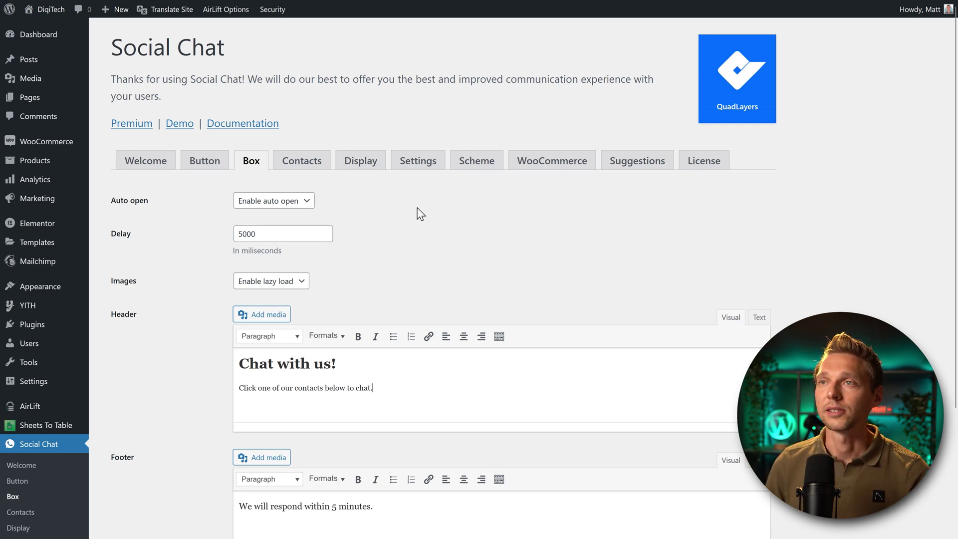
scroll(423, 210, down, 2)
scroll(424, 206, up, 2)
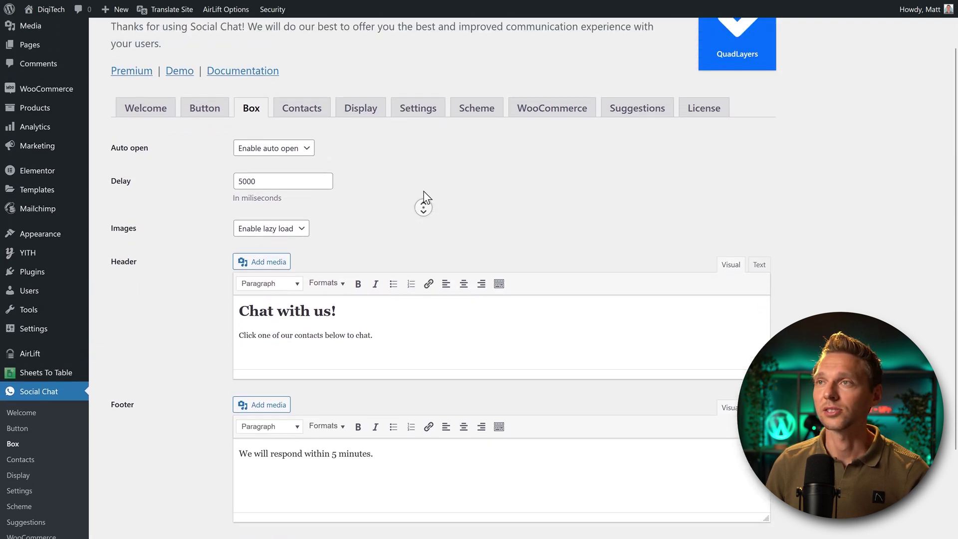
Replace the WordPress Expert contact's message with 'Hi, what is your question?' and save.
click(309, 163)
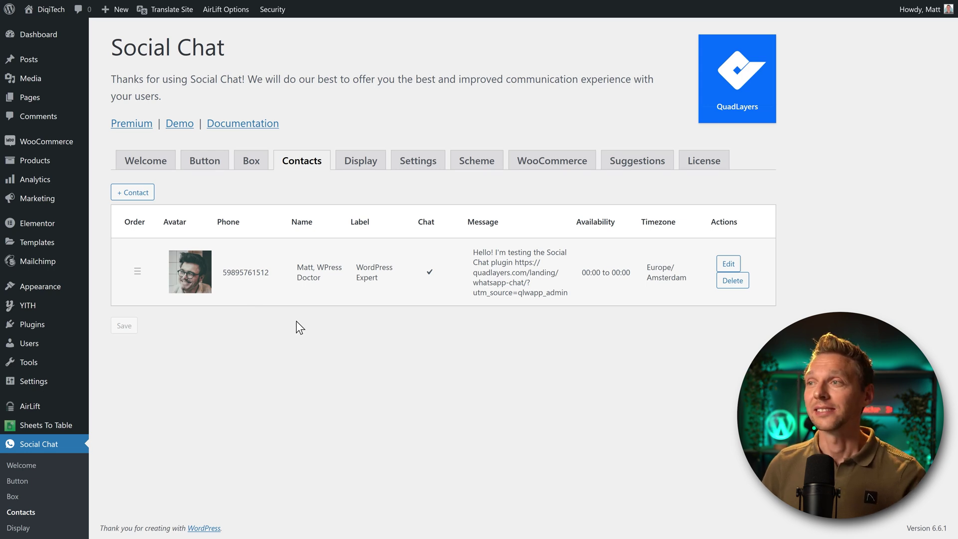
click(727, 263)
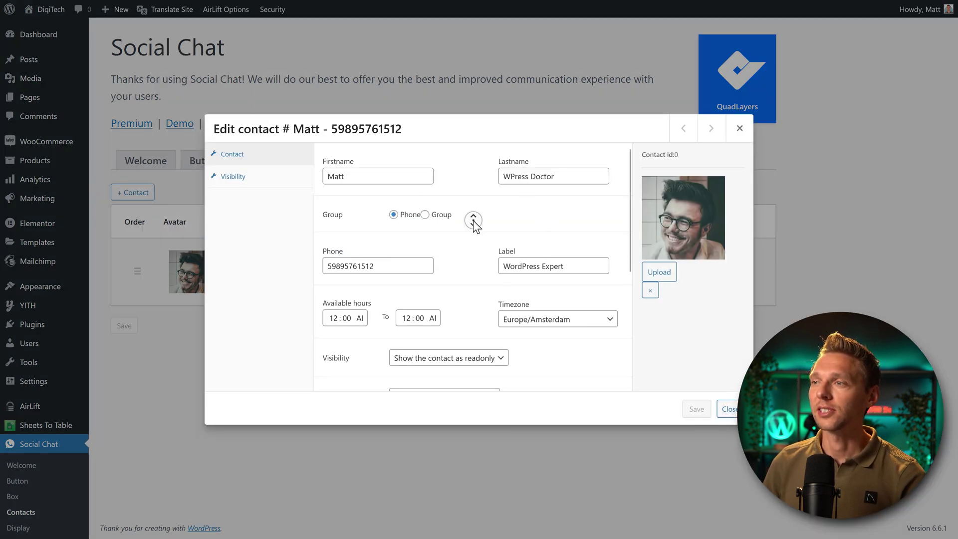
scroll(471, 224, down, 4)
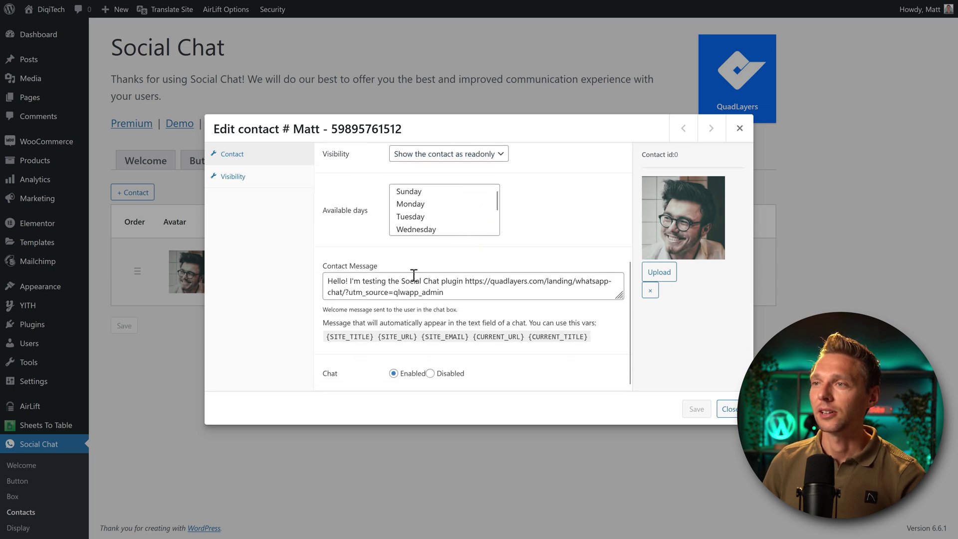
triple_click(413, 277)
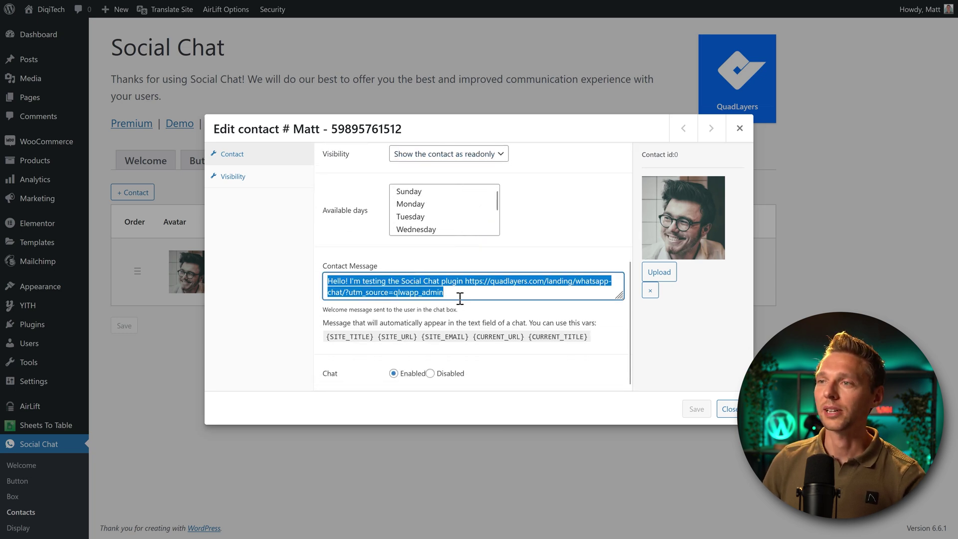
key(BackSpace)
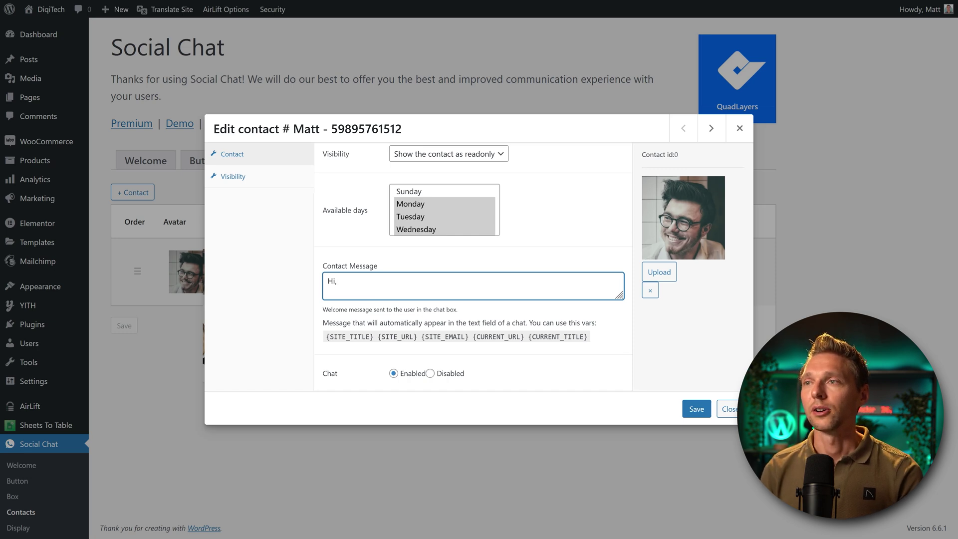
text(is your question?)
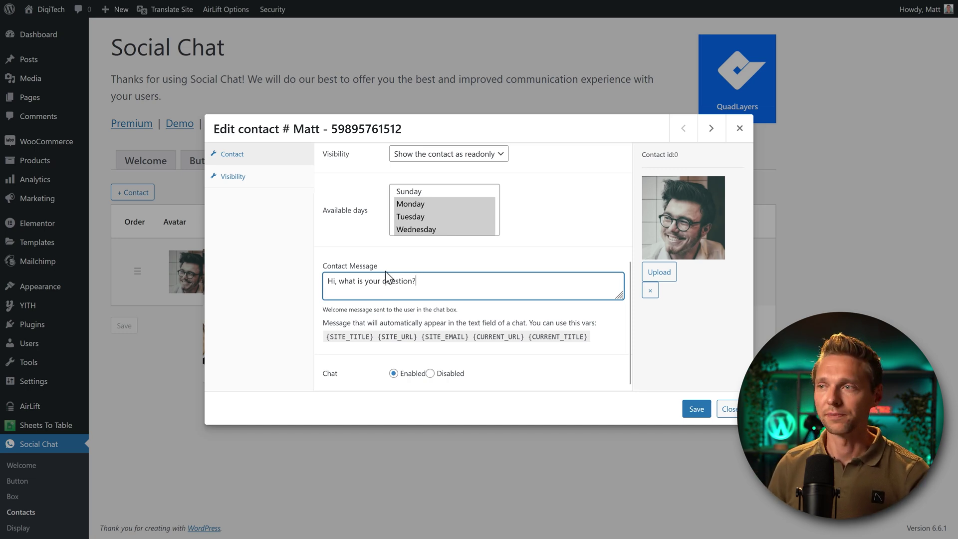
click(696, 410)
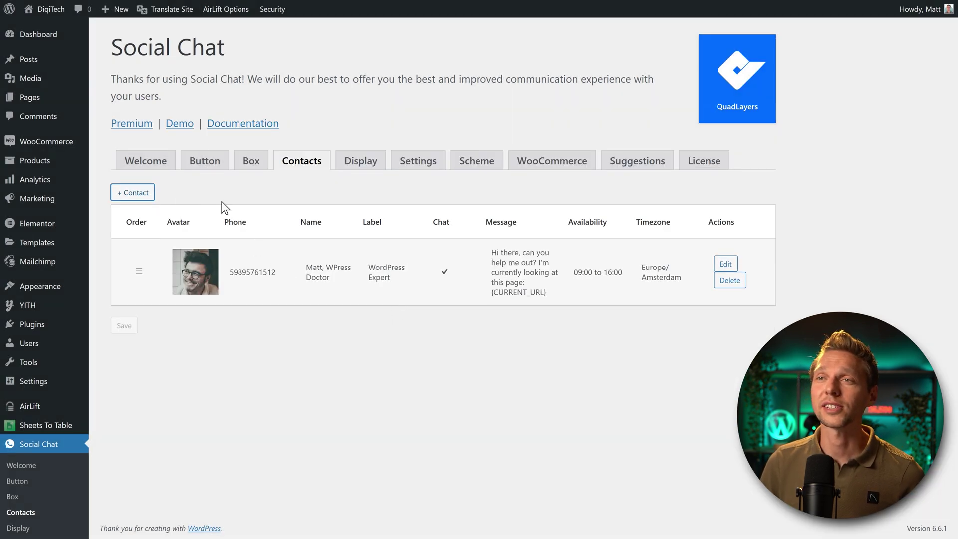
Add Johnny English as Super Secret Agent with chat enabled and a mission-themed message.
click(140, 194)
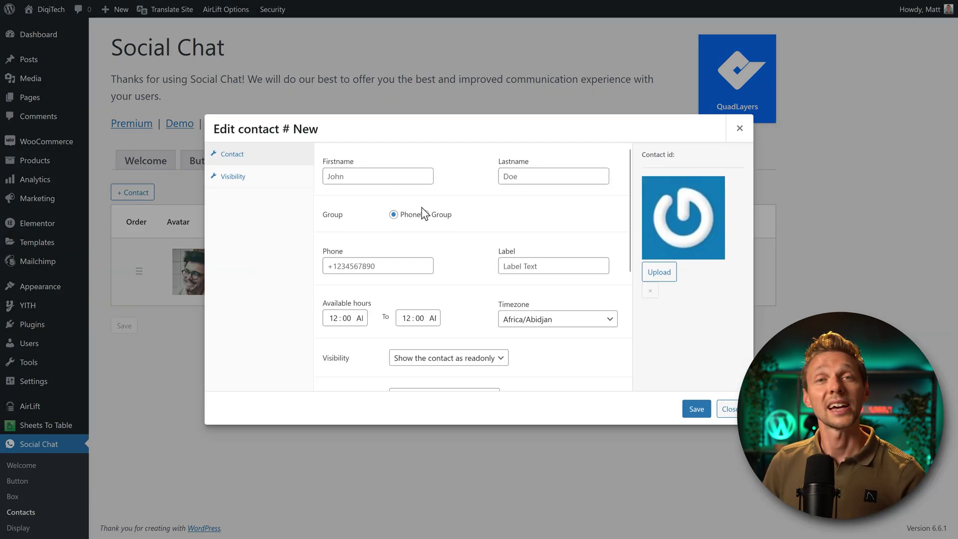
middle_click(487, 239)
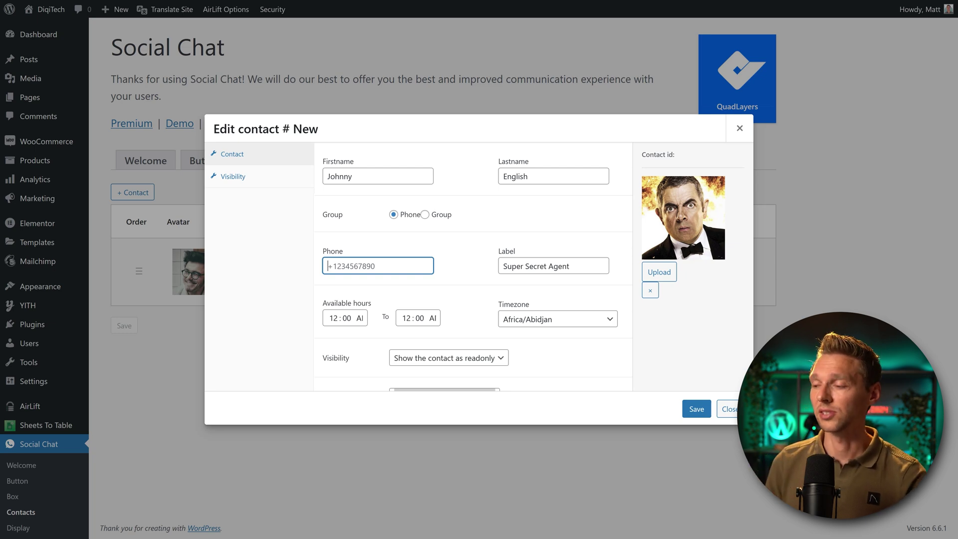
text(31)
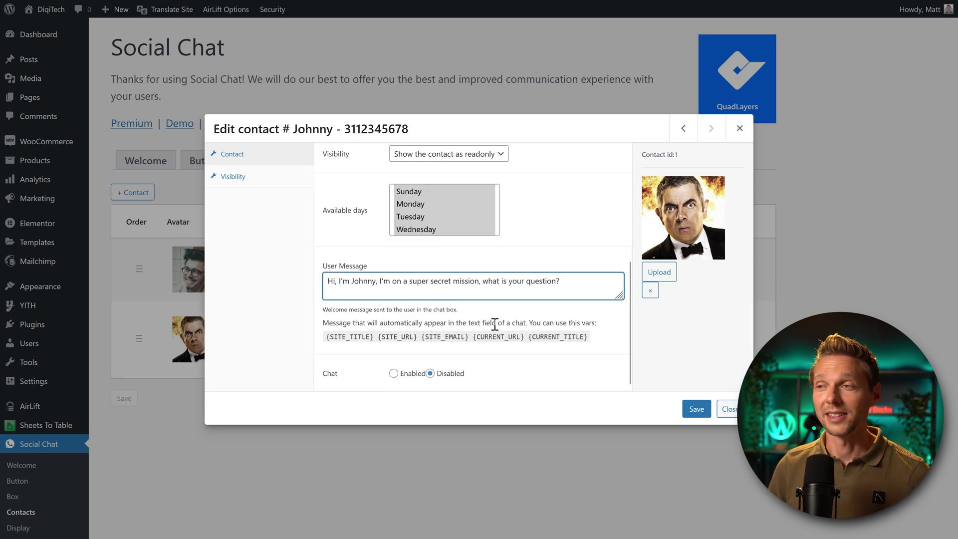
click(412, 374)
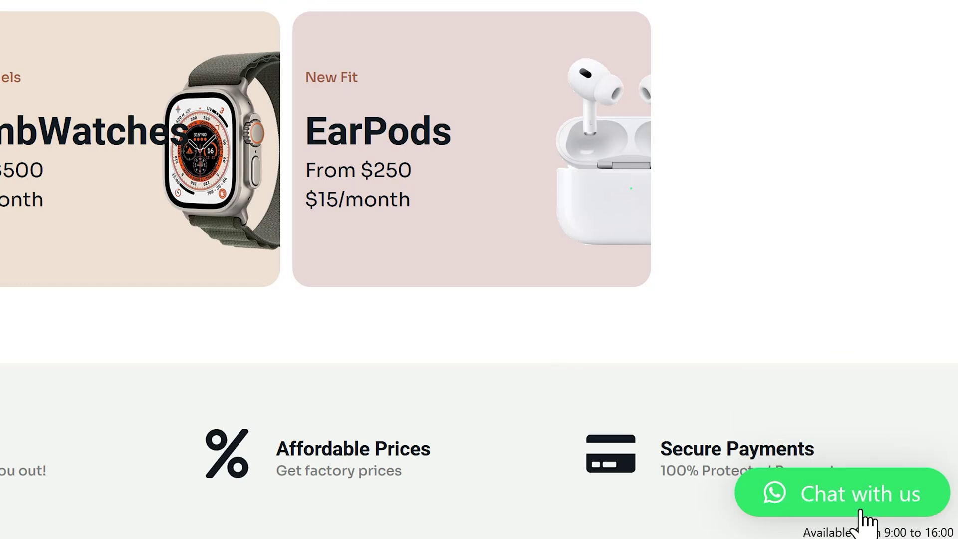
Open the storefront chat box and start the Super Secret Agent conversation.
click(867, 521)
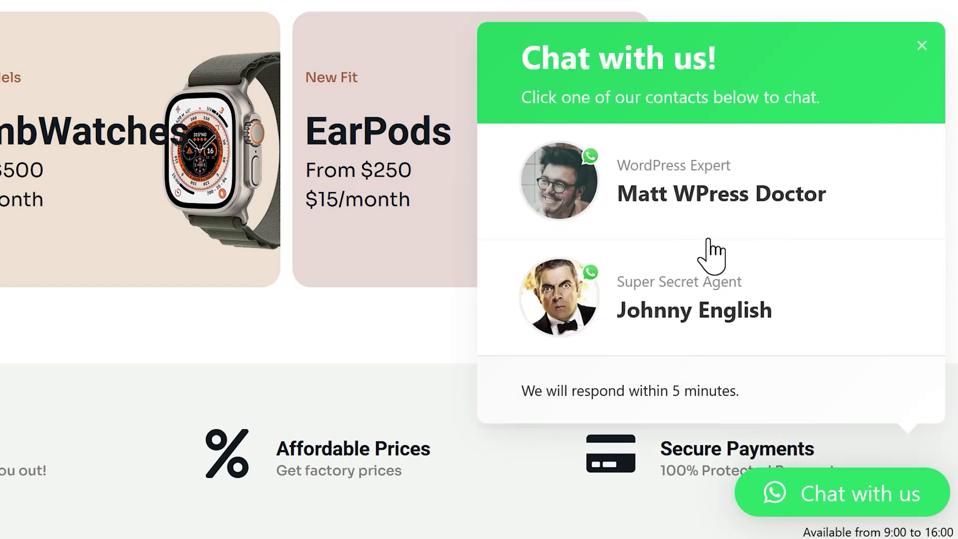
click(687, 309)
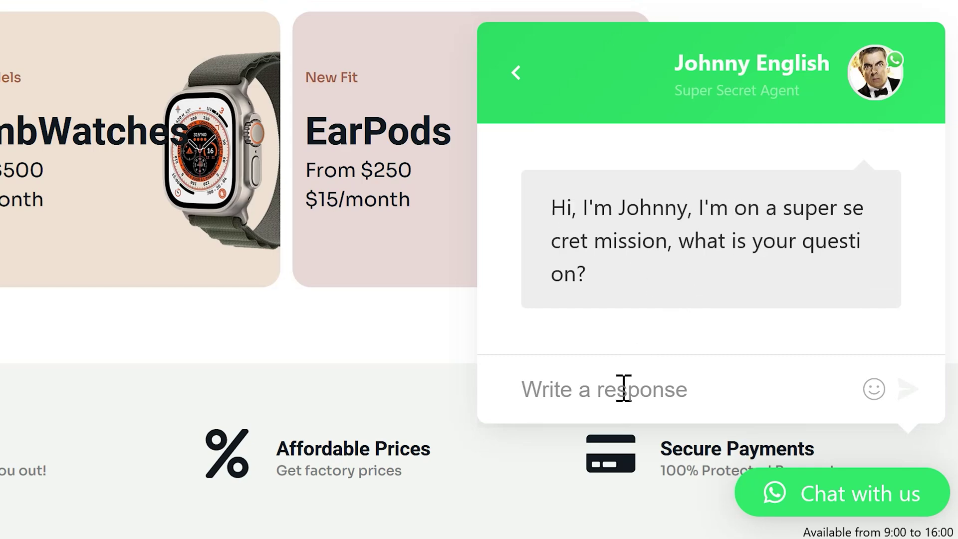
text(Can you helpo me)
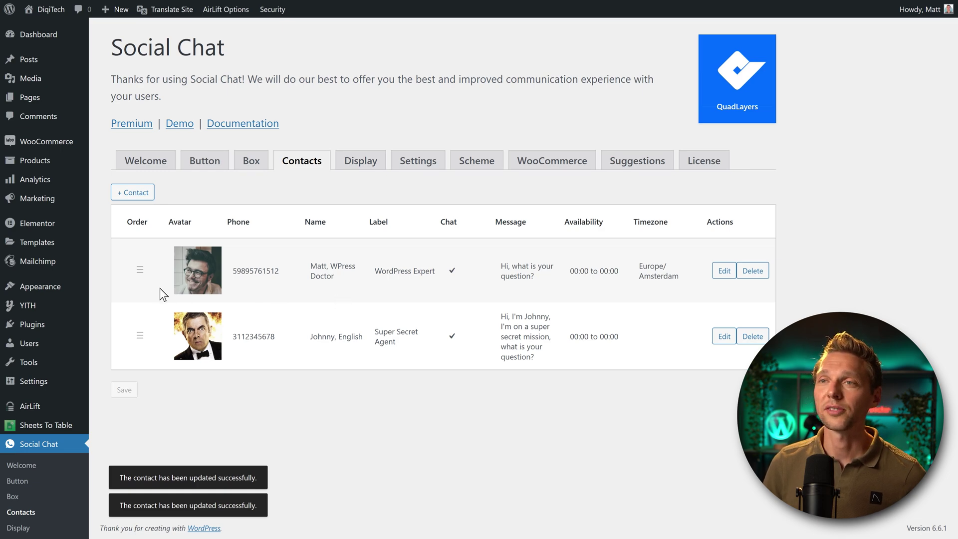
Move the WordPress Expert contact below Johnny English and view the Display targeting settings.
drag(160, 288, 165, 356)
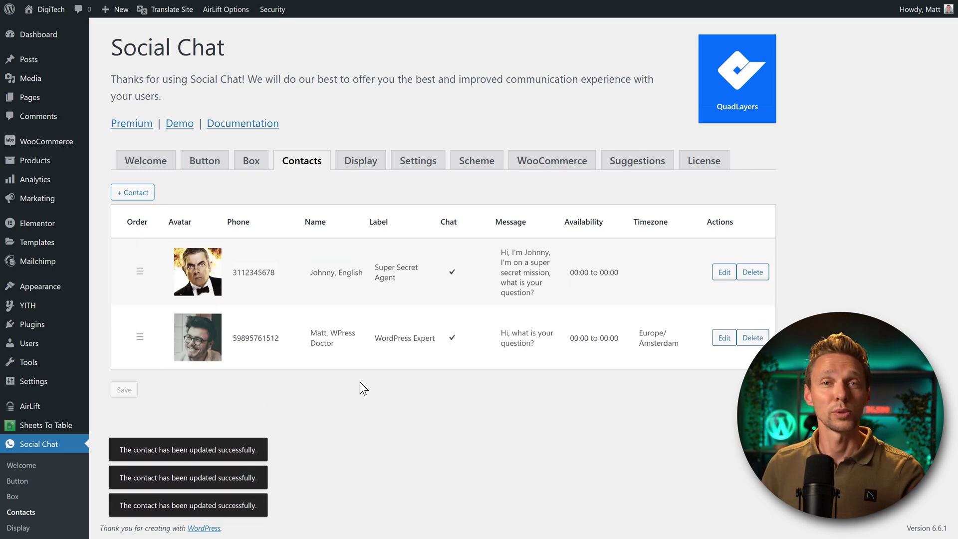
click(365, 172)
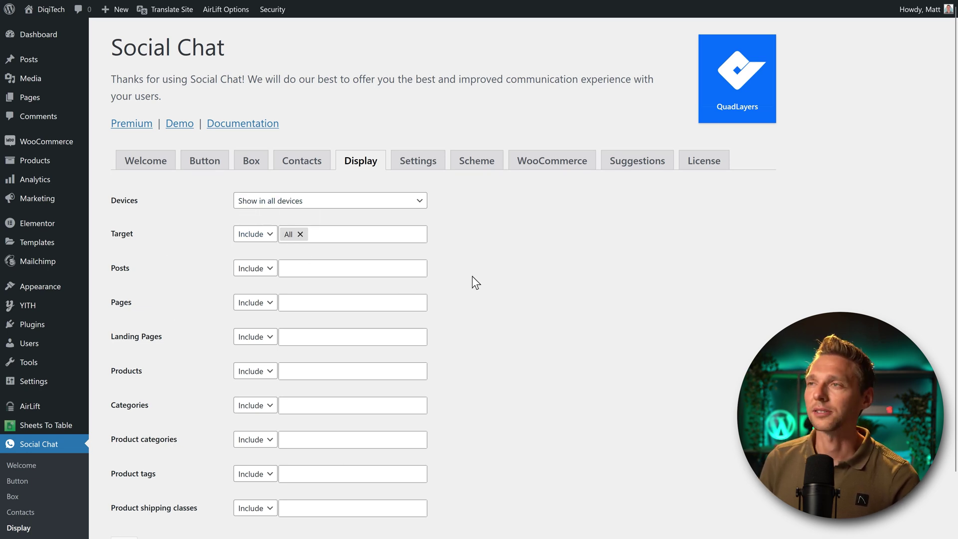
In Settings, select GAv4 tracking and leave script loading set to No.
click(419, 167)
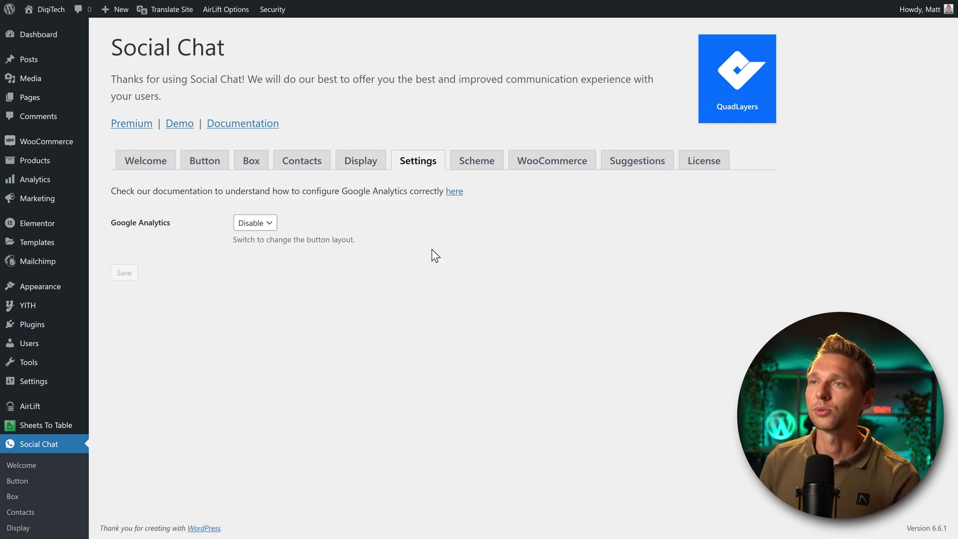
click(265, 225)
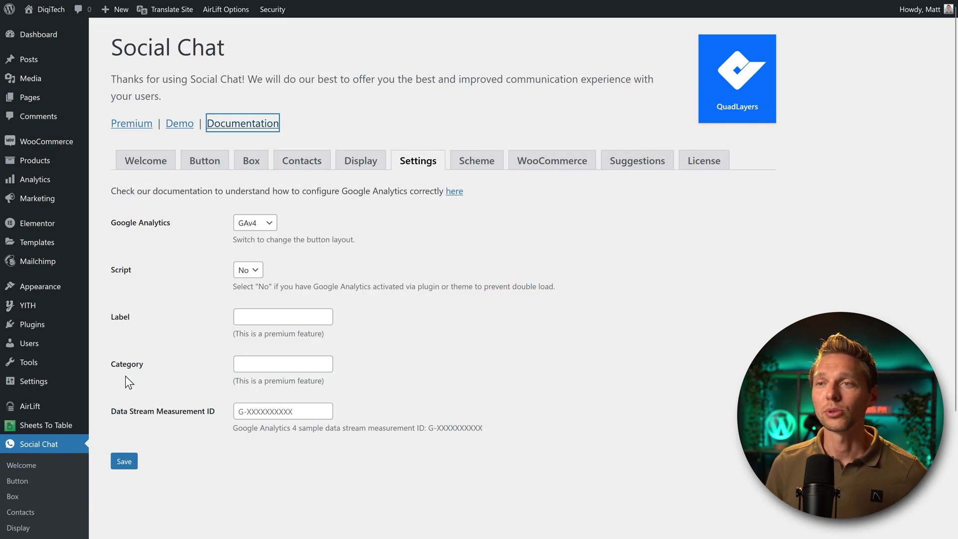
click(248, 269)
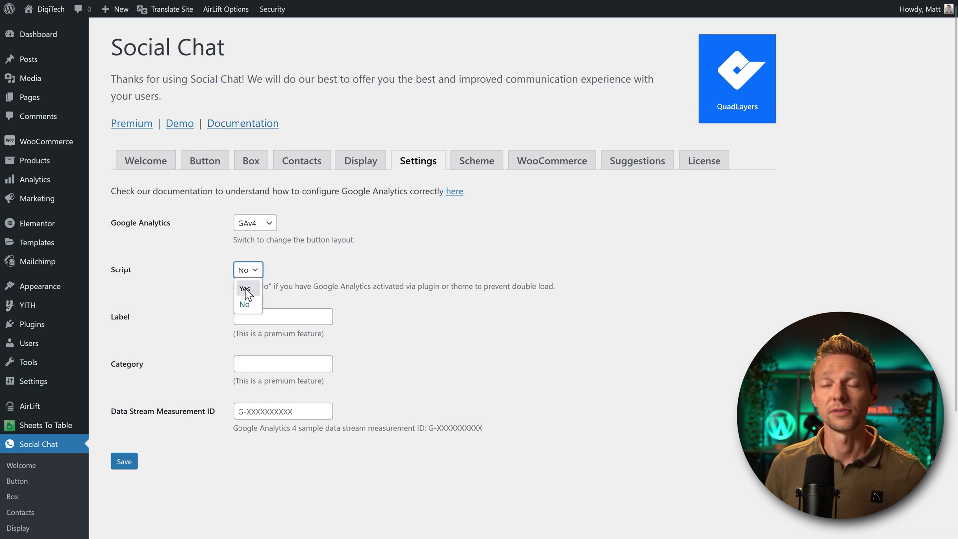
click(247, 291)
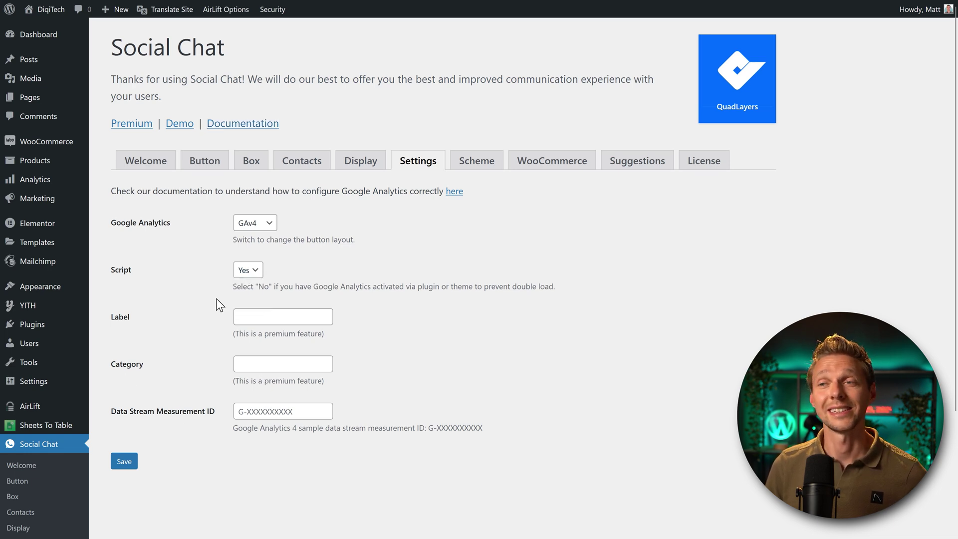
click(248, 270)
Enter event label 'Whatsapp chat' and event category 'Whtsapp'.
click(247, 301)
click(286, 321)
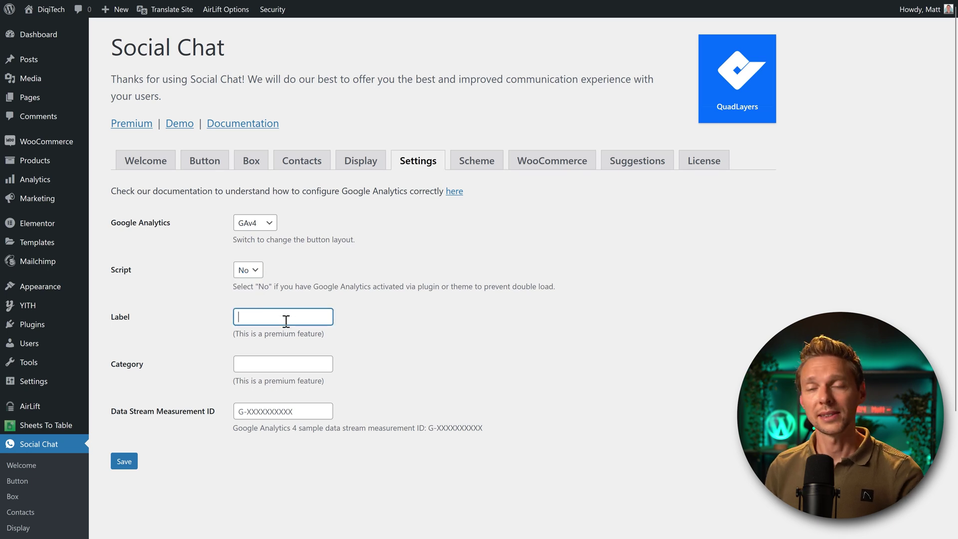
key(BackSpace)
text(tsapp chat)
click(278, 366)
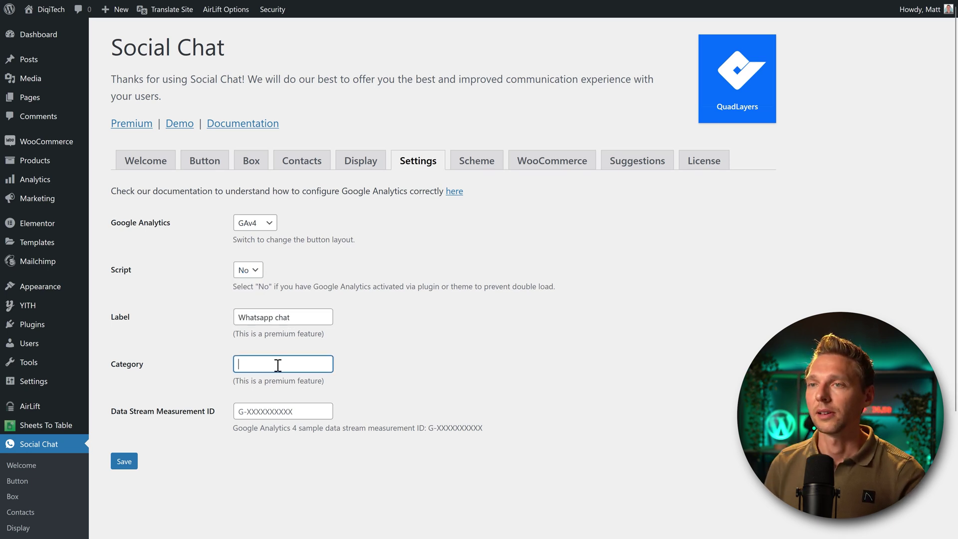
text(tsapp)
click(380, 371)
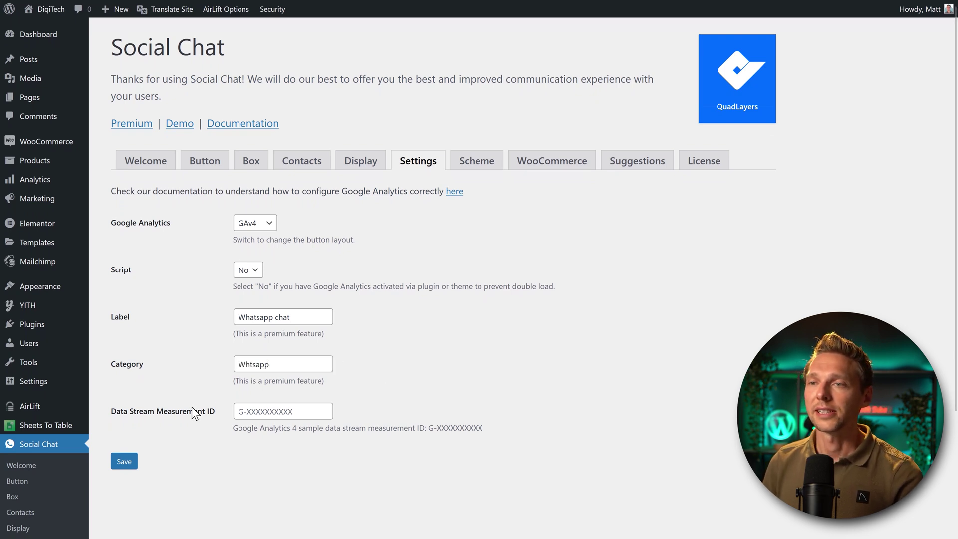
click(269, 415)
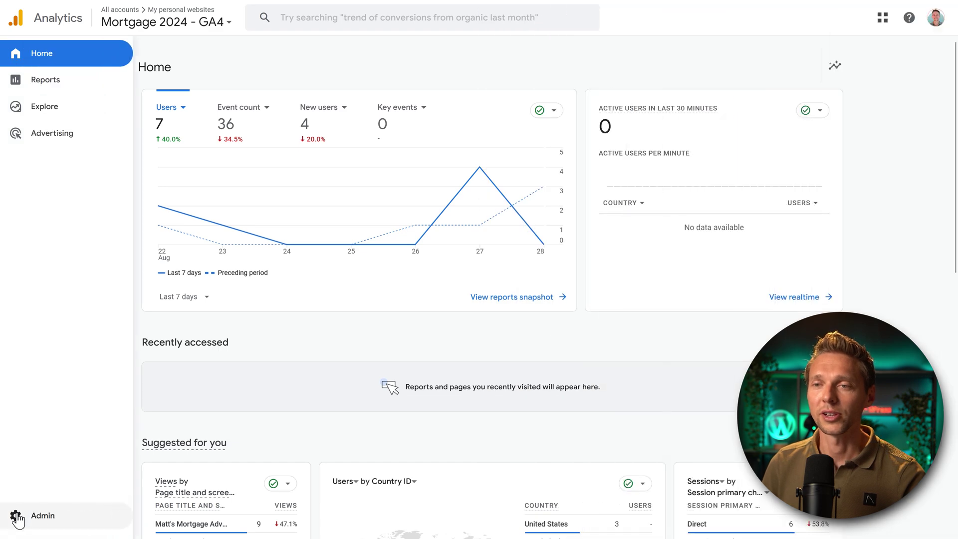
Copy measurement ID G-Z8D7D6ZVGZ from the Analytics Admin website data stream.
click(16, 515)
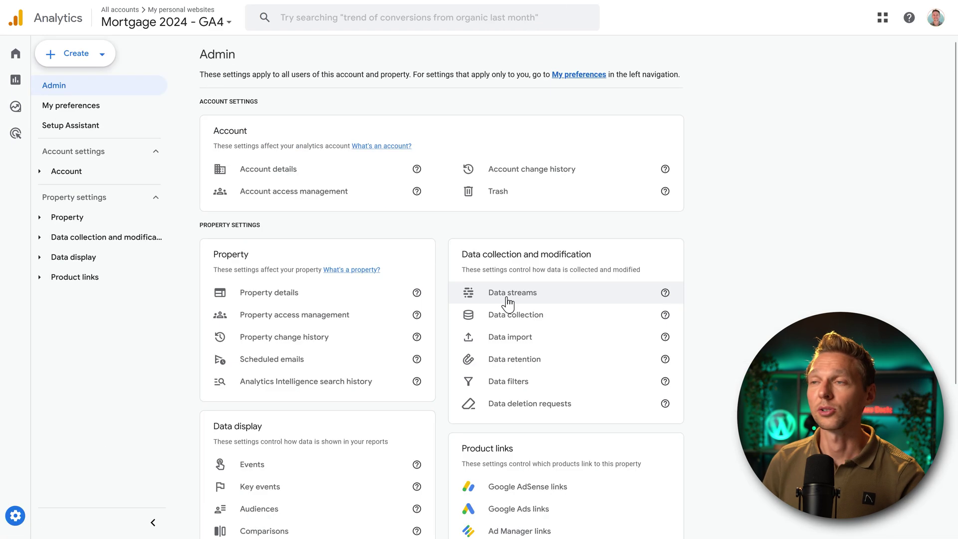
click(521, 296)
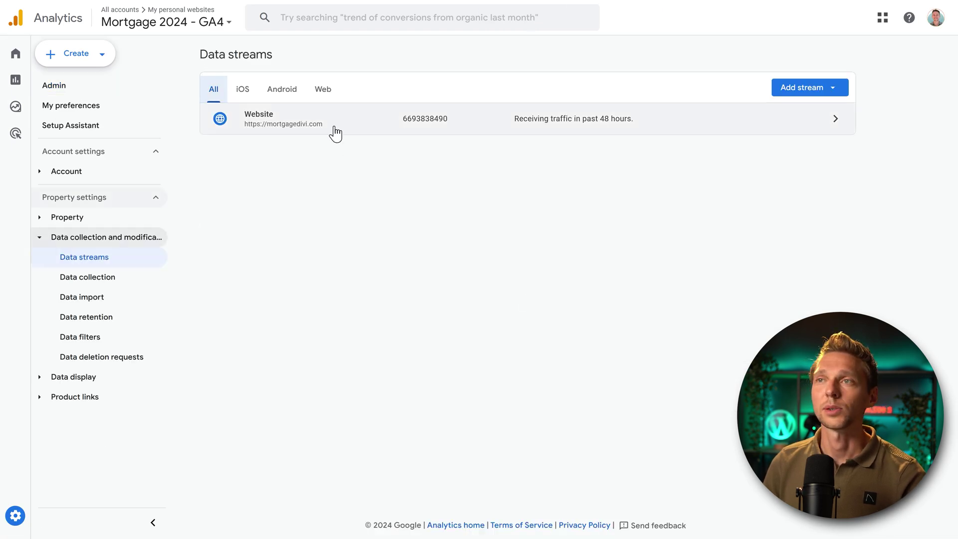
click(303, 121)
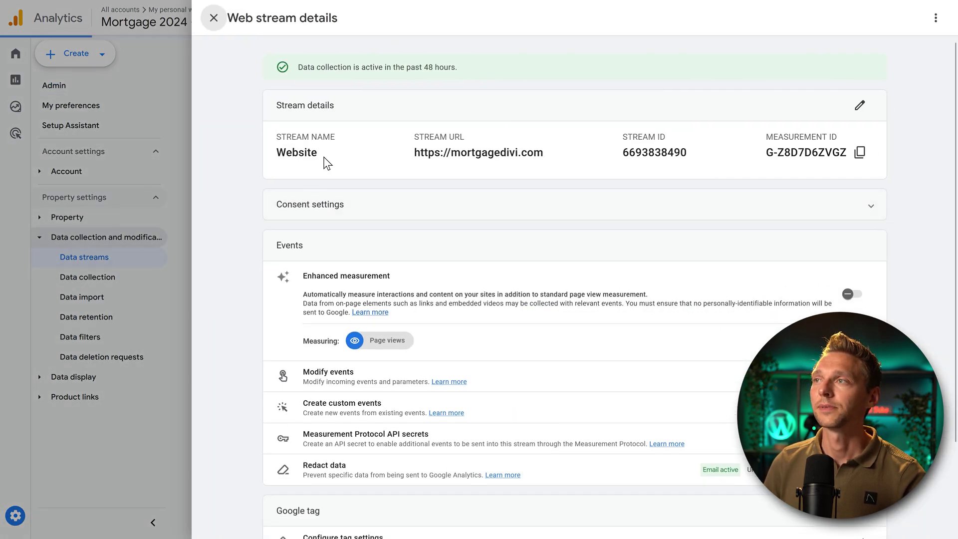
drag(622, 160, 694, 156)
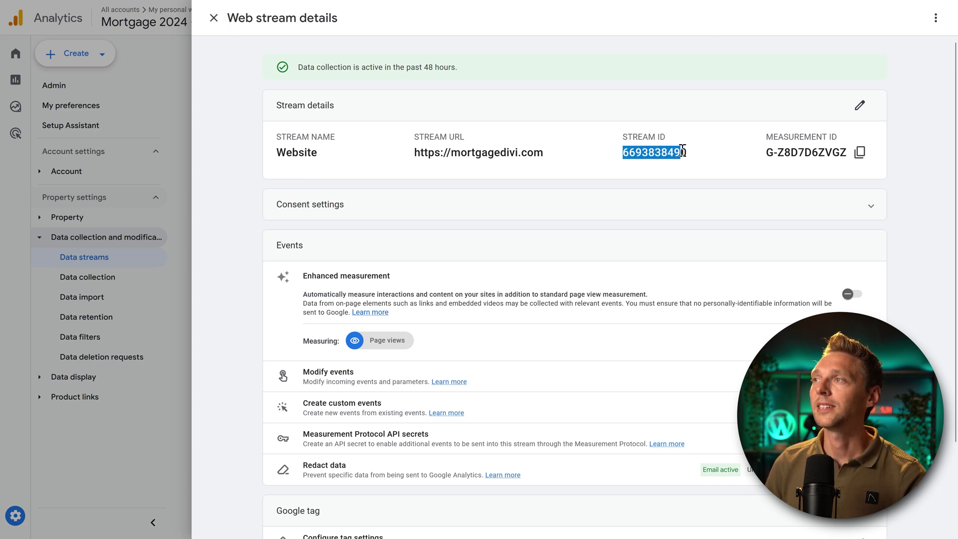
drag(760, 153, 851, 154)
click(774, 151)
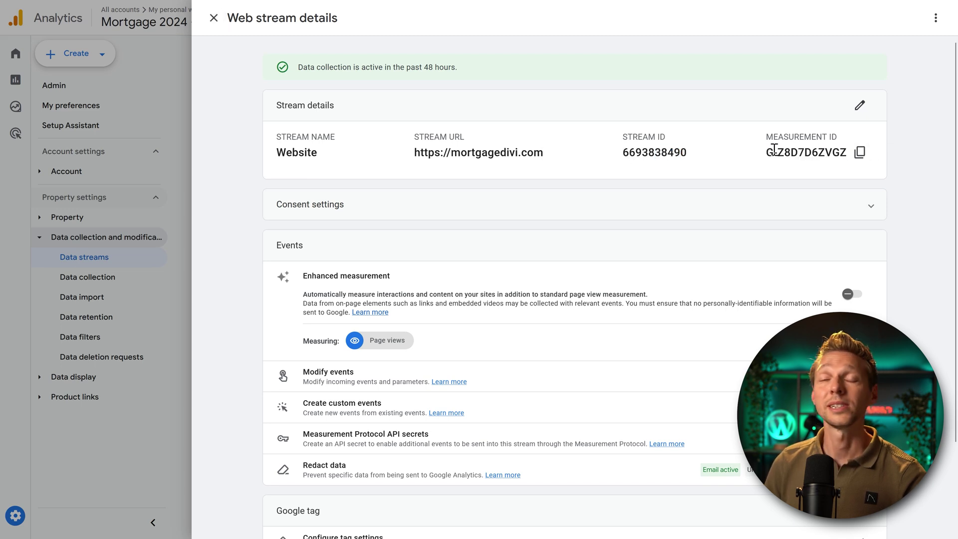
click(859, 153)
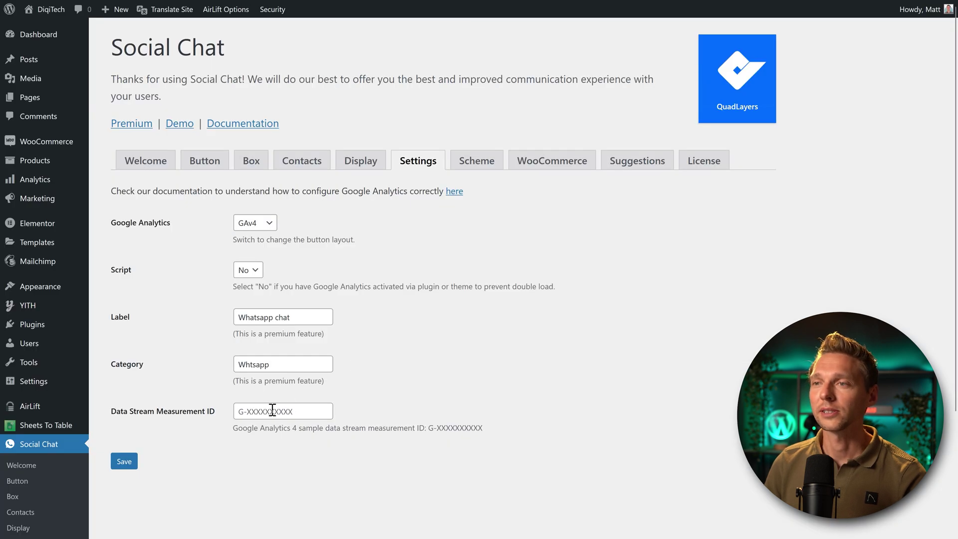
Paste G-Z8D7D6ZVGZ as the measurement ID, correct the category to 'Whatsapp', and save.
right_click(272, 411)
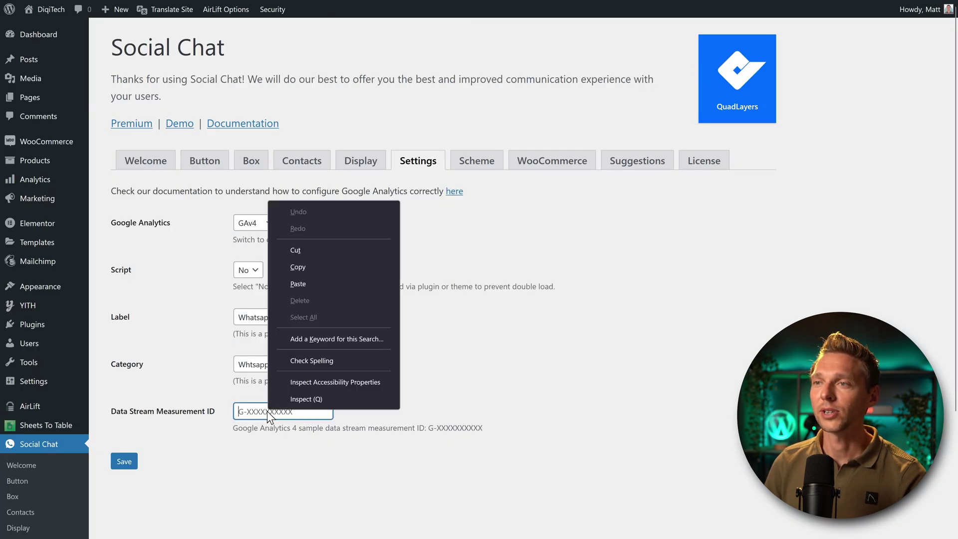
click(302, 279)
click(125, 462)
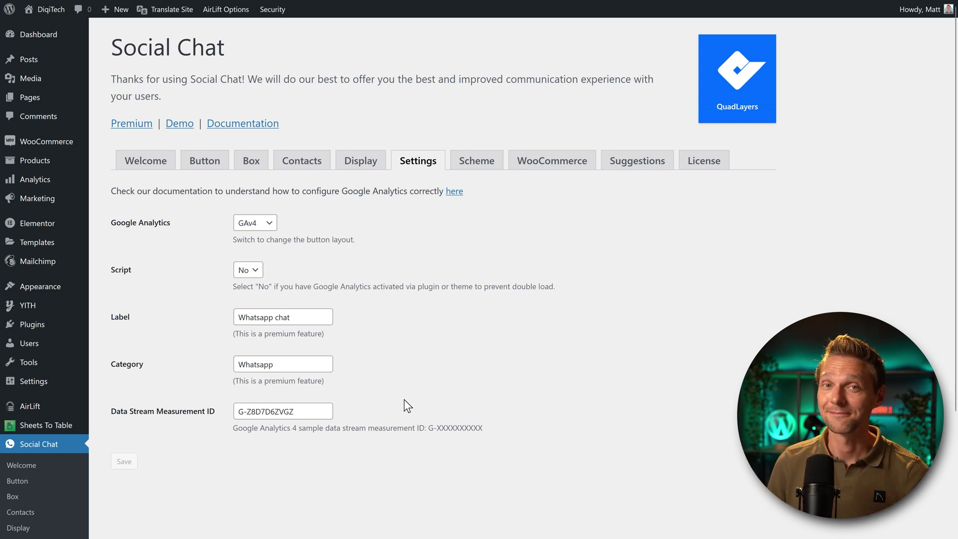
Review the Scheme and WooCommerce settings, then view the registered PRO license details.
click(482, 169)
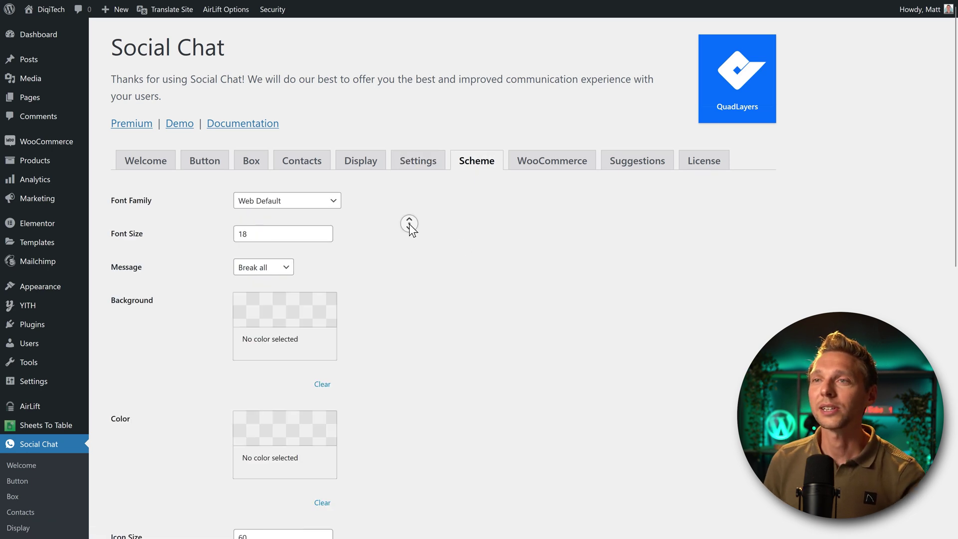
scroll(410, 224, down, 2)
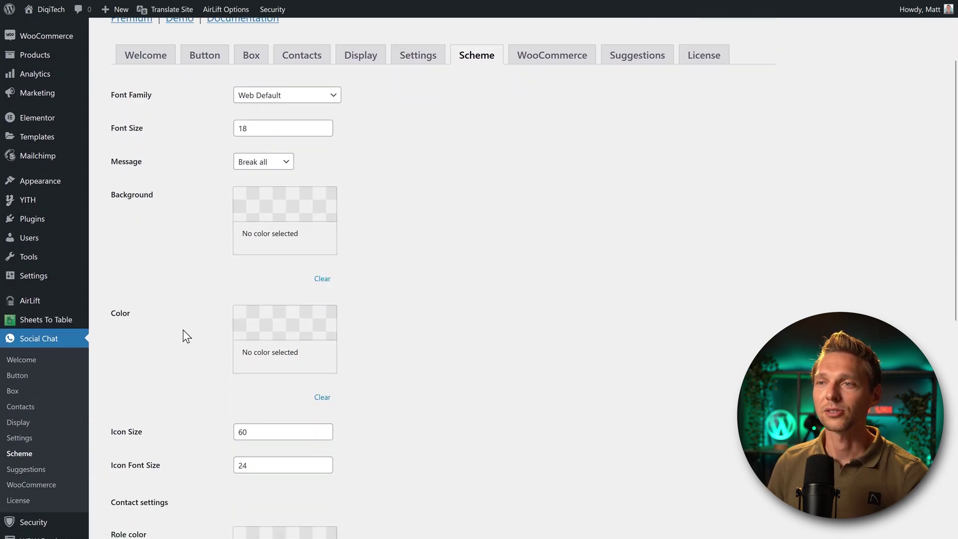
middle_click(455, 314)
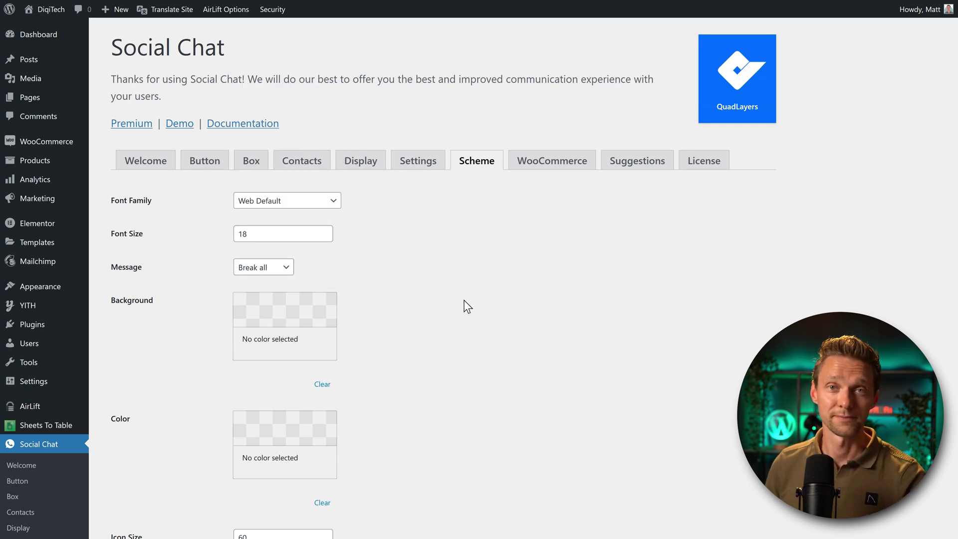
scroll(465, 301, down, 1)
click(558, 132)
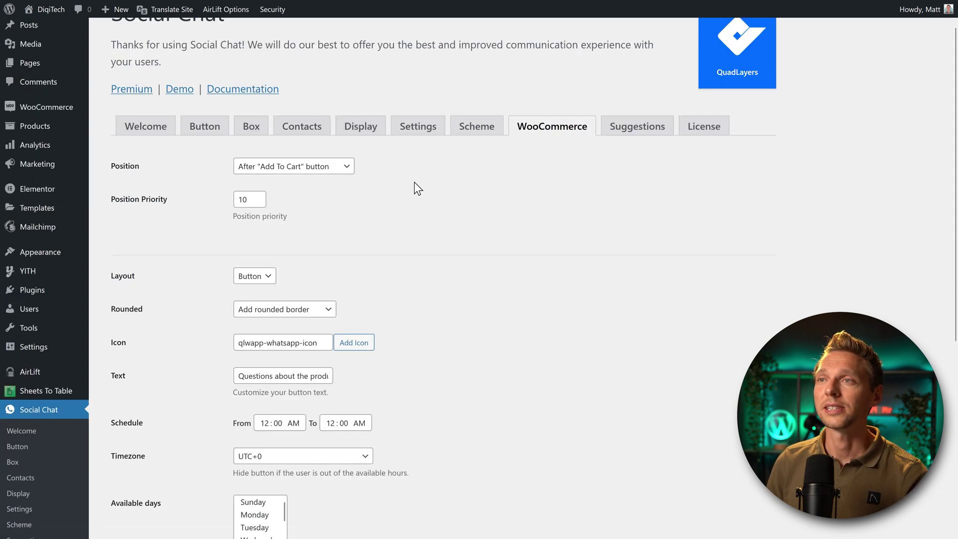
middle_click(537, 208)
scroll(538, 208, up, 1)
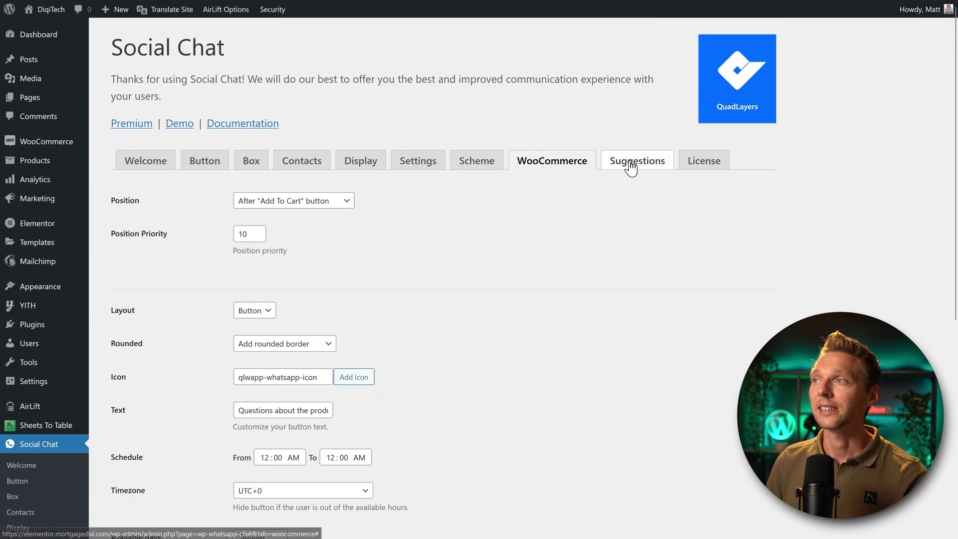
click(702, 165)
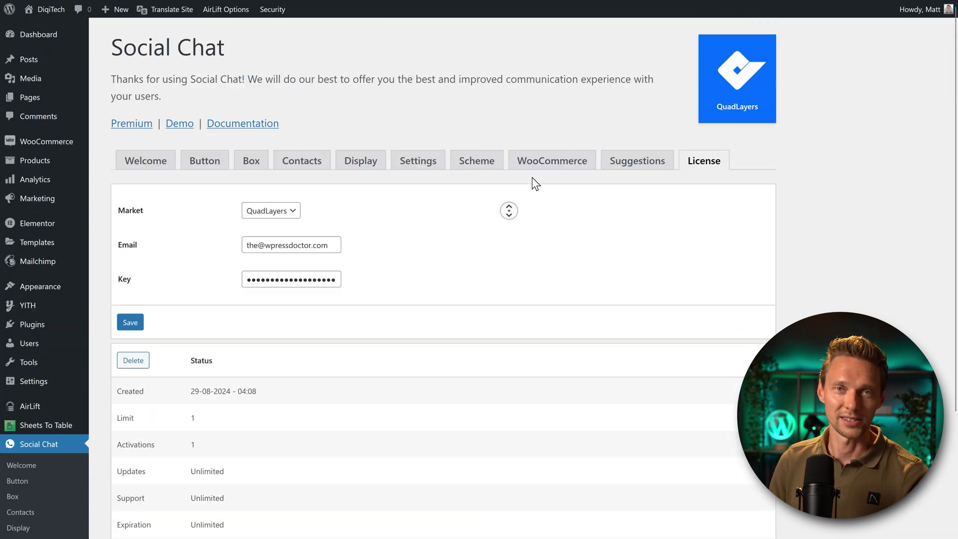
middle_click(532, 180)
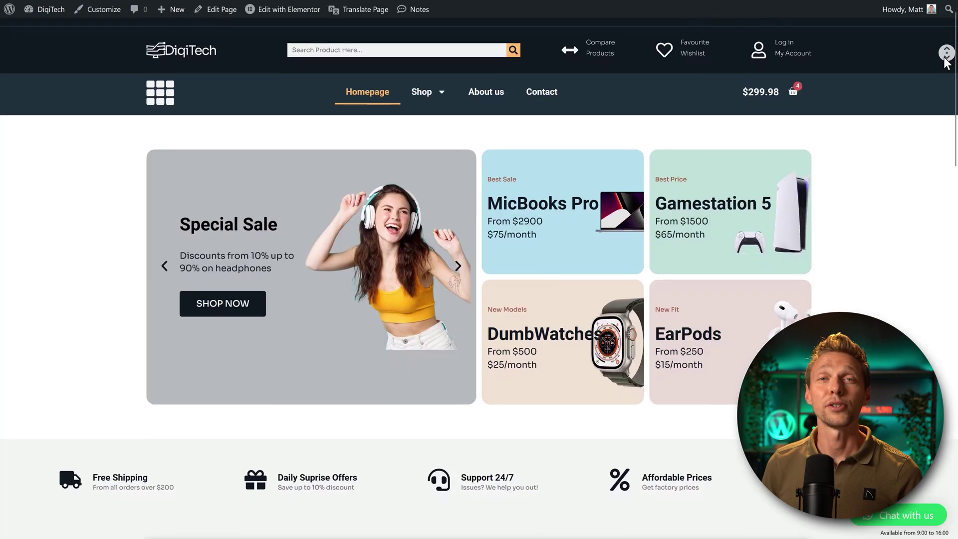